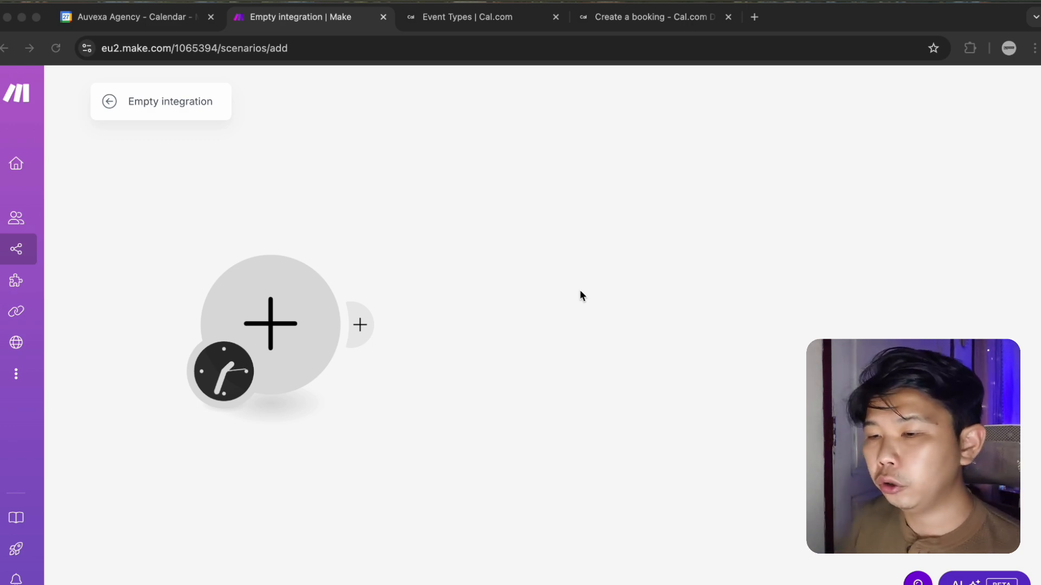
Search the app picker for http and add an HTTP 'Make a request' module.
left_click(305, 330)
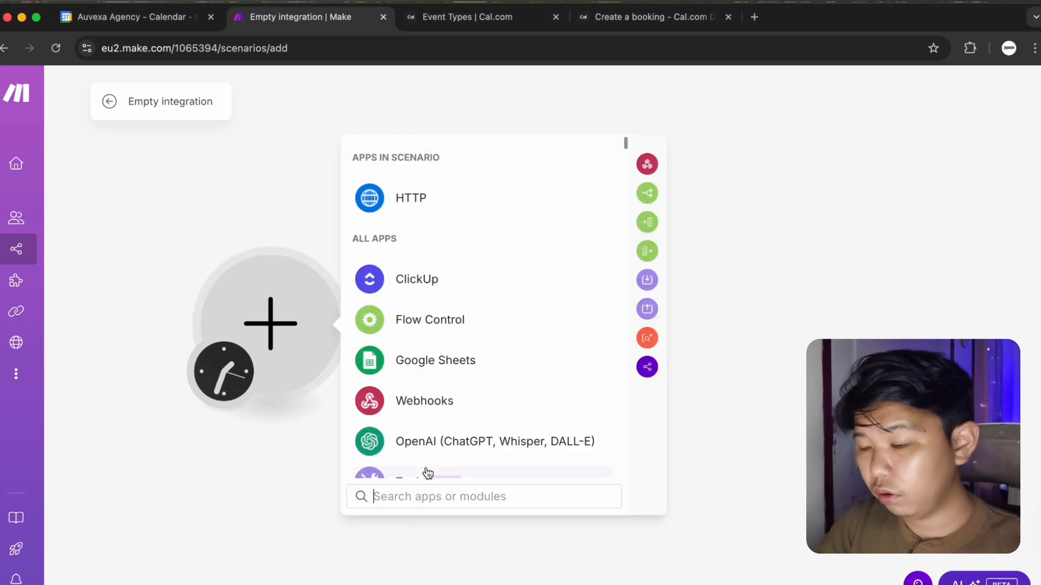
type("cal")
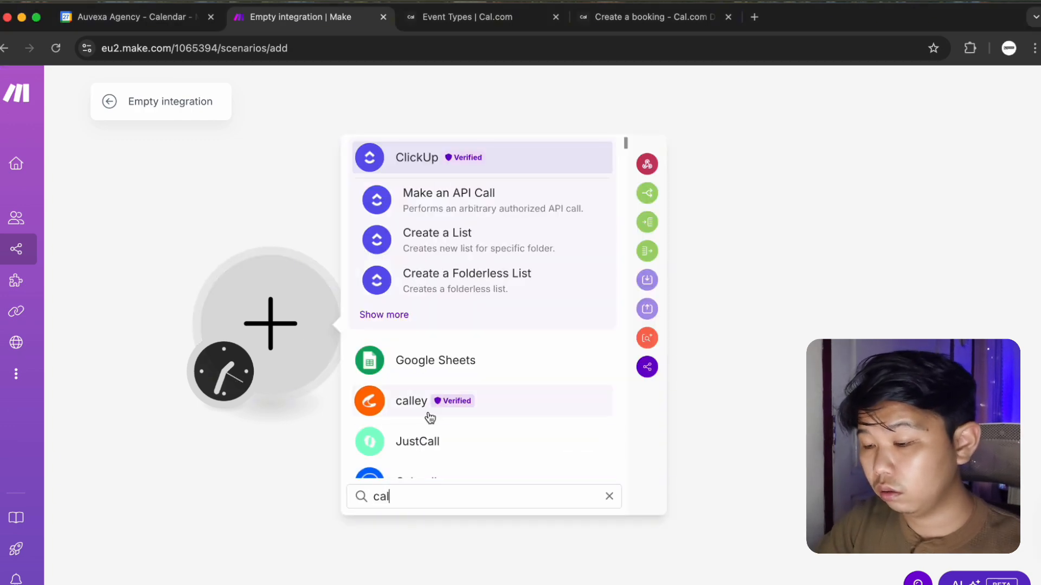
type(".com")
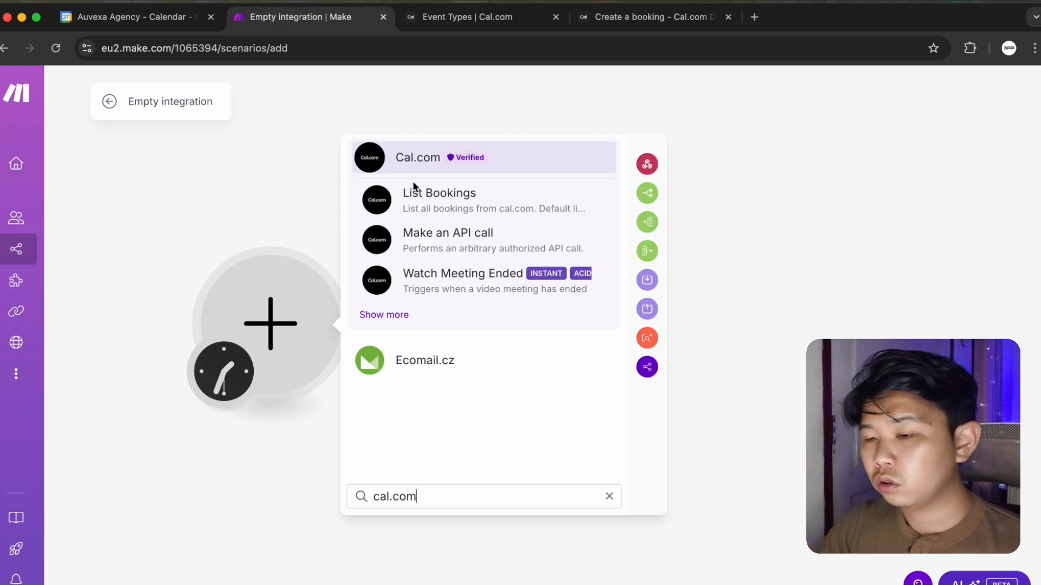
left_click_drag(434, 497, 354, 478)
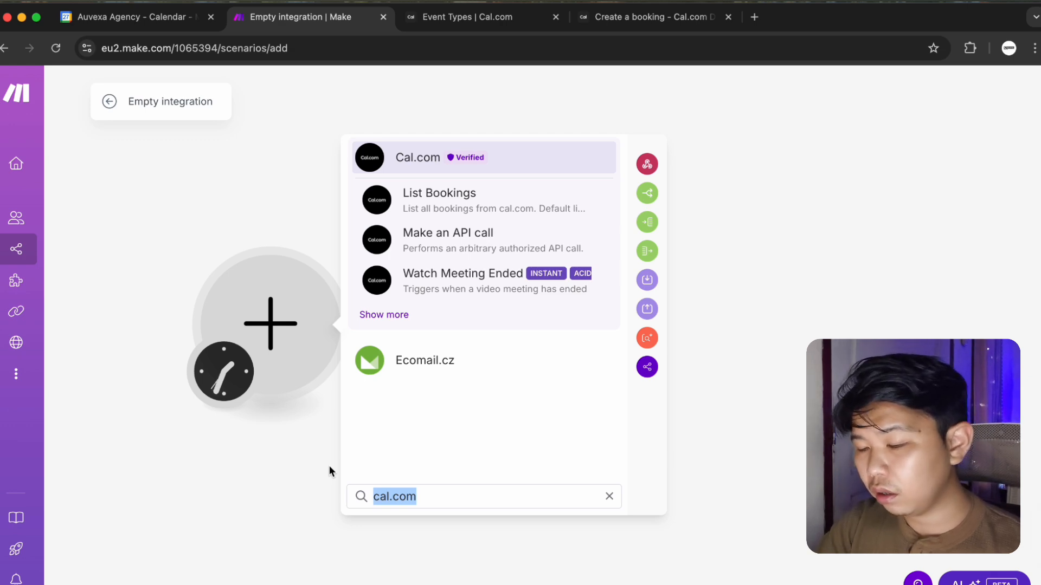
type("http")
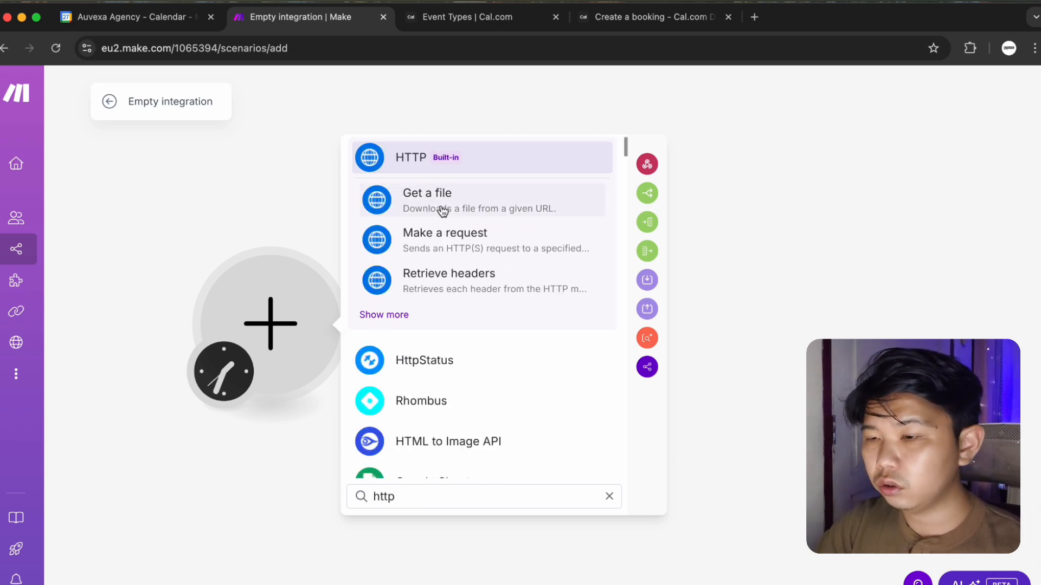
left_click(439, 242)
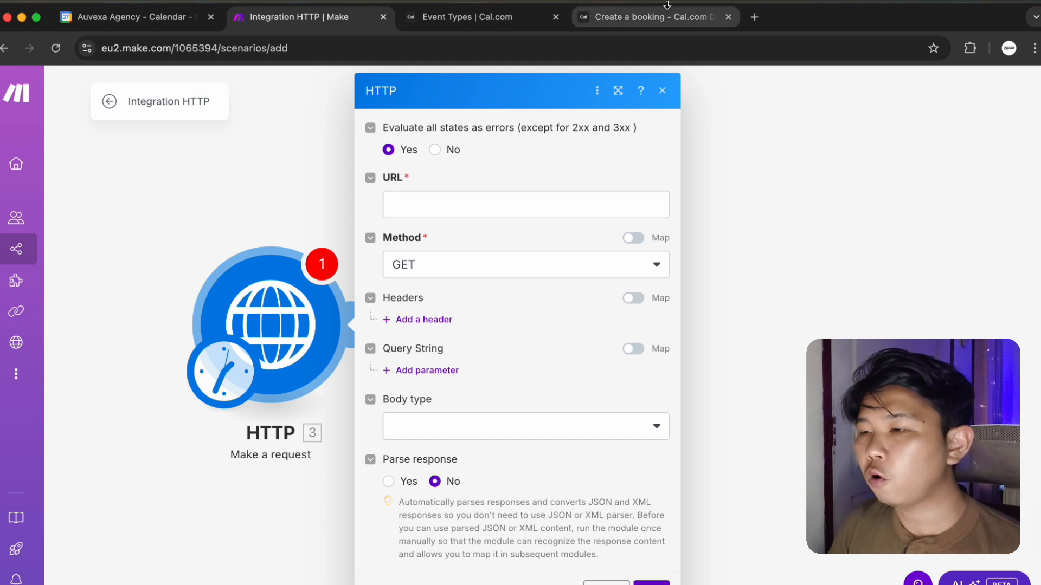
left_click(659, 26)
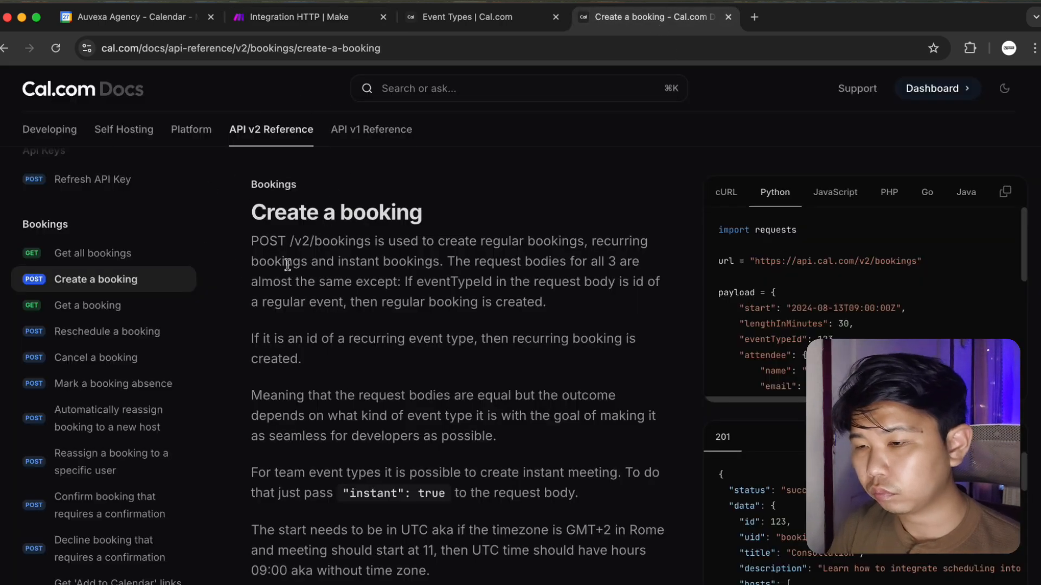
scroll(504, 547, "down", 5)
scroll(434, 580, "down", 15)
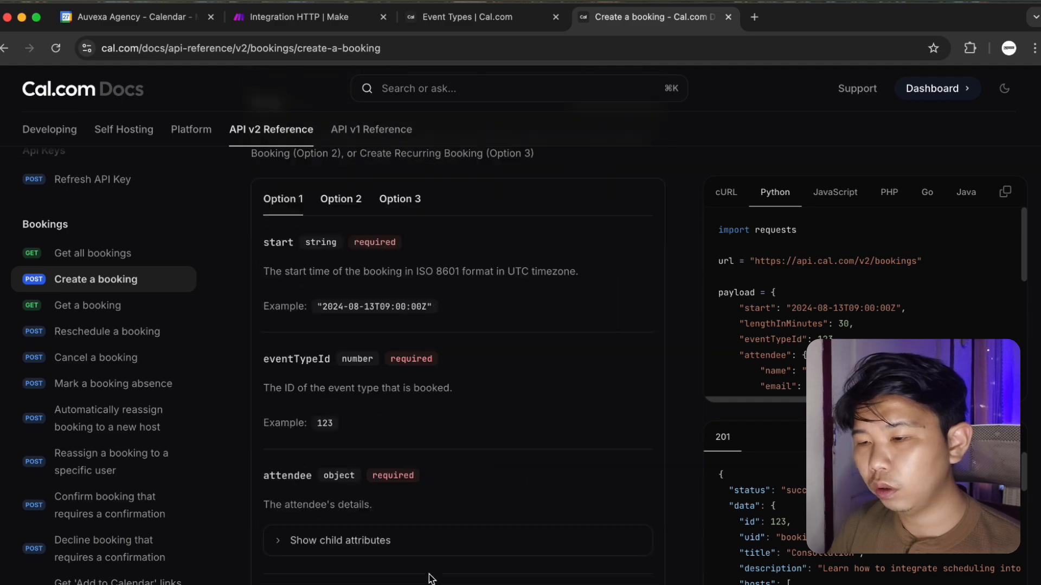
scroll(431, 578, "up", 20)
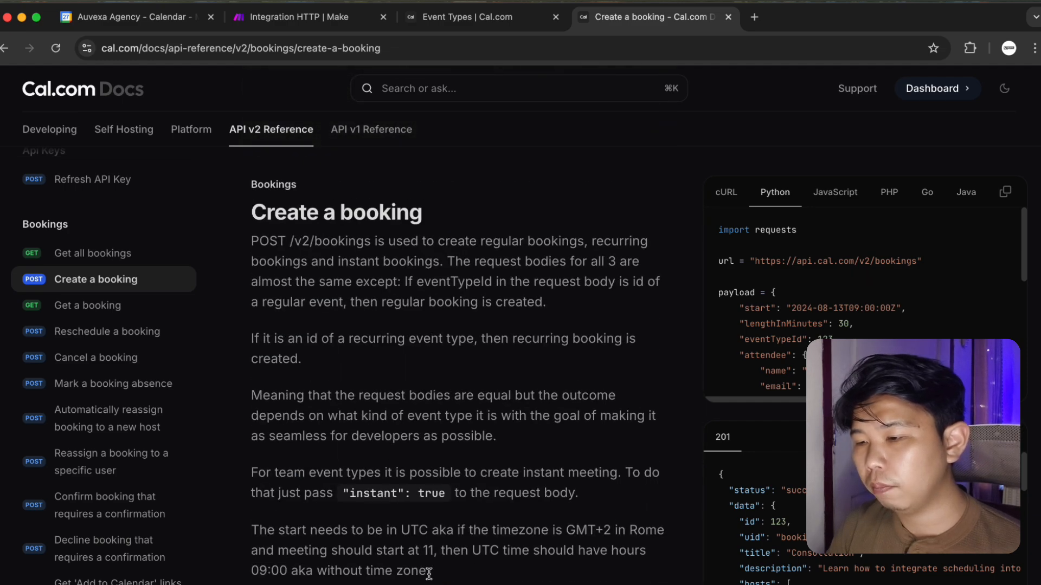
scroll(428, 573, "down", 15)
scroll(431, 578, "up", 20)
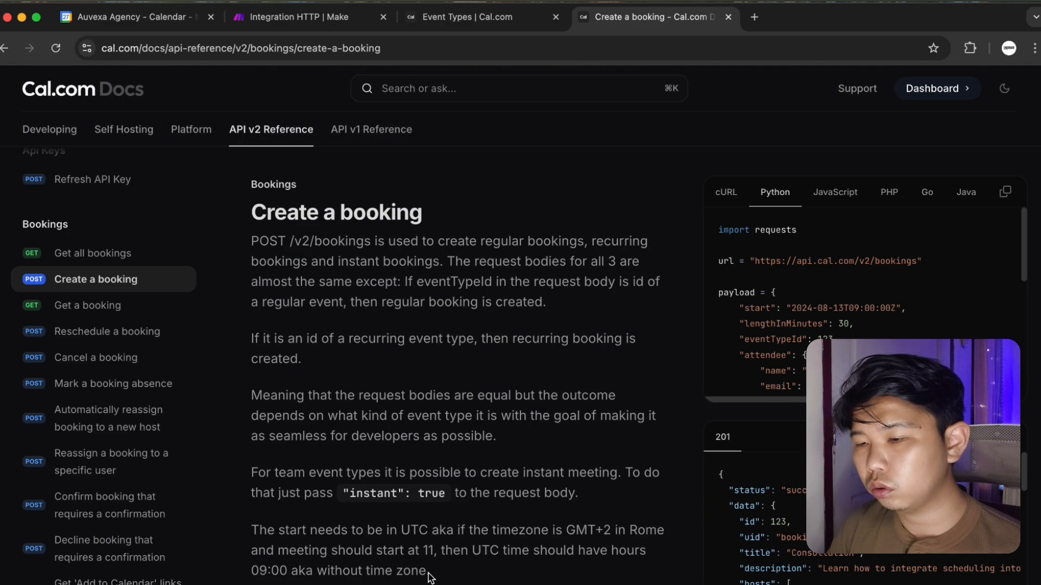
left_click(331, 20)
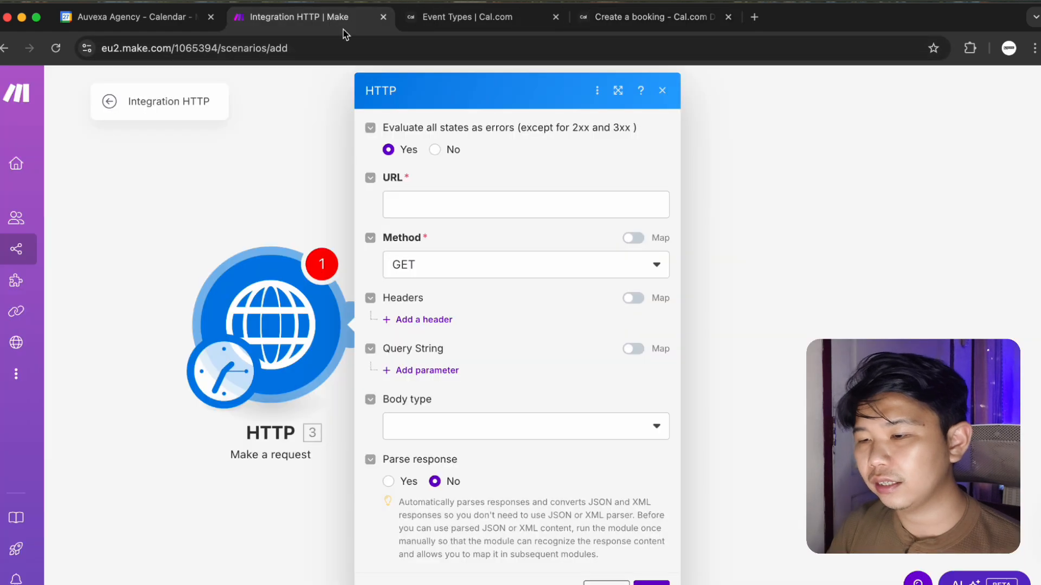
left_click(661, 19)
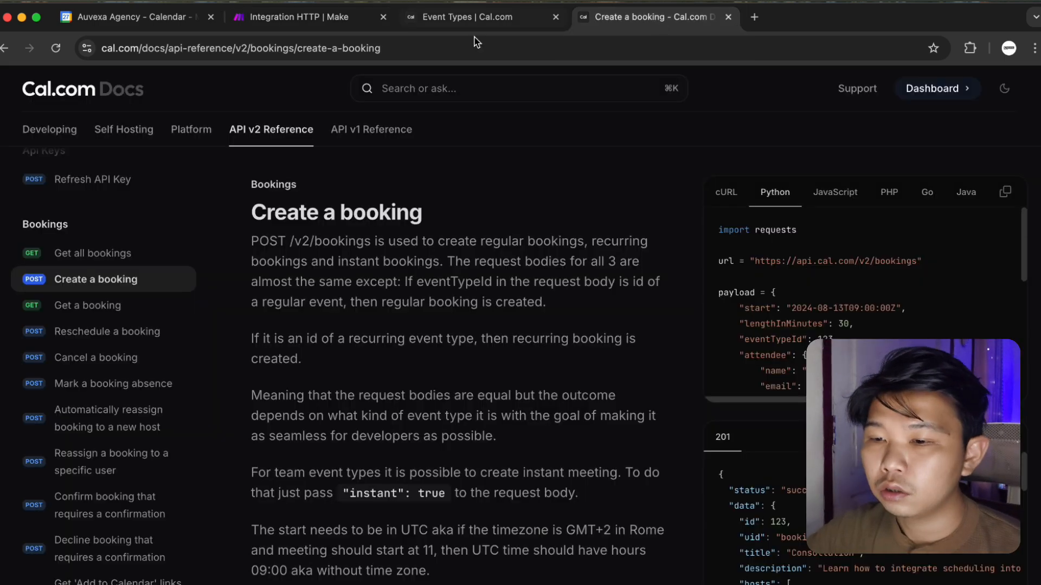
left_click(143, 257)
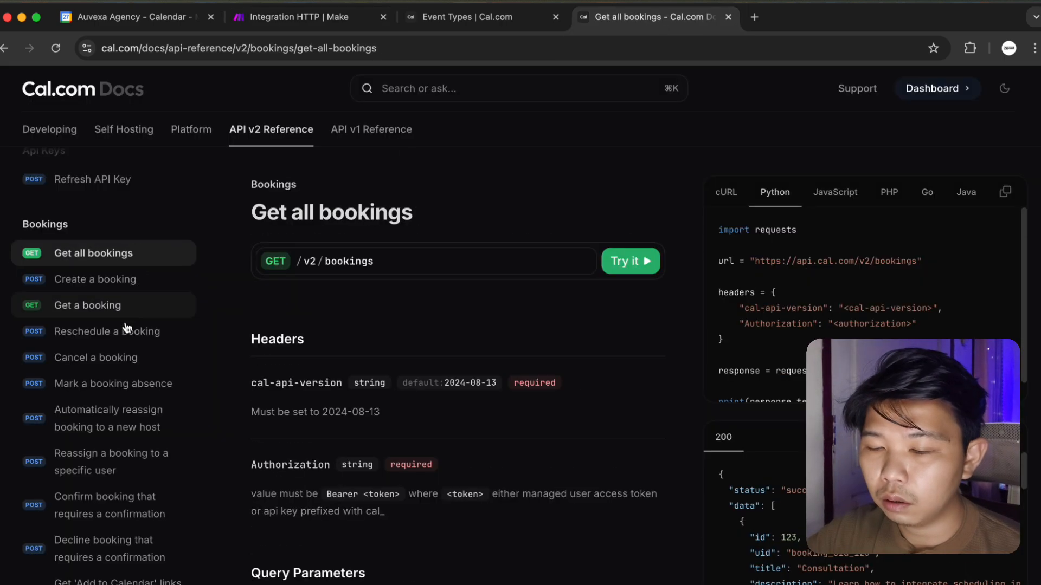
left_click(148, 330)
scroll(163, 433, "down", 5)
scroll(140, 300, "up", 4)
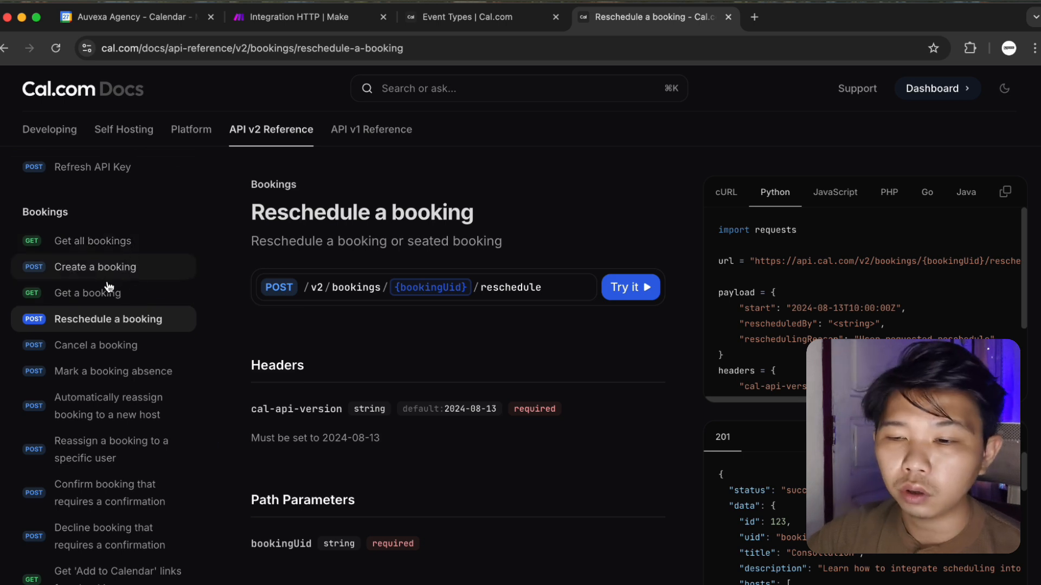
scroll(147, 421, "down", 1)
scroll(147, 421, "down", 3)
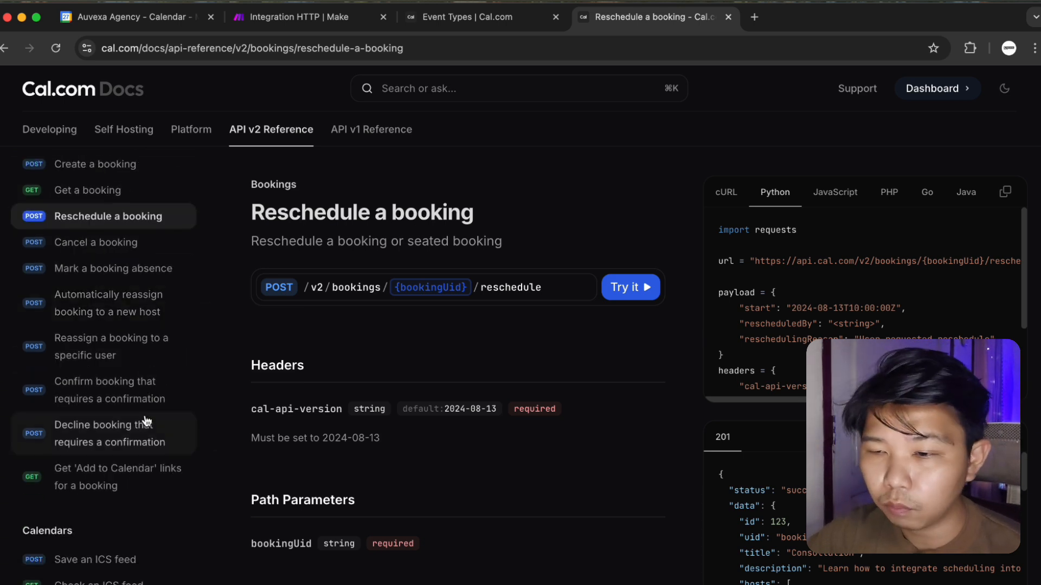
scroll(145, 488, "up", 3)
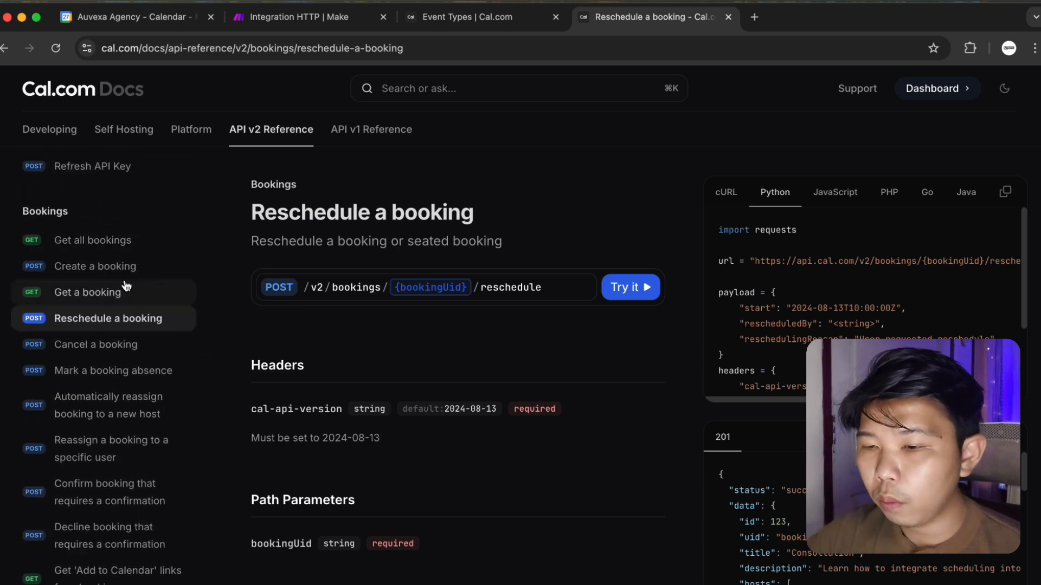
right_click(118, 271)
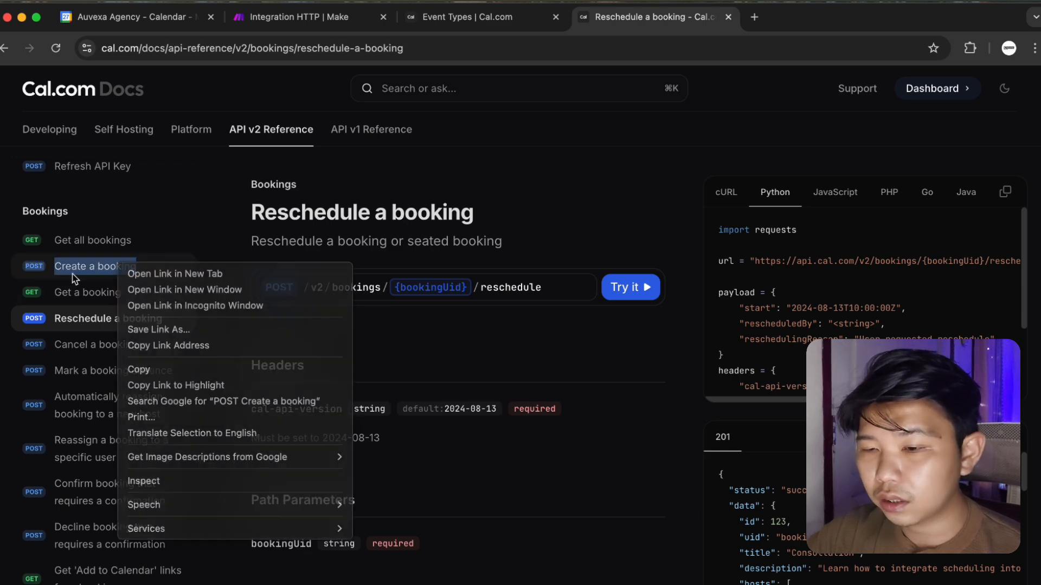
left_click(12, 277)
left_click(53, 275)
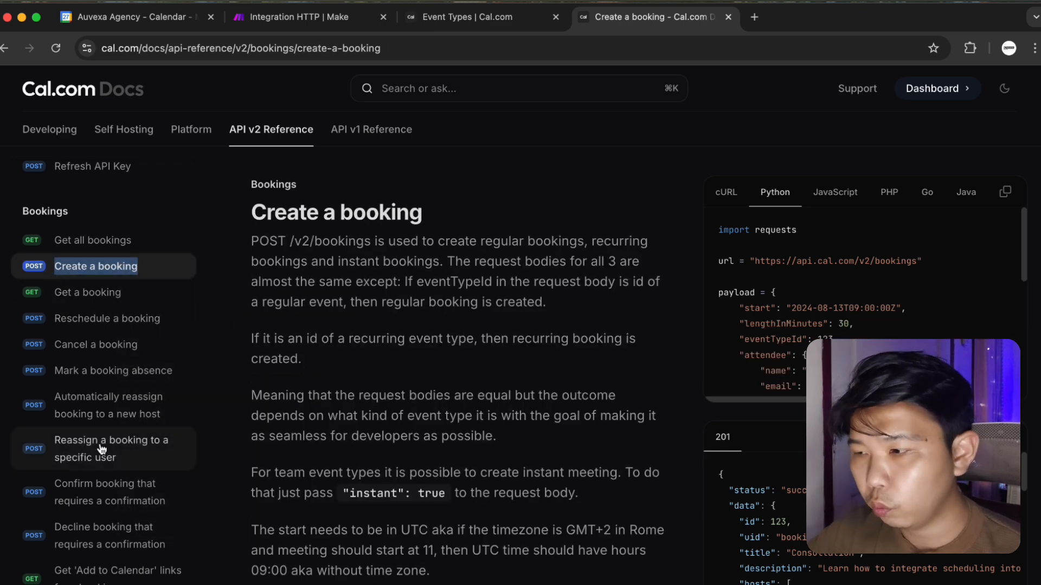
scroll(583, 357, "down", 10)
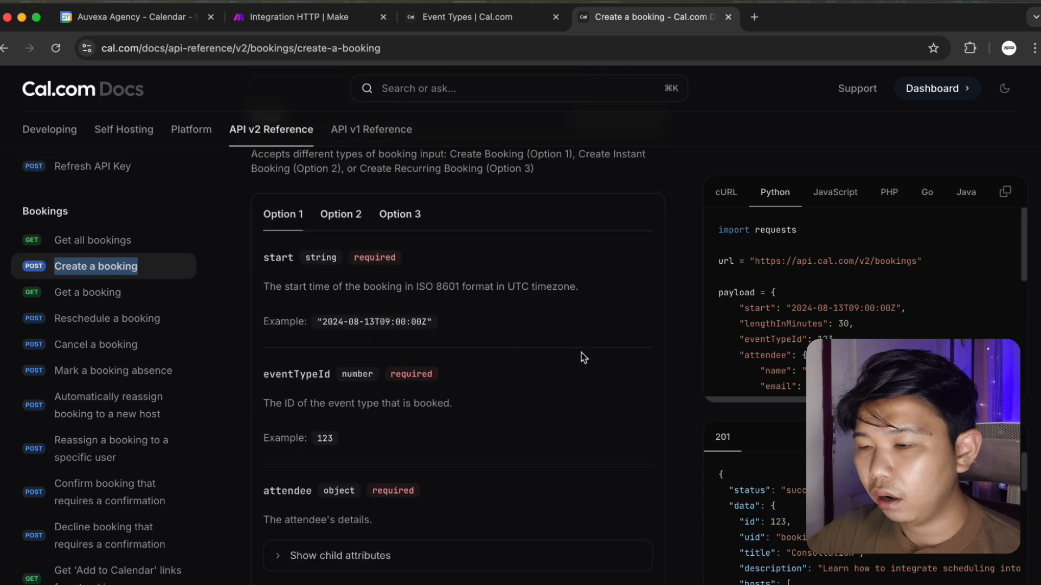
scroll(581, 357, "up", 8)
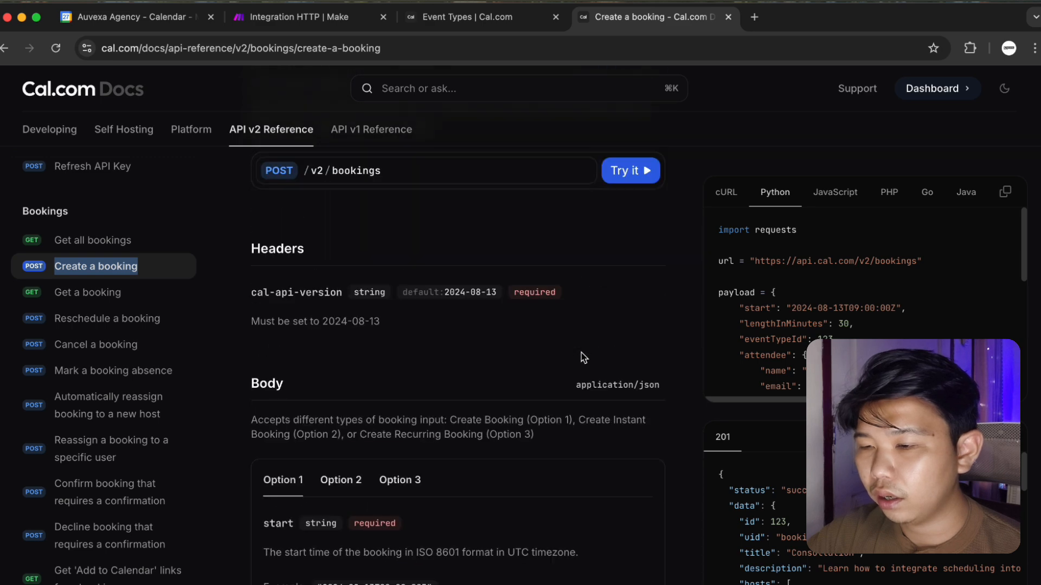
left_click(324, 17)
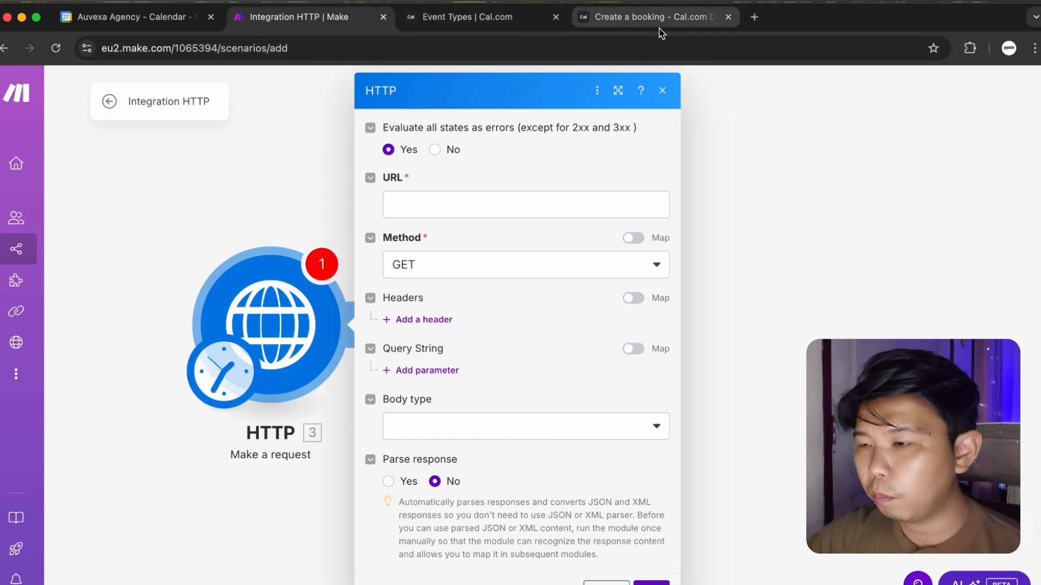
Copy the POST /v2/bookings endpoint link from the Create a booking docs.
left_click(651, 17)
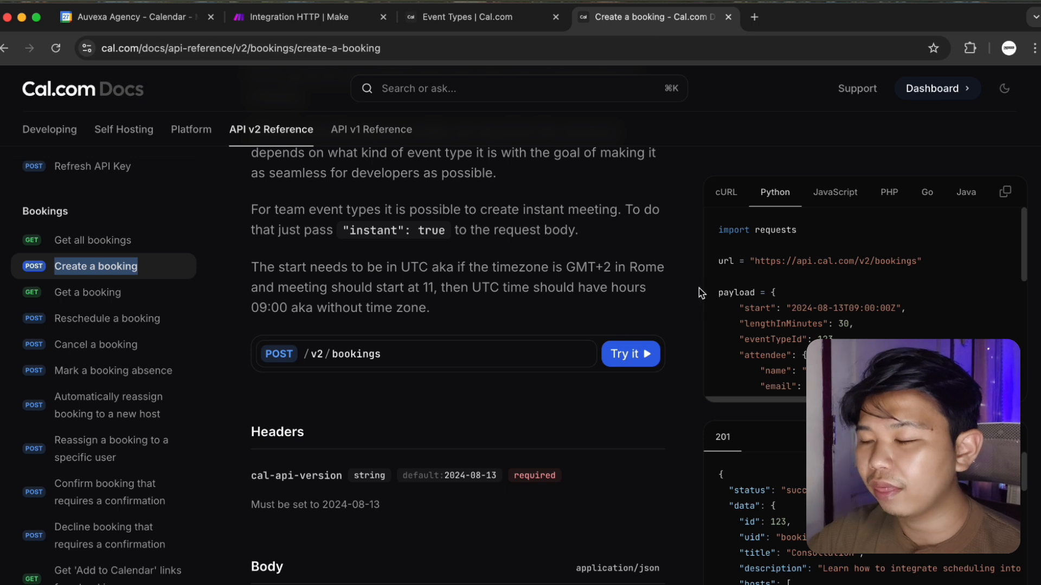
scroll(497, 342, "down", 5)
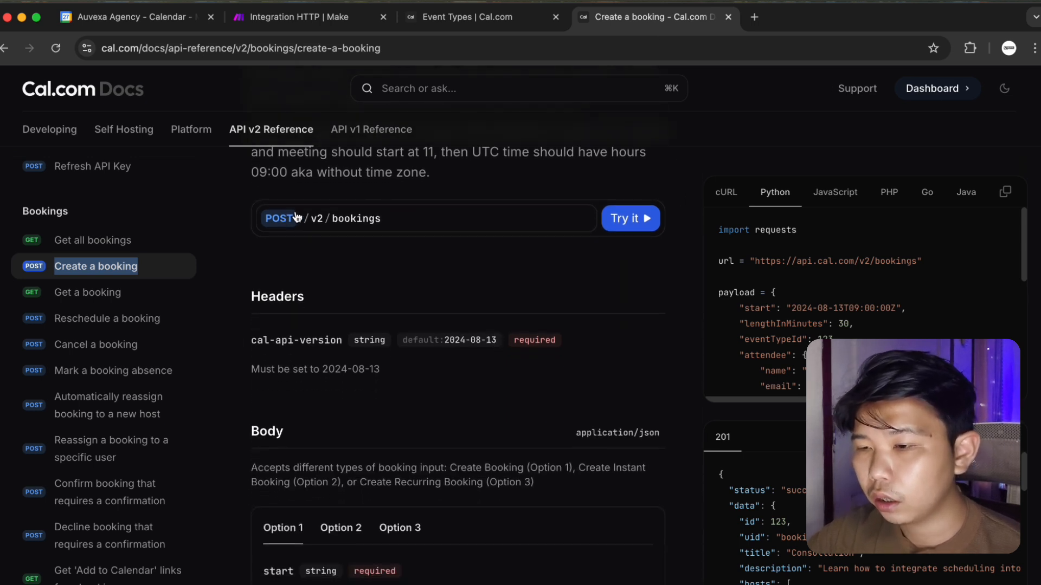
mouse_move(343, 225)
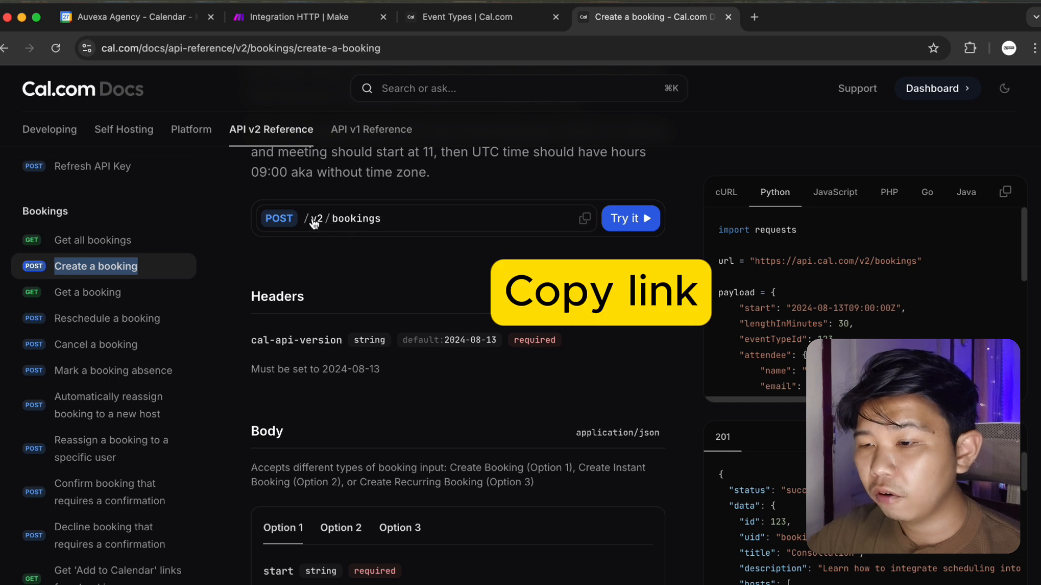
left_click(586, 220)
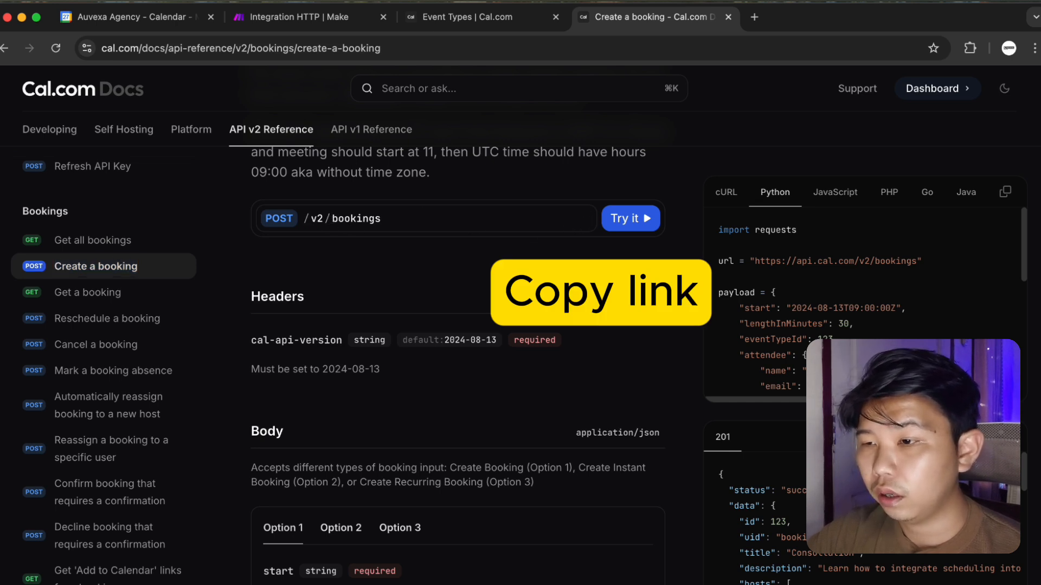
left_click(302, 16)
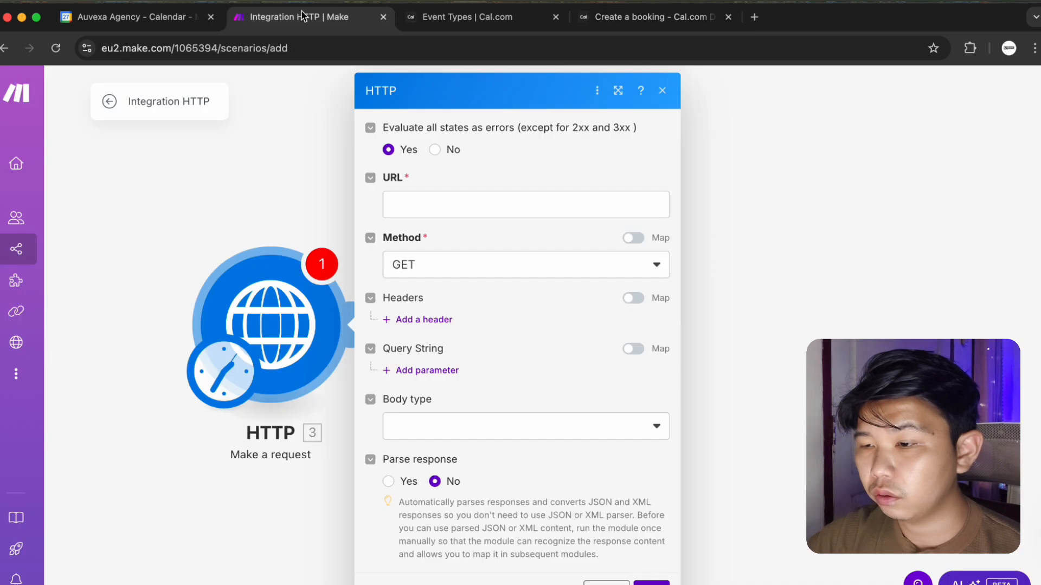
left_click(496, 205)
key("ctrl+v")
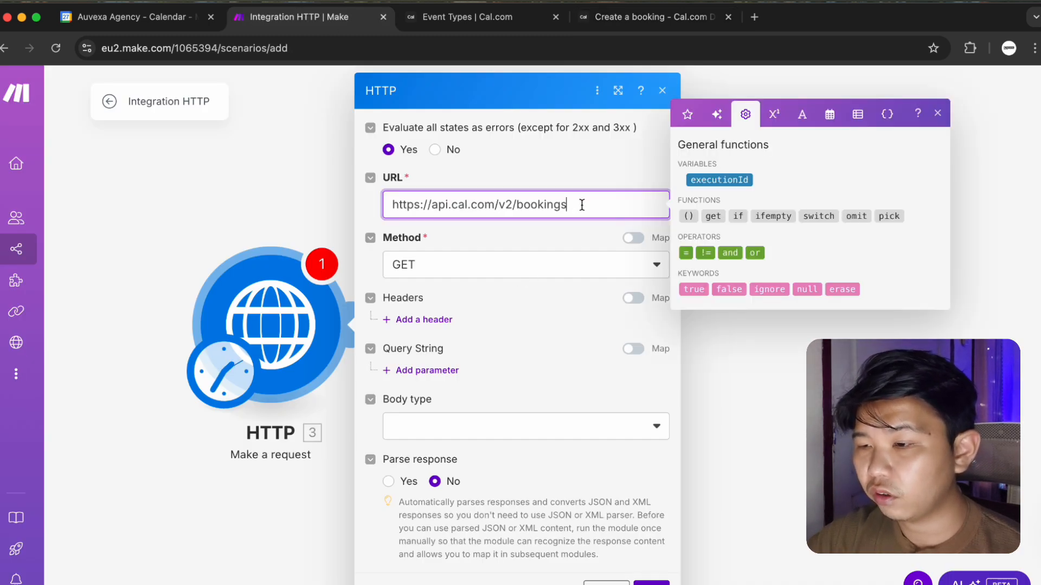
left_click(580, 269)
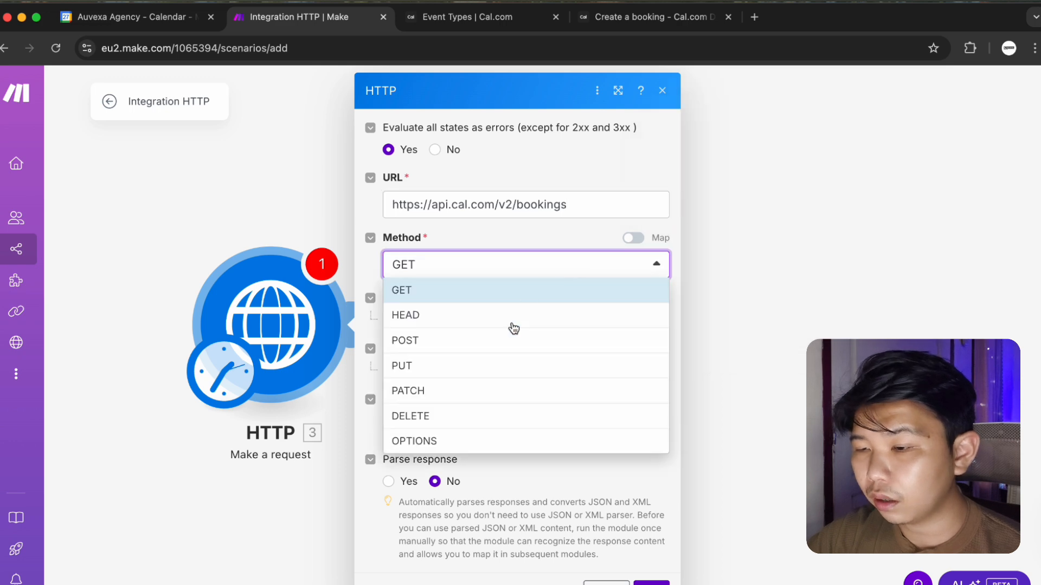
left_click(504, 342)
left_click(583, 18)
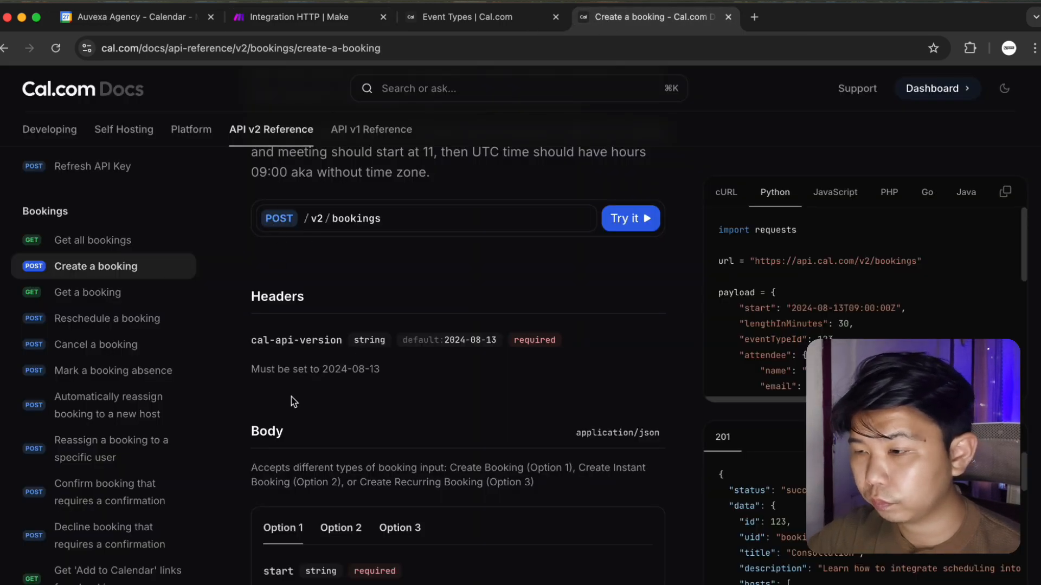
Read through the Create a booking docs, noting the cal-api-version date and start time format.
scroll(388, 428, "down", 2)
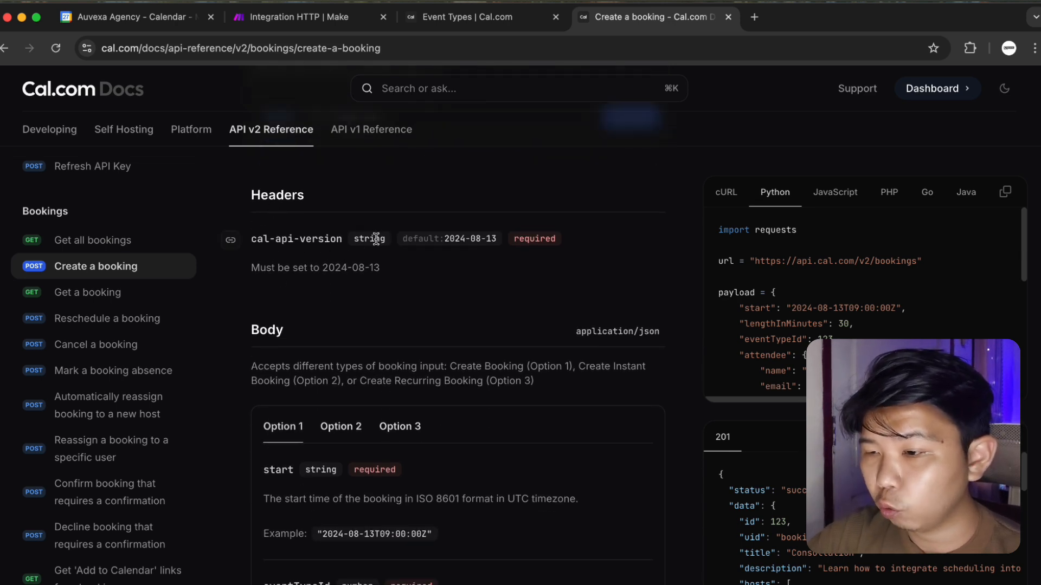
left_click_drag(446, 240, 499, 241)
left_click(484, 319)
scroll(484, 331, "down", 1)
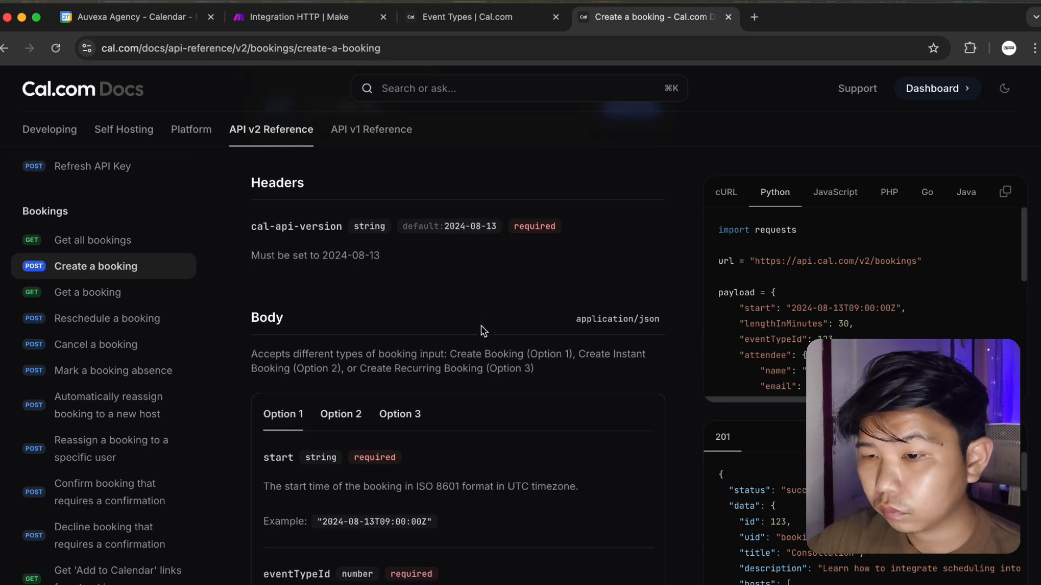
scroll(336, 379, "down", 4)
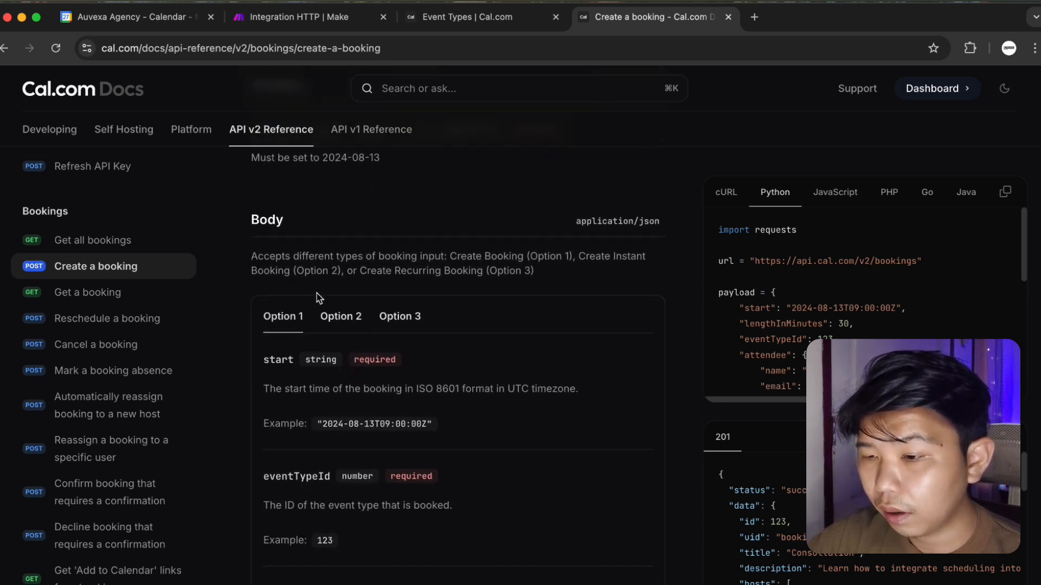
scroll(350, 541, "down", 5)
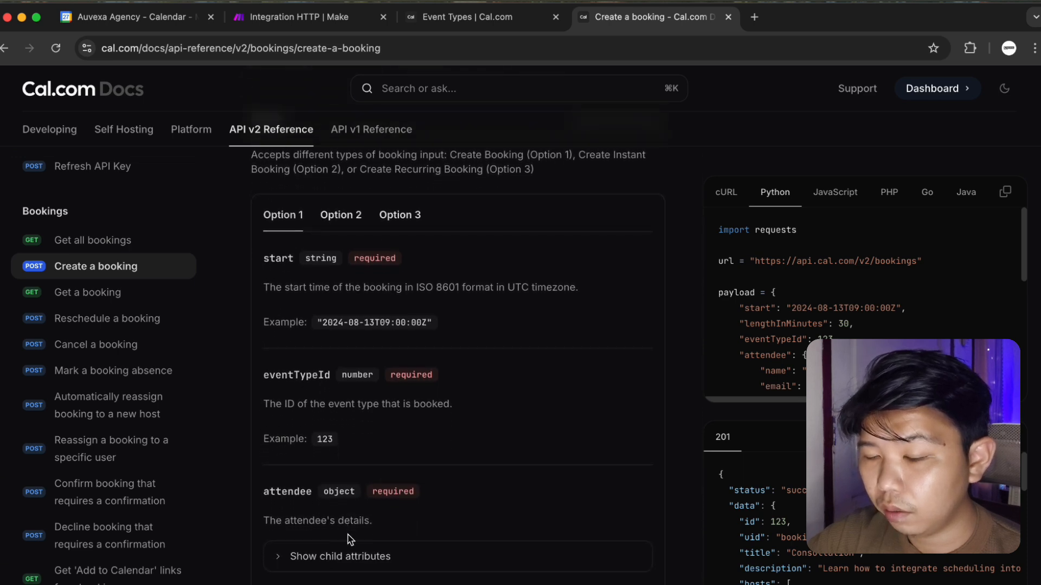
scroll(344, 541, "down", 1)
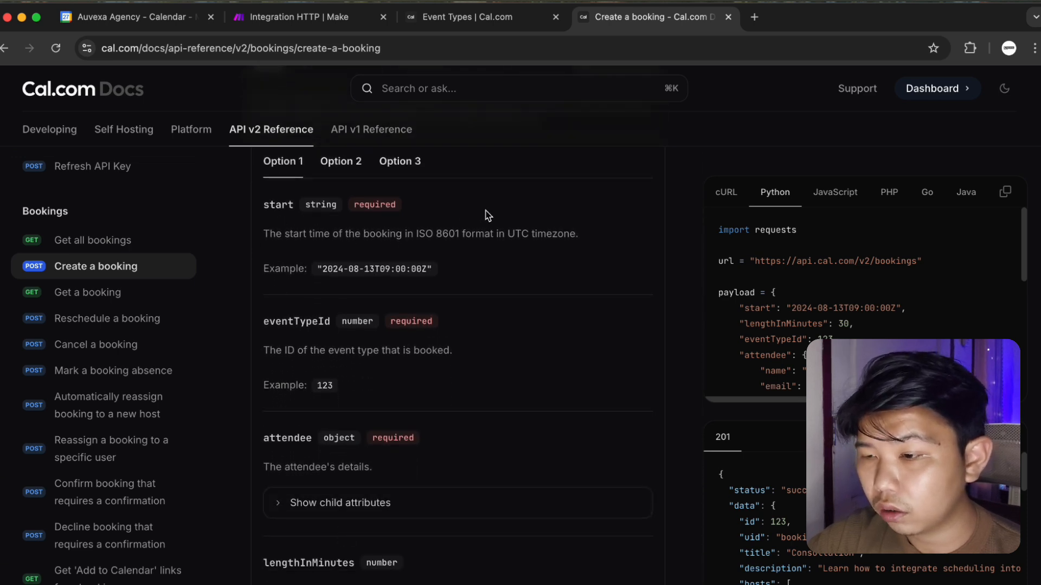
left_click_drag(324, 269, 423, 269)
left_click(318, 375)
scroll(318, 394, "down", 1)
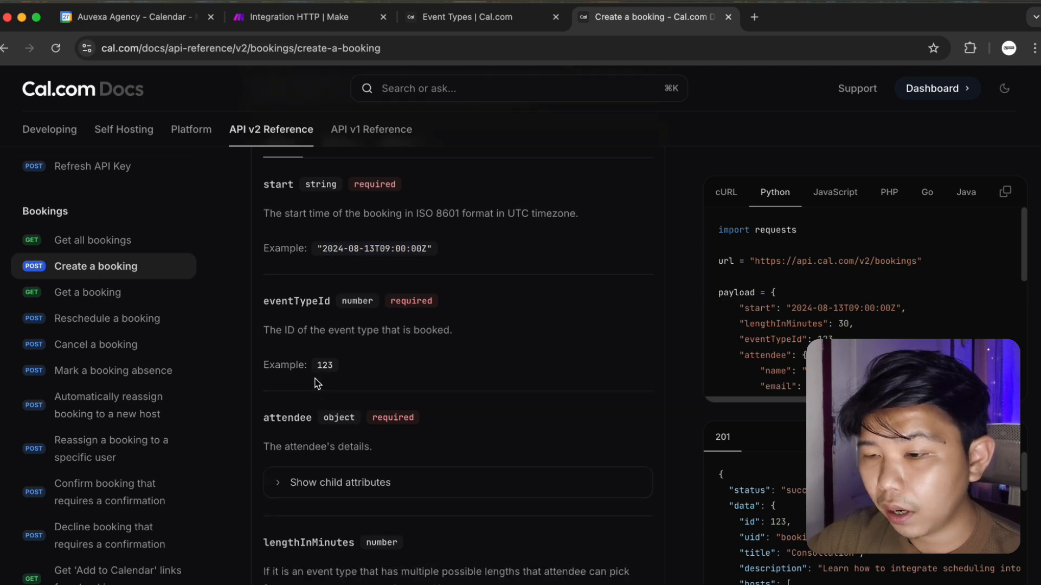
scroll(344, 373, "down", 2)
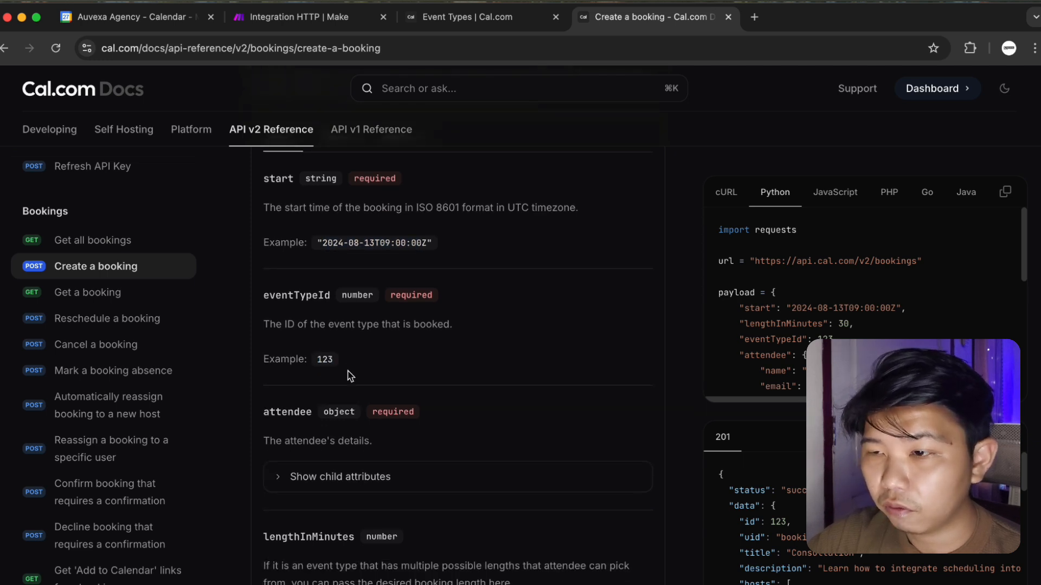
scroll(347, 375, "down", 4)
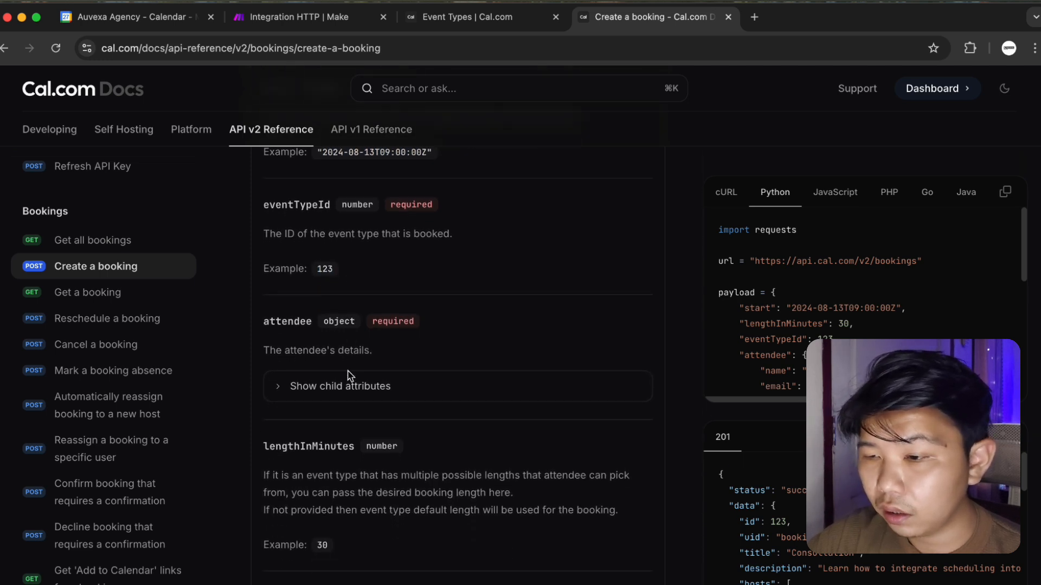
Check the attendee child attributes, then bring up the Cal.com Event Types list.
left_click(278, 380)
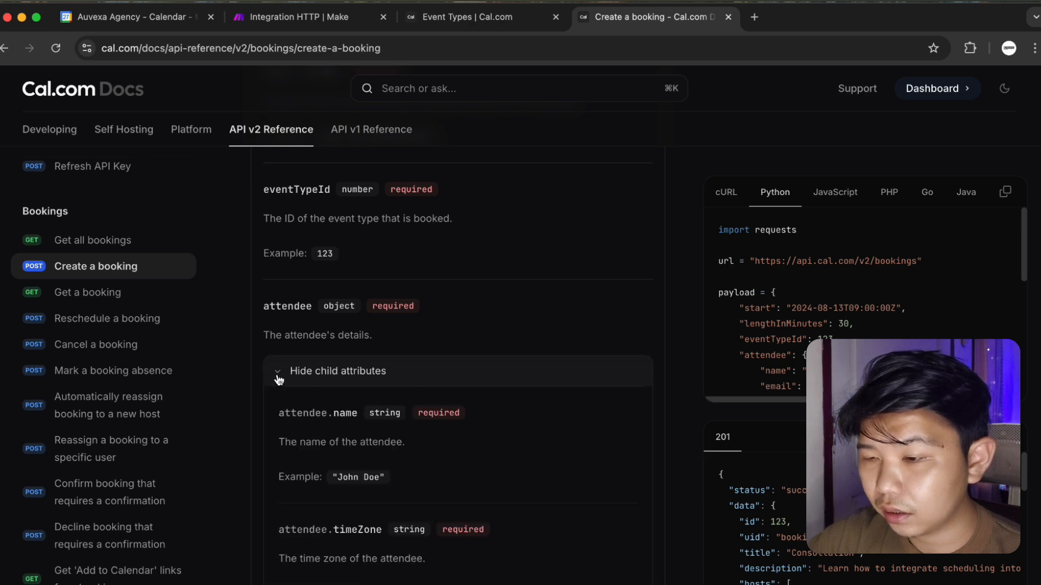
left_click(278, 379)
scroll(279, 379, "down", 4)
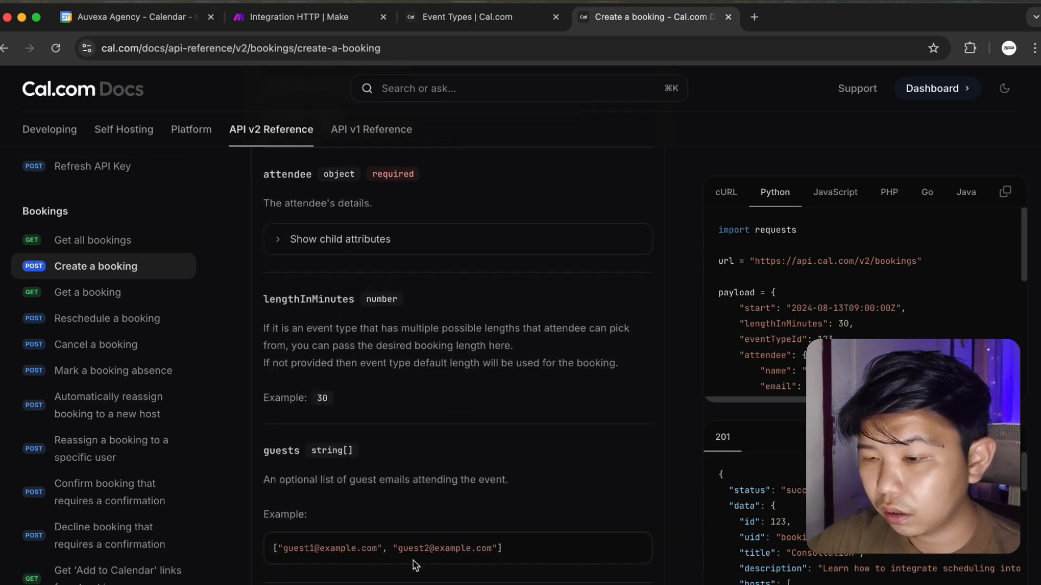
scroll(415, 565, "down", 10)
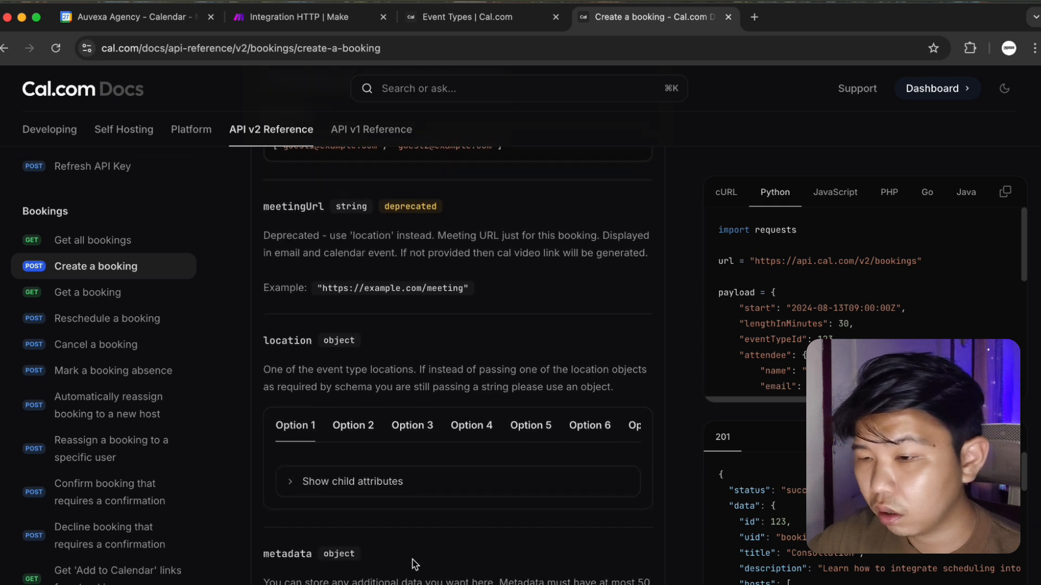
scroll(415, 565, "down", 7)
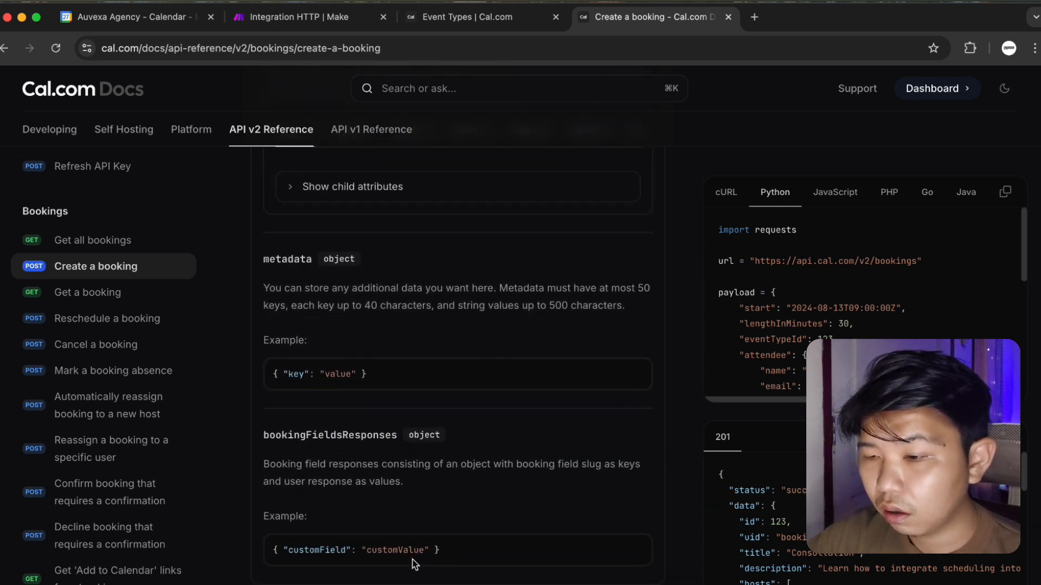
scroll(415, 565, "down", 7)
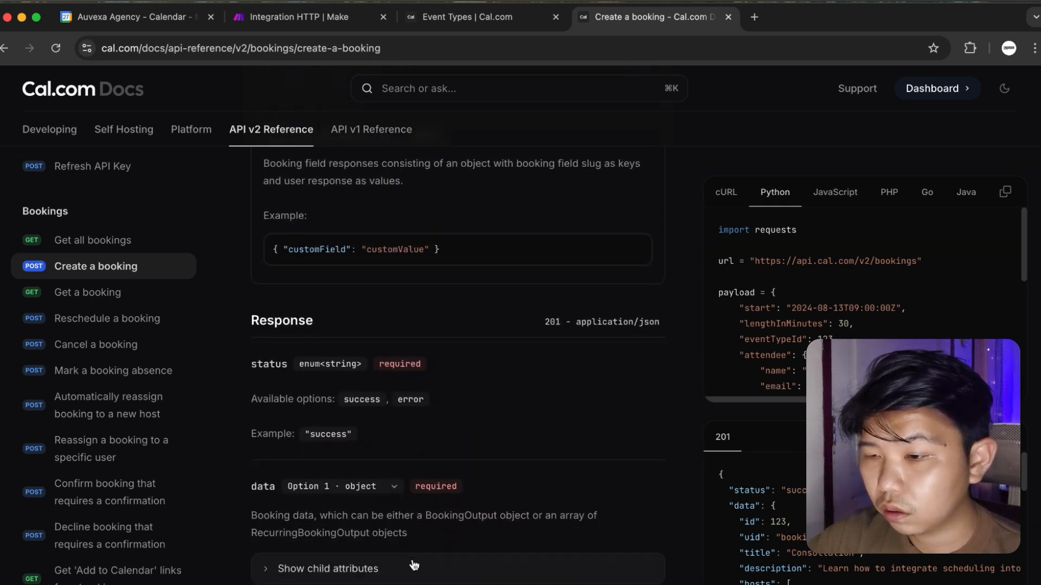
scroll(415, 565, "down", 5)
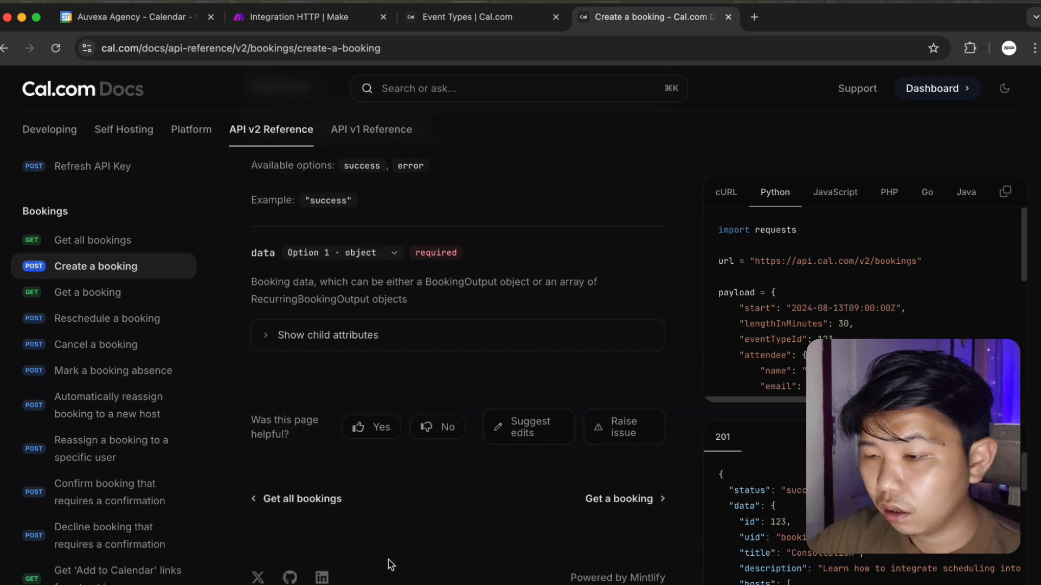
scroll(389, 565, "up", 9)
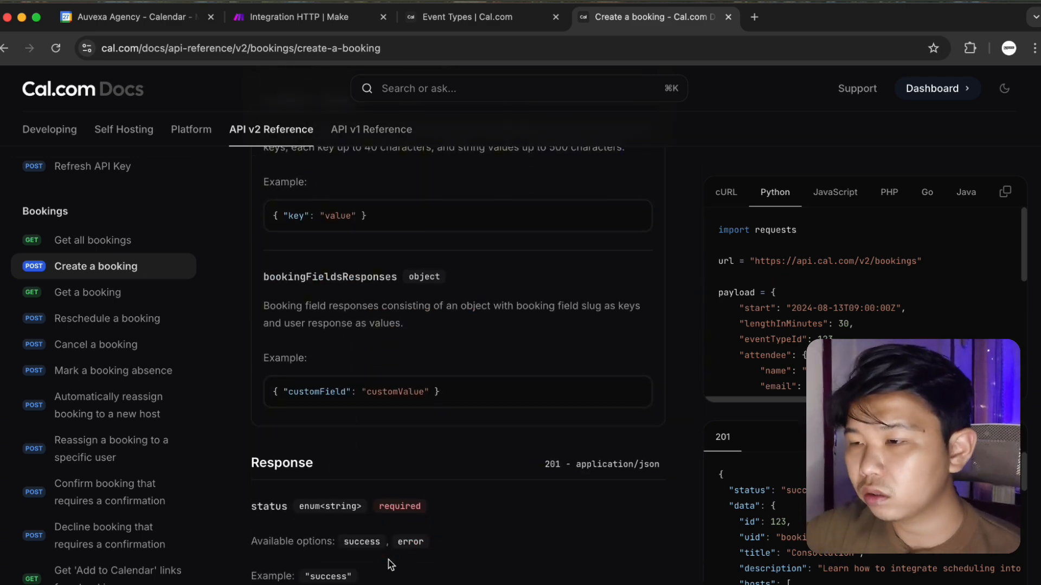
left_click(429, 17)
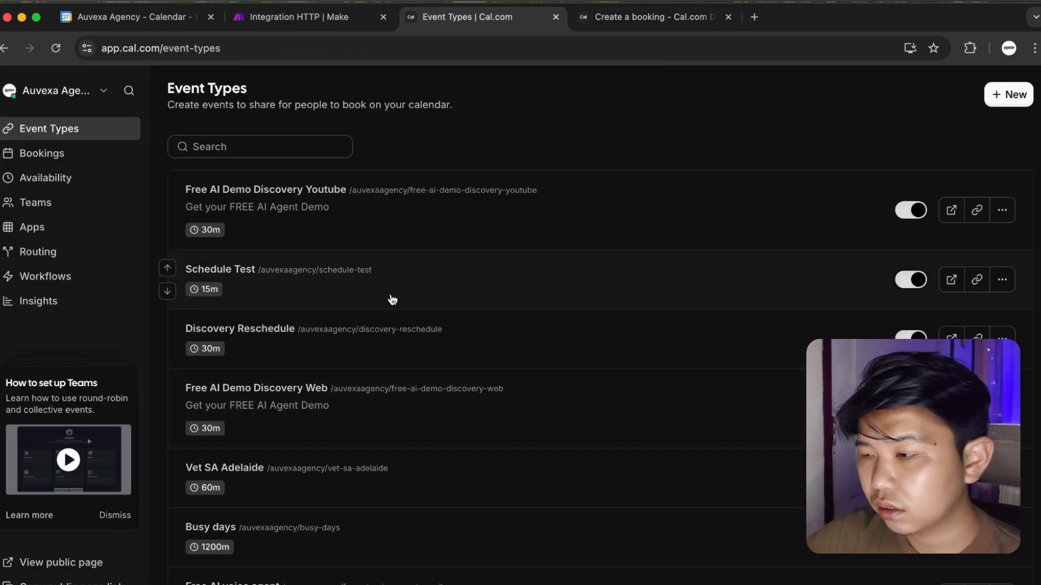
Open the Schedule Test event type and go to its Advanced settings.
left_click(751, 300)
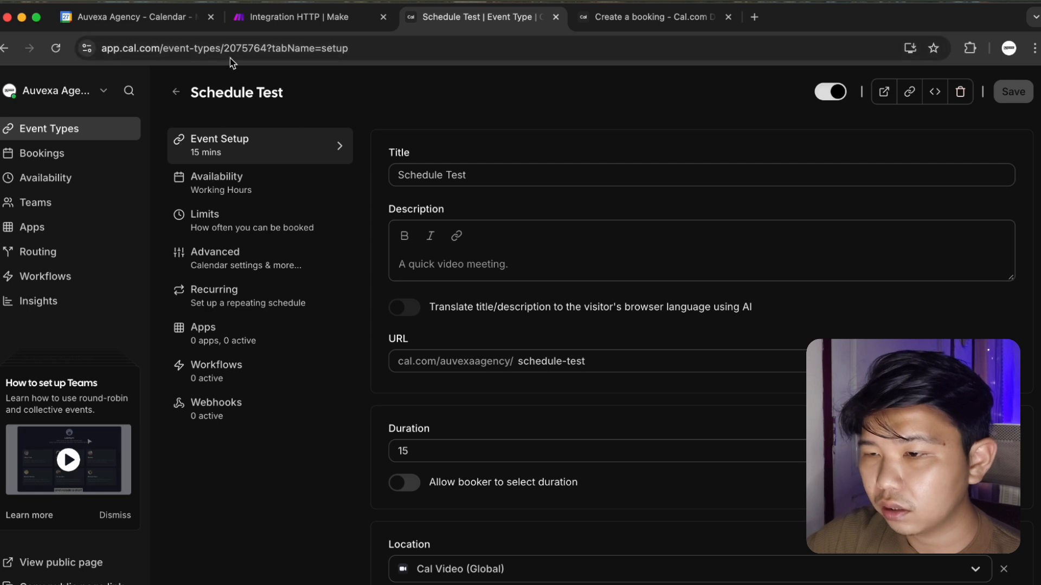
left_click_drag(223, 48, 305, 51)
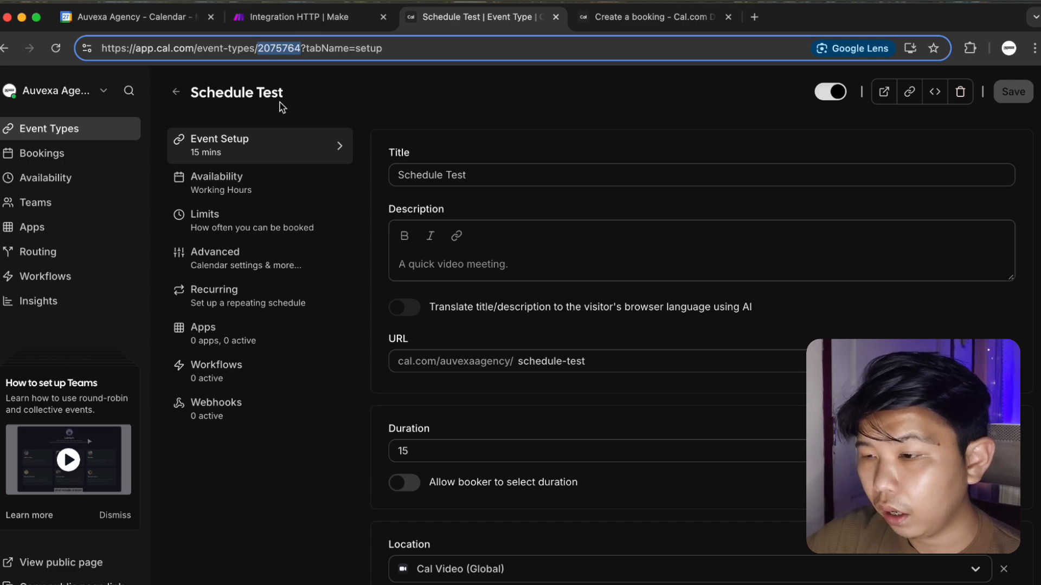
left_click(275, 273)
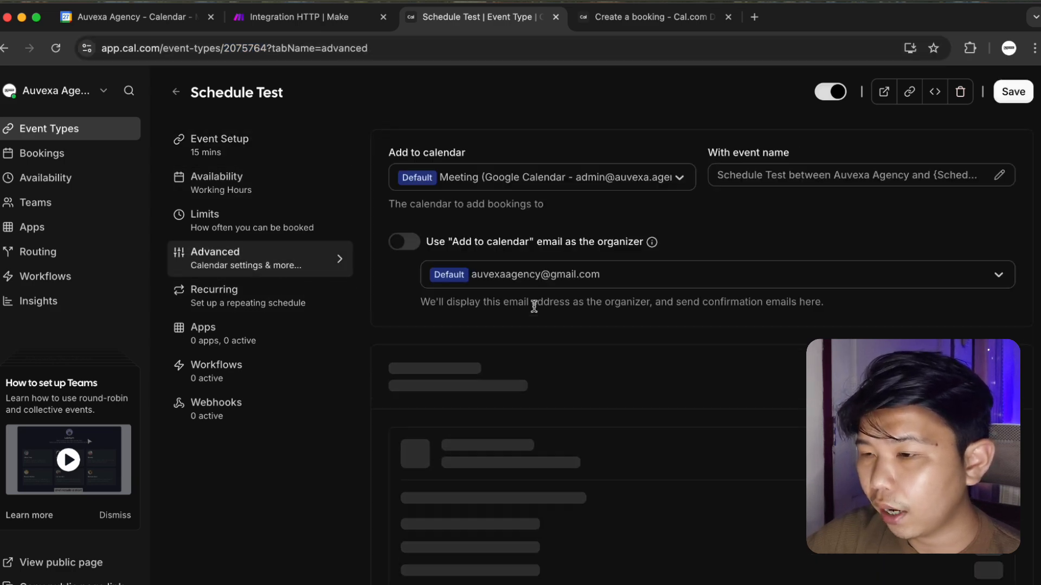
scroll(535, 309, "down", 6)
scroll(537, 311, "down", 10)
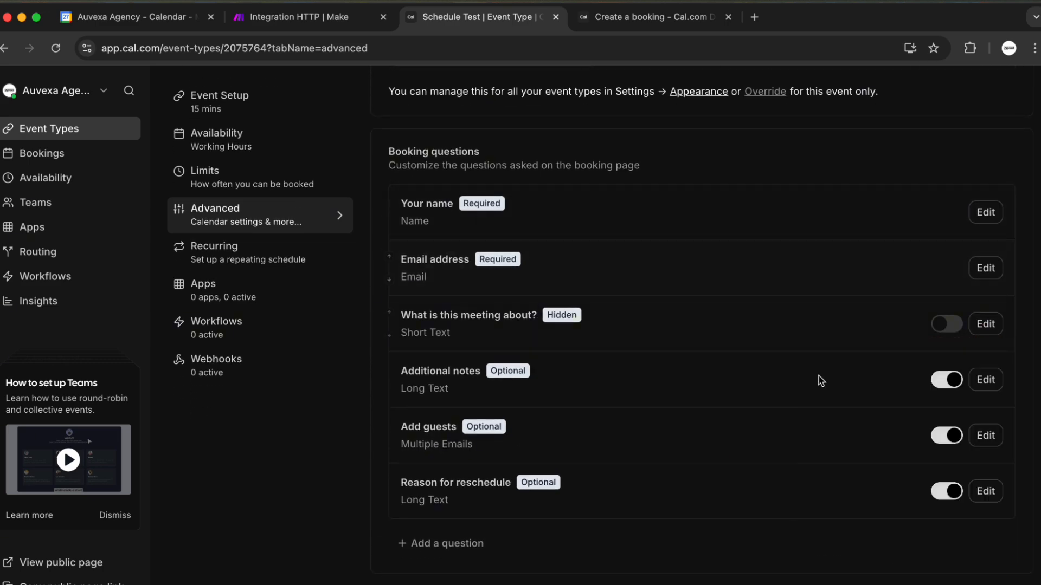
Hide the Additional notes, Add guests and Reason for reschedule booking questions.
left_click(946, 379)
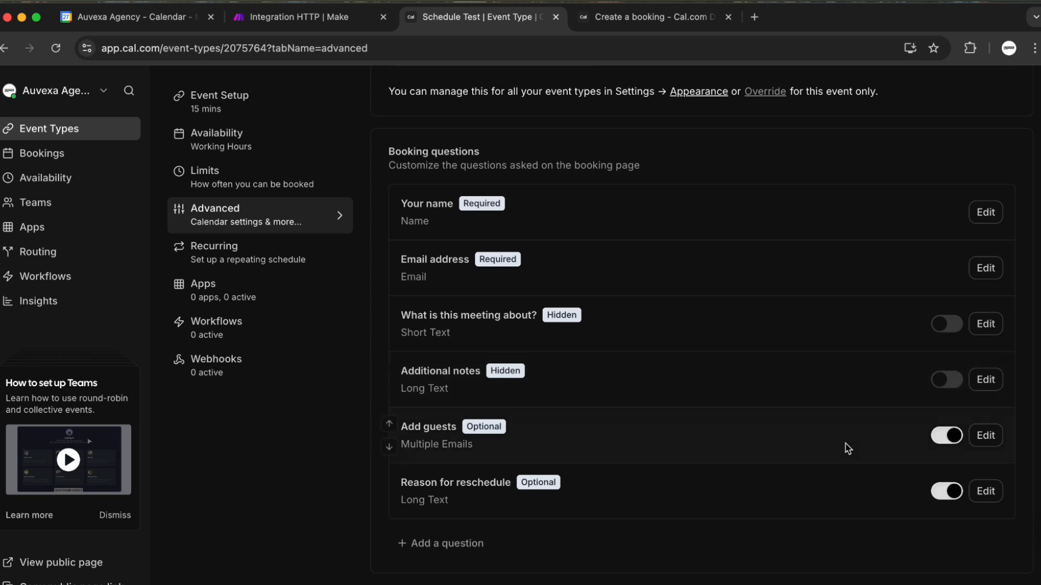
left_click(952, 442)
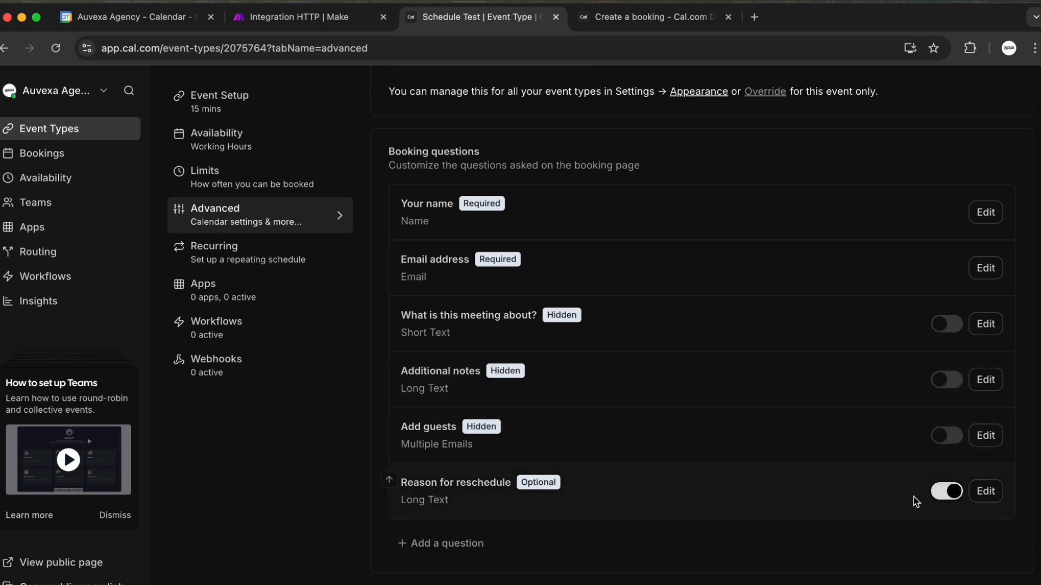
left_click(943, 495)
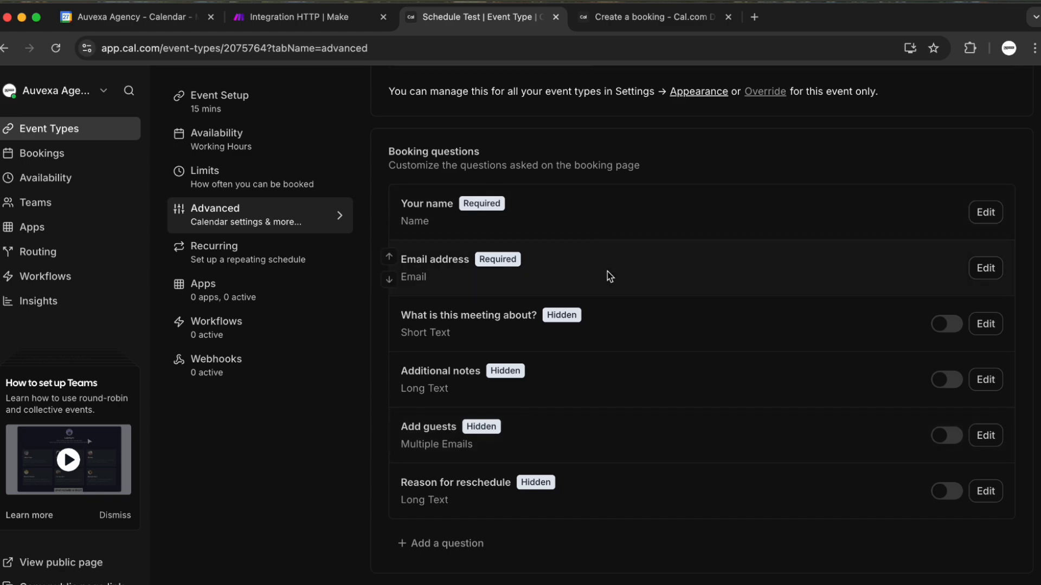
left_click(636, 25)
scroll(530, 309, "up", 15)
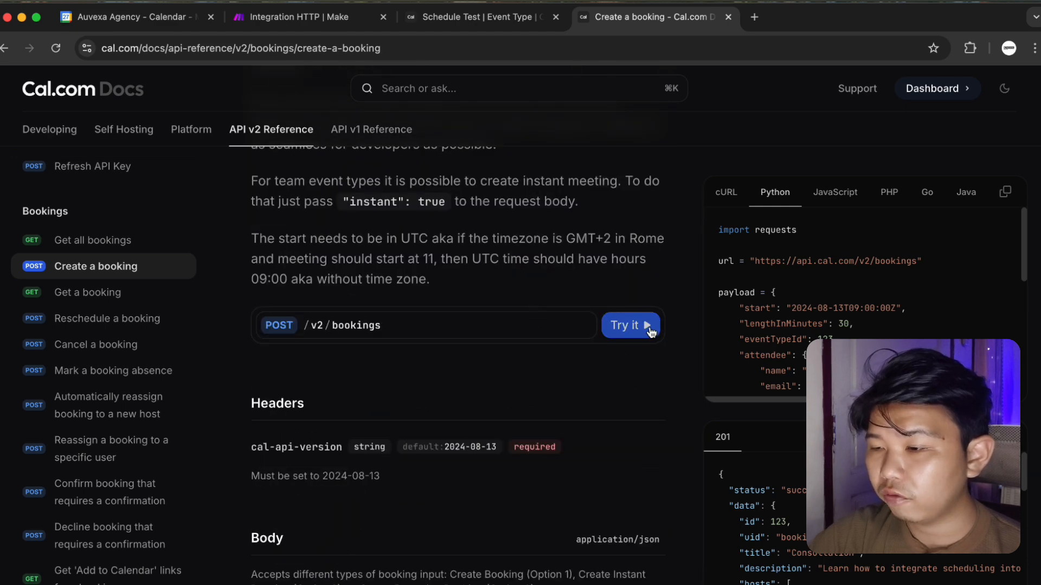
Open the Create a booking API playground and read the endpoint description.
left_click(649, 330)
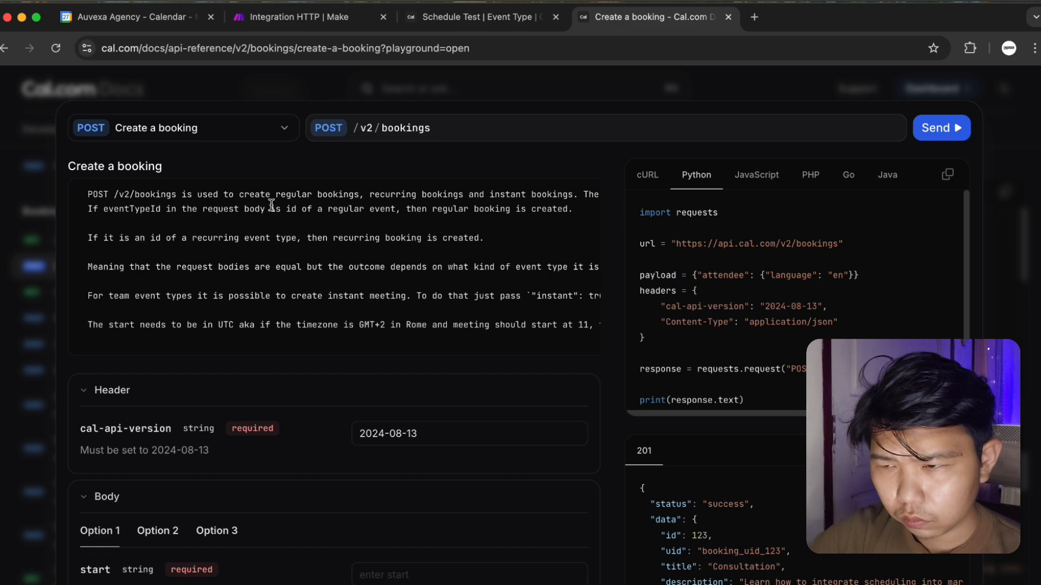
left_click_drag(302, 195, 349, 267)
left_click(265, 291)
scroll(266, 291, "down", 4)
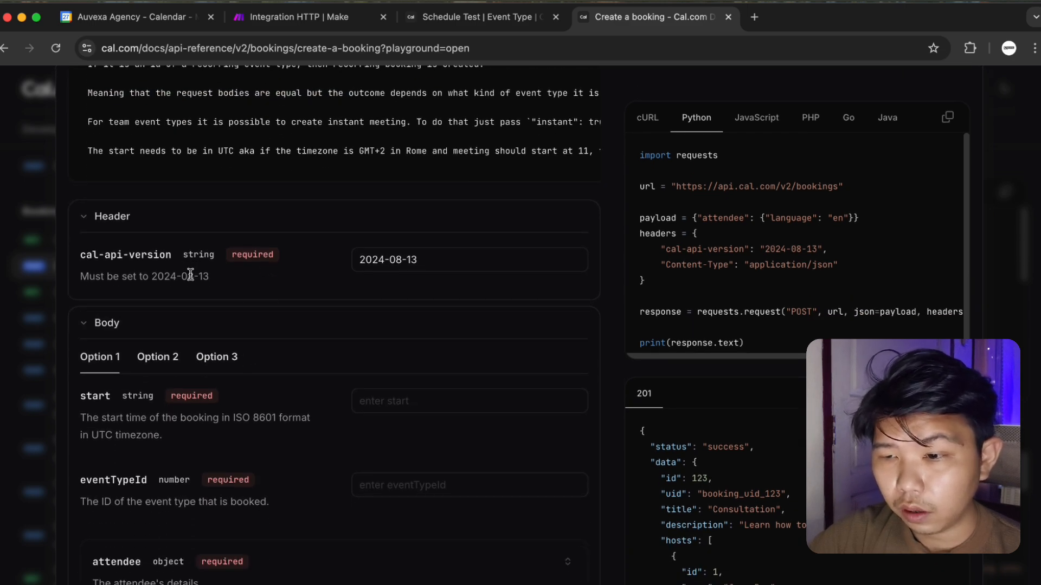
left_click_drag(189, 274, 315, 287)
scroll(320, 288, "down", 3)
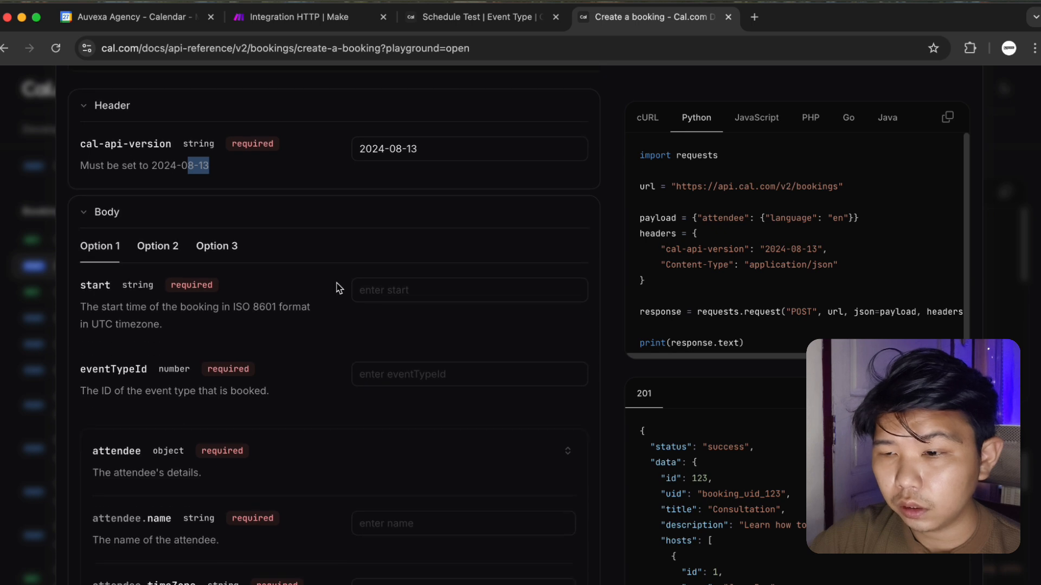
Look over the playground's booking start time field, then close the playground.
left_click(399, 291)
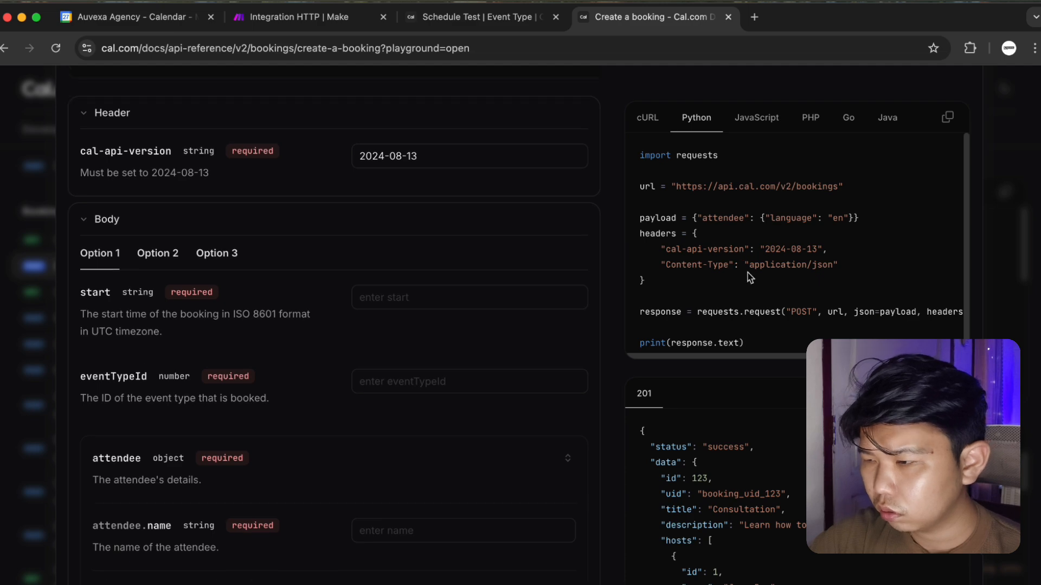
scroll(769, 293, "down", 1)
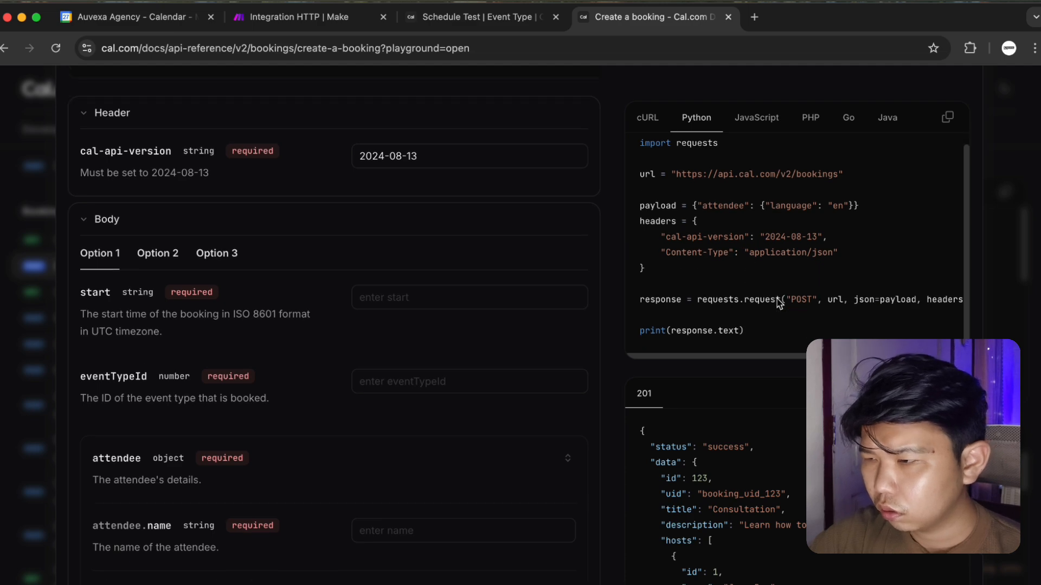
left_click(373, 297)
scroll(515, 268, "up", 5)
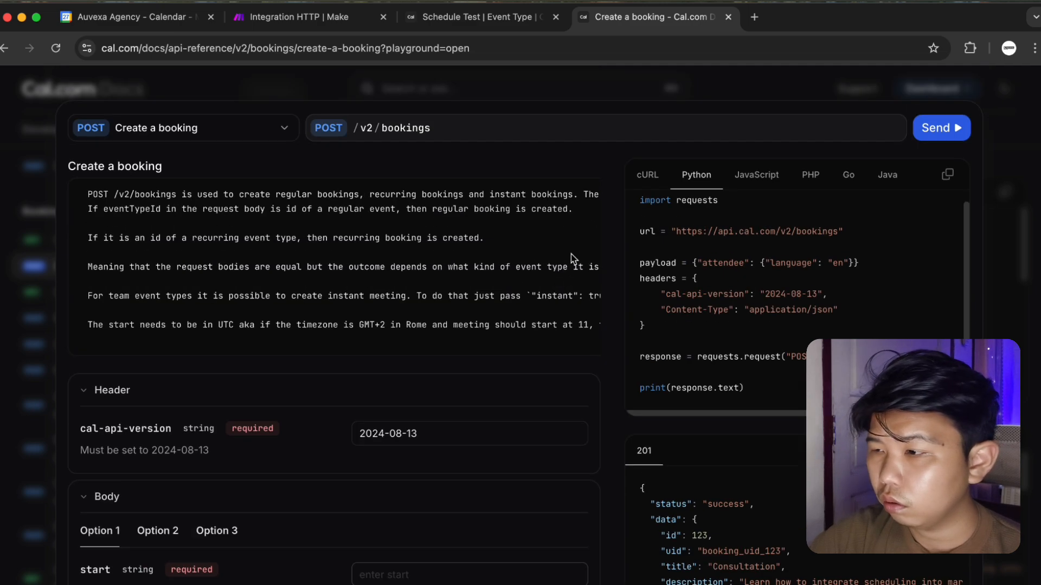
left_click(1000, 108)
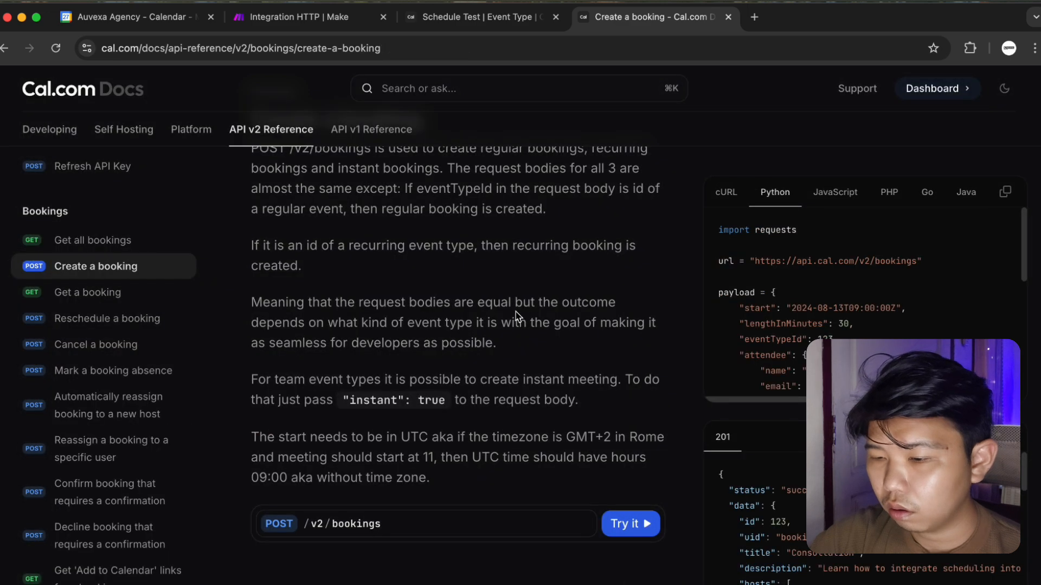
Compare the Option 1 and Option 2 body variants in the Body section.
scroll(509, 303, "down", 5)
scroll(365, 372, "down", 1)
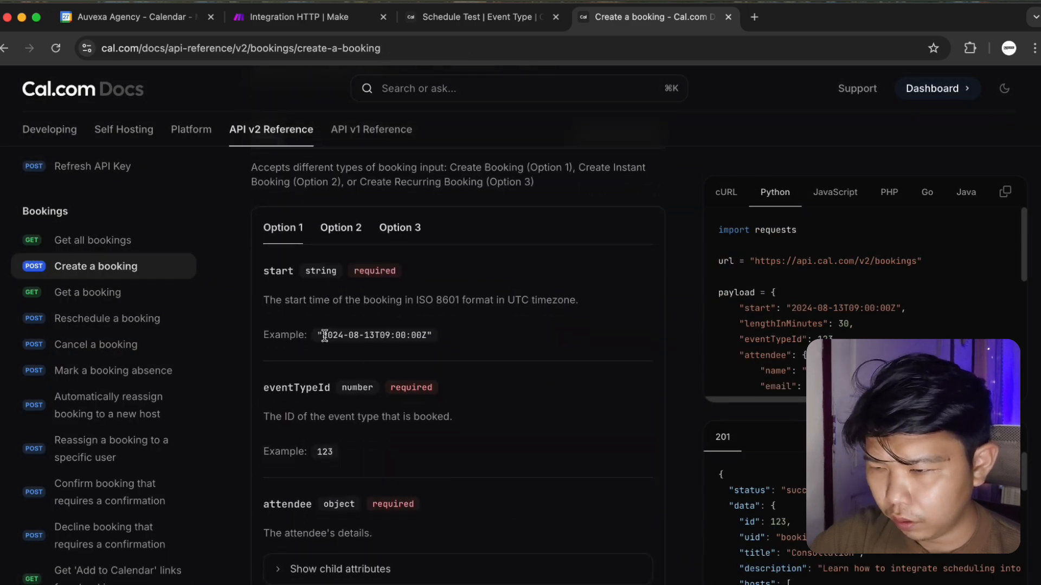
left_click_drag(324, 336, 421, 336)
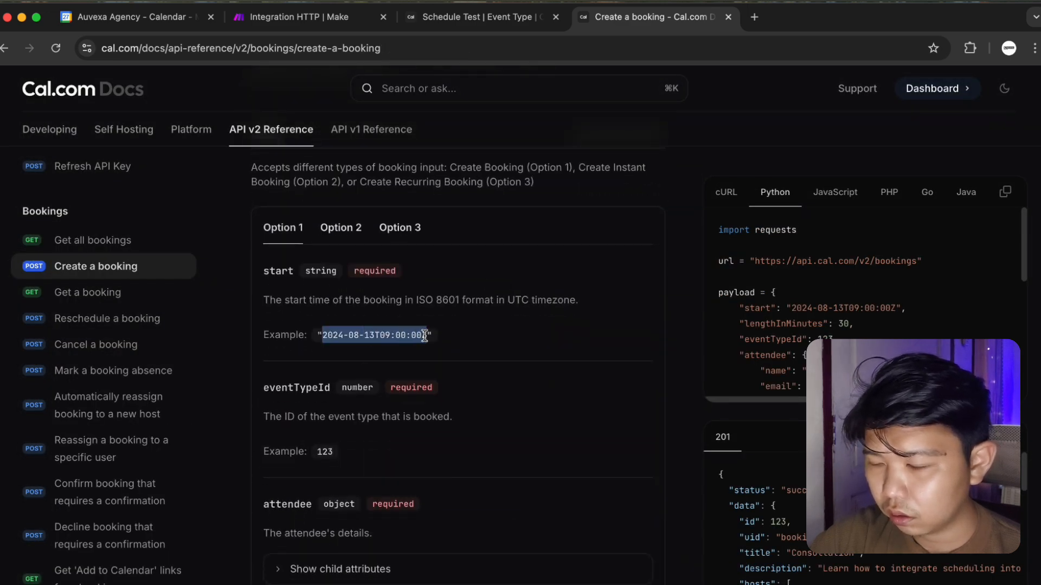
left_click(347, 232)
left_click(292, 223)
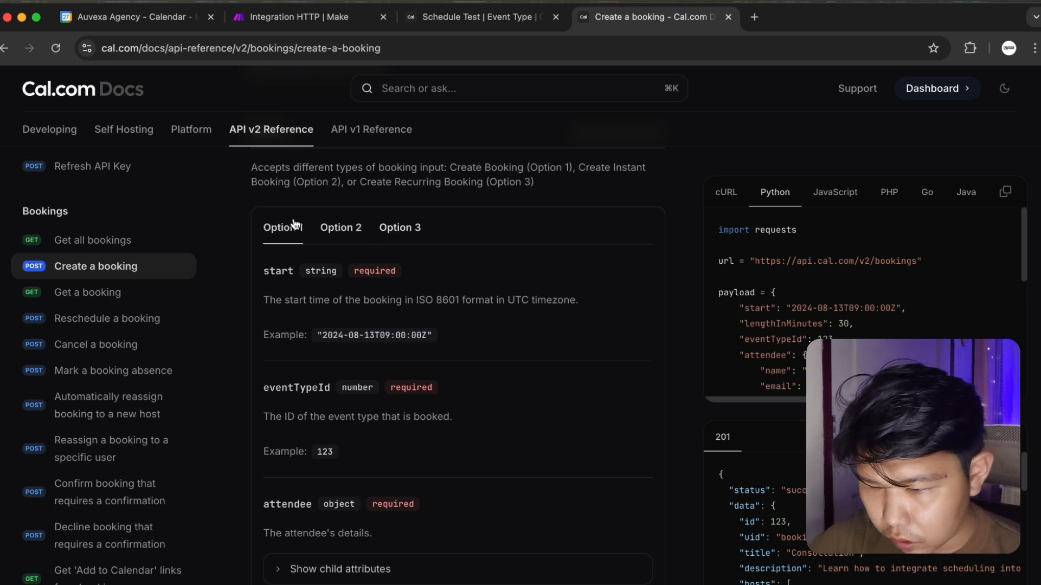
left_click(328, 229)
left_click(284, 230)
scroll(400, 453, "down", 5)
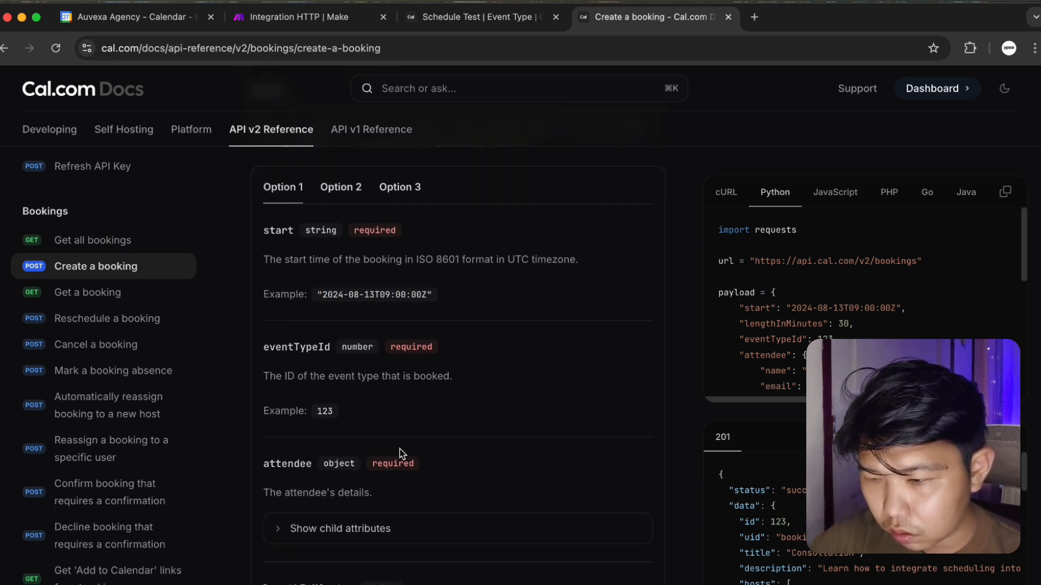
scroll(342, 195, "up", 2)
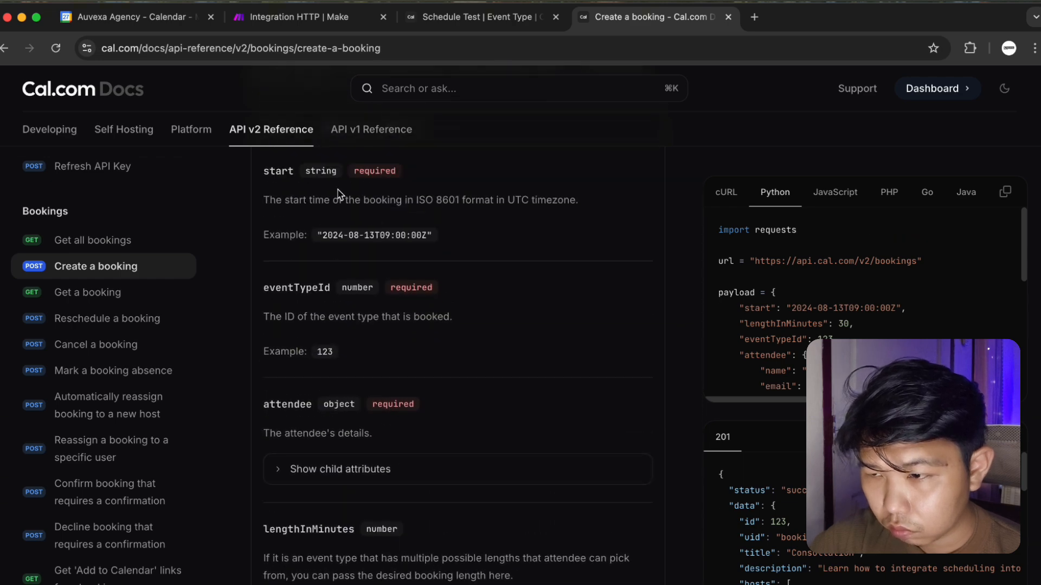
scroll(323, 174, "up", 4)
scroll(334, 255, "down", 6)
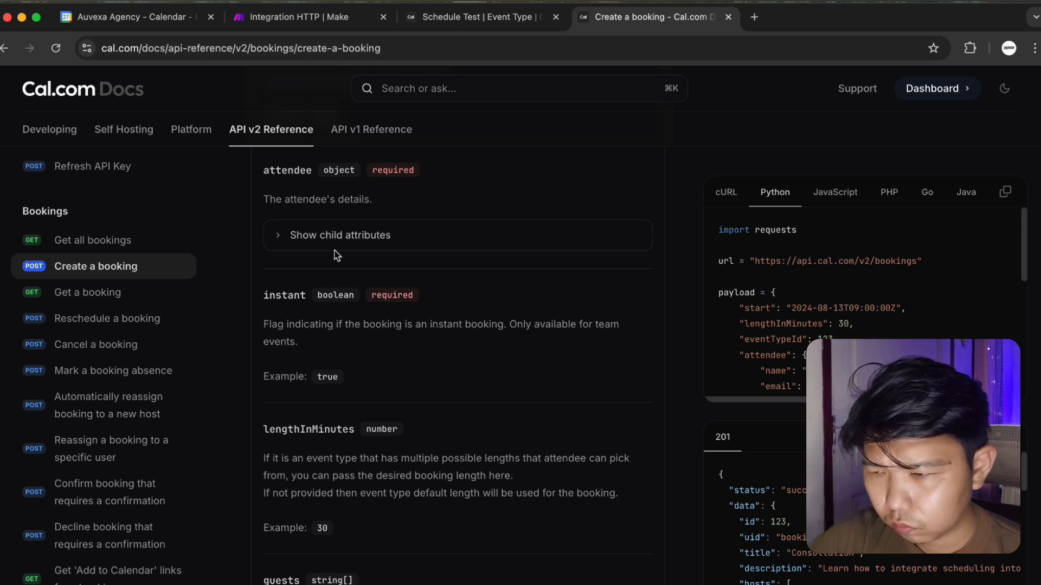
scroll(336, 255, "up", 4)
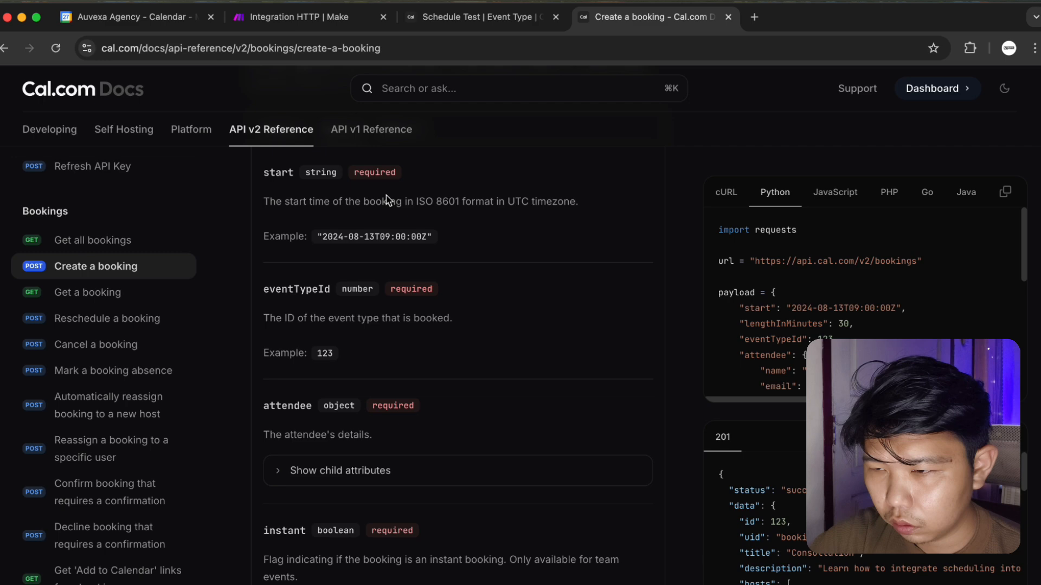
scroll(386, 190, "up", 2)
Review the Option 3 body variant, then reopen the Try it playground.
left_click(382, 259)
scroll(383, 257, "down", 4)
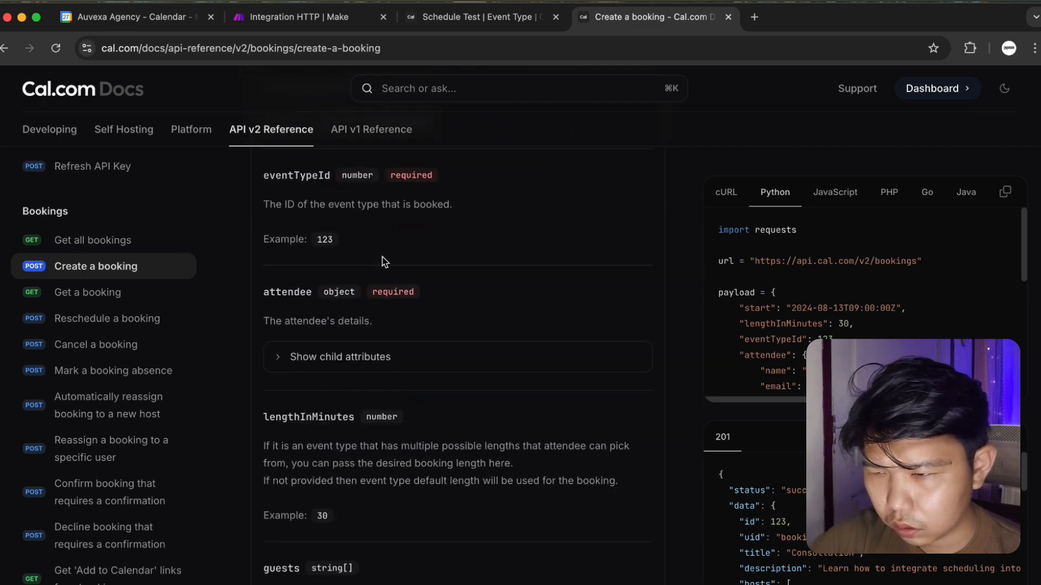
scroll(383, 261, "down", 3)
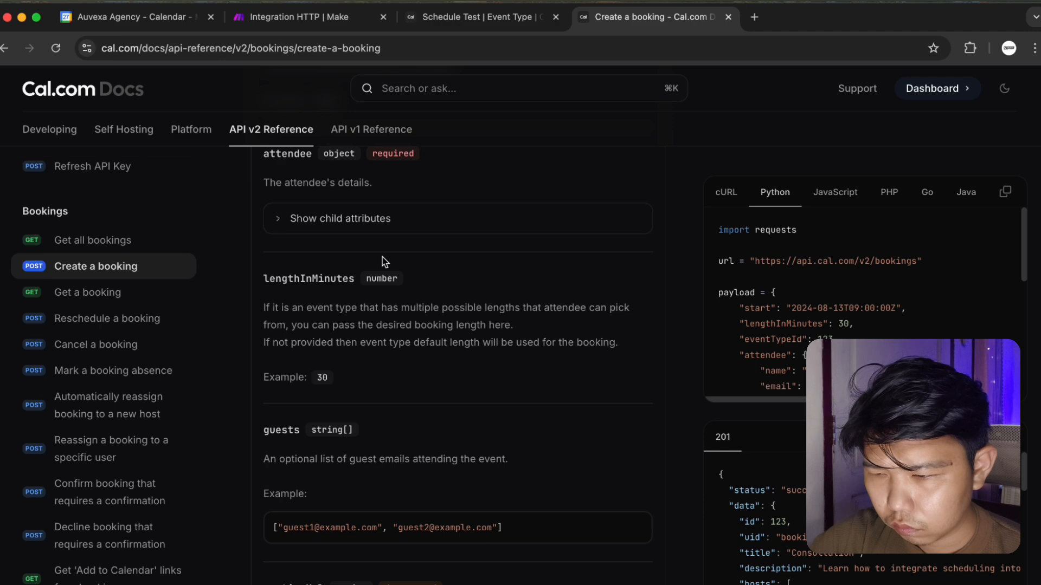
scroll(379, 266, "up", 7)
left_click(293, 242)
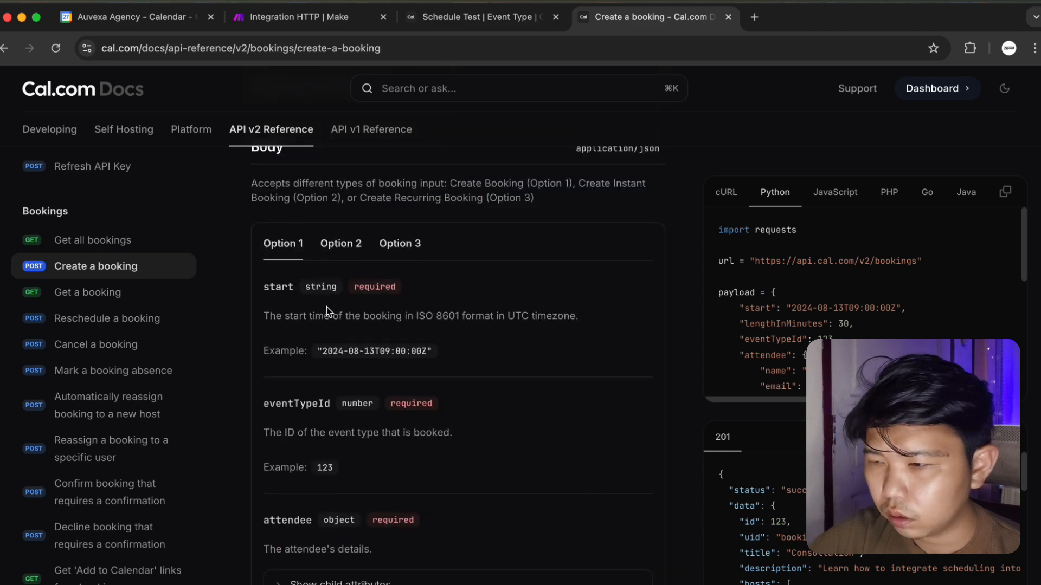
scroll(326, 307, "up", 4)
scroll(326, 307, "up", 5)
scroll(158, 318, "up", 3)
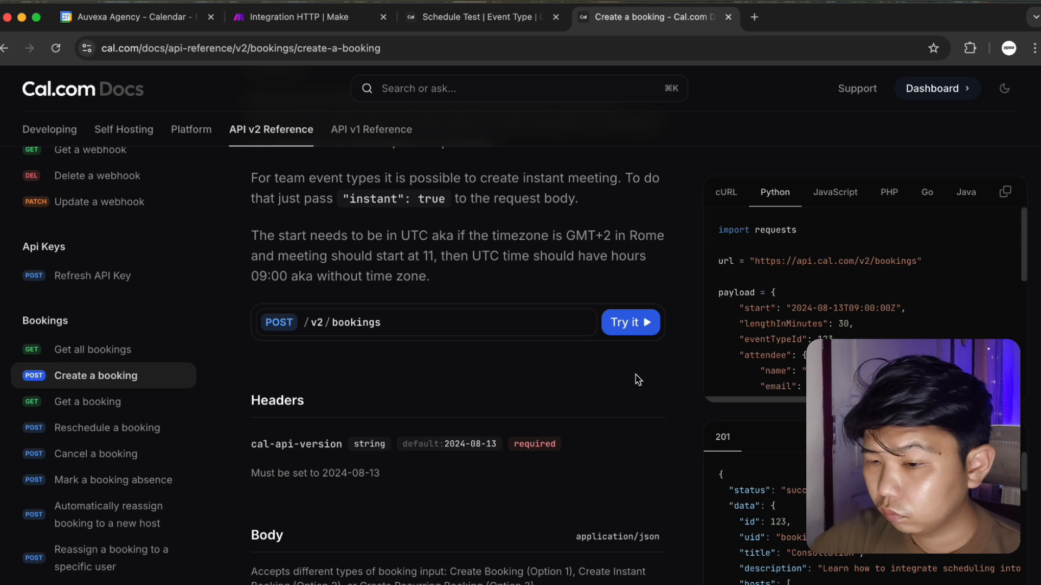
left_click(630, 325)
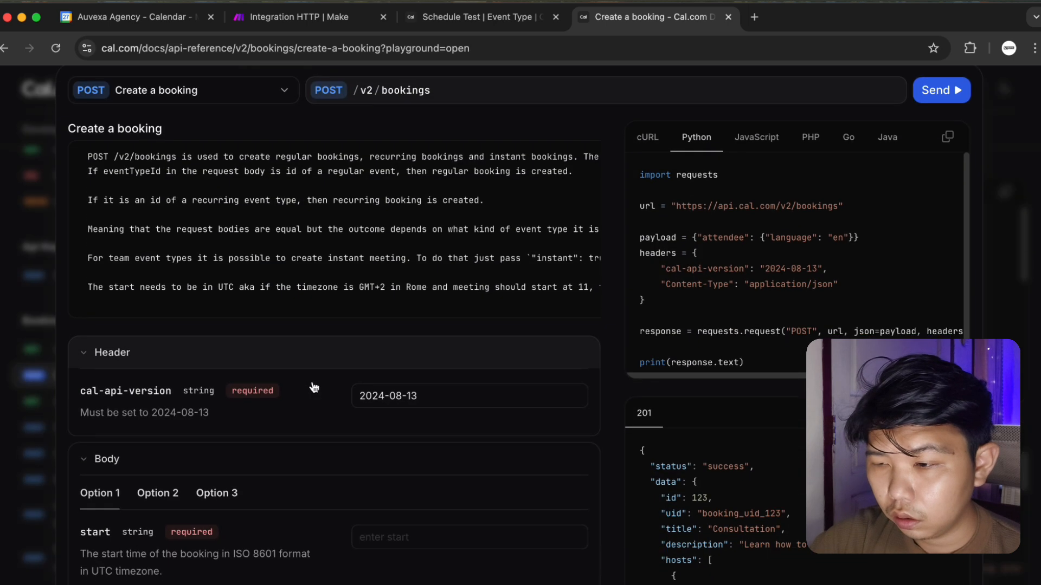
Paste the example timestamp into the playground's start field.
scroll(347, 369, "down", 3)
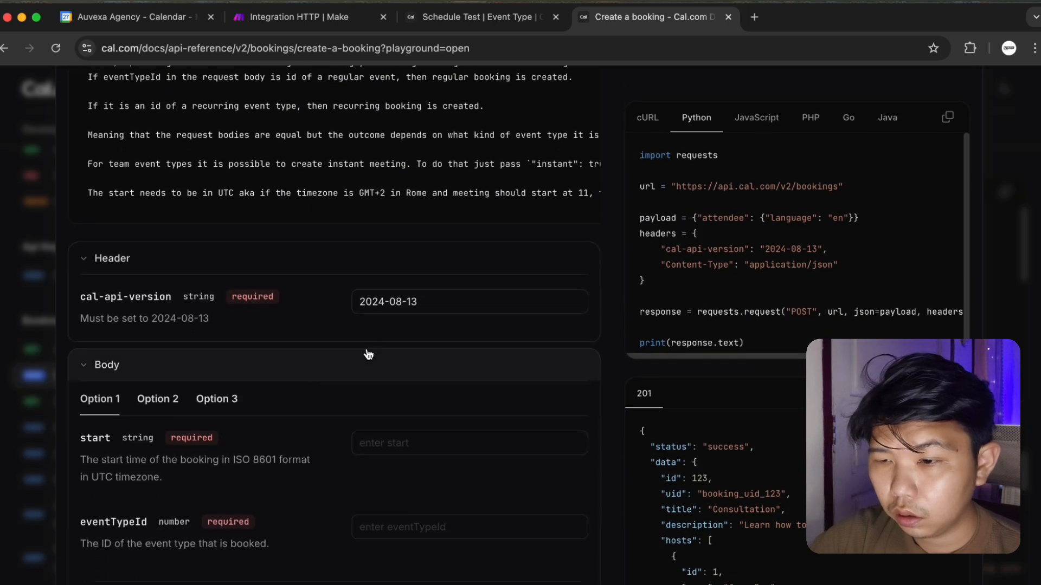
left_click(422, 439)
scroll(328, 334, "down", 2)
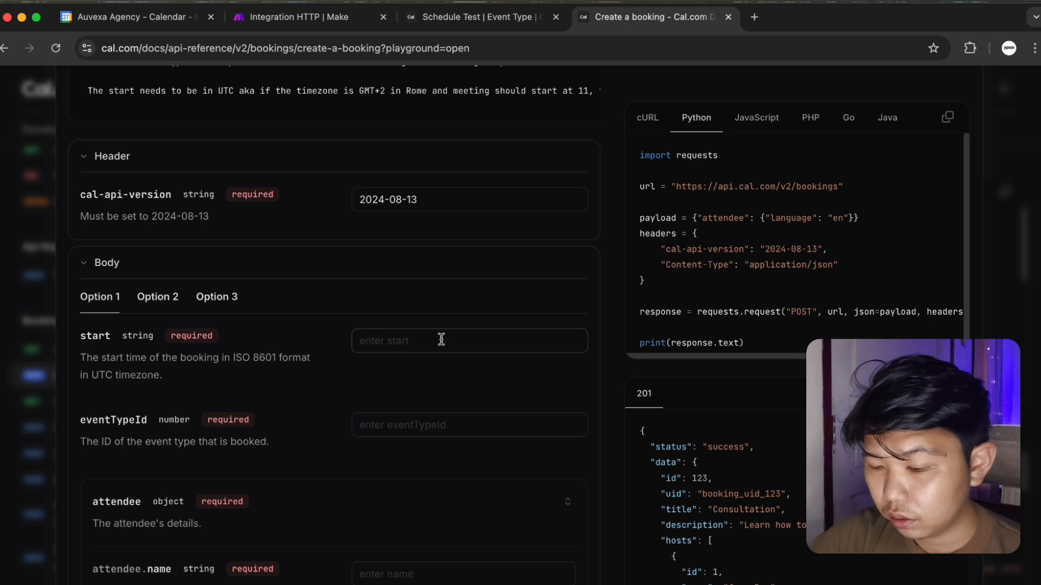
type("2024-08-13T09:00:00Z")
Edit the start value's year, month and day so it reads 2025-05-3T09:00:00Z.
left_click(399, 340)
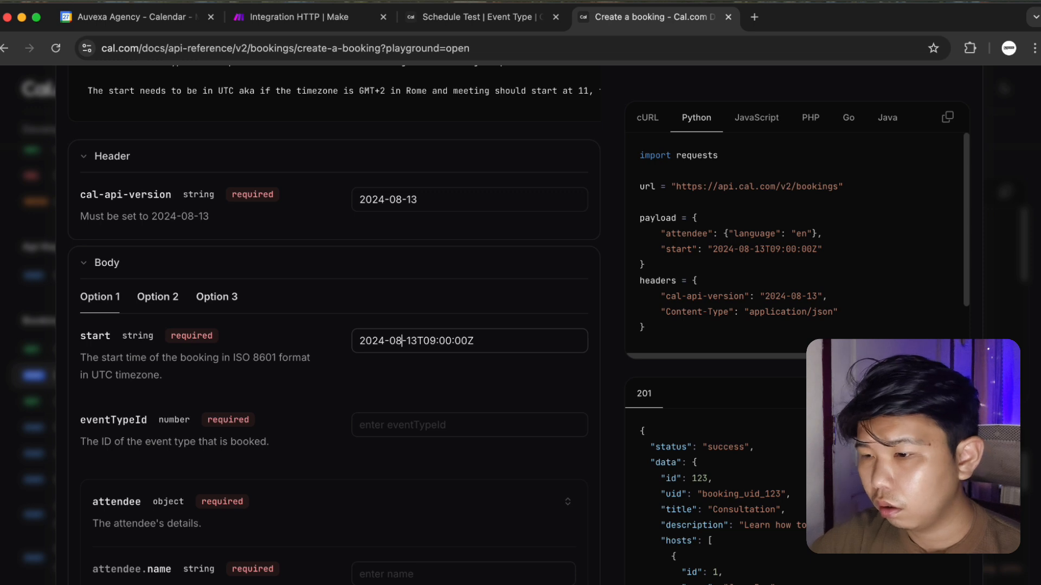
key("BackSpace")
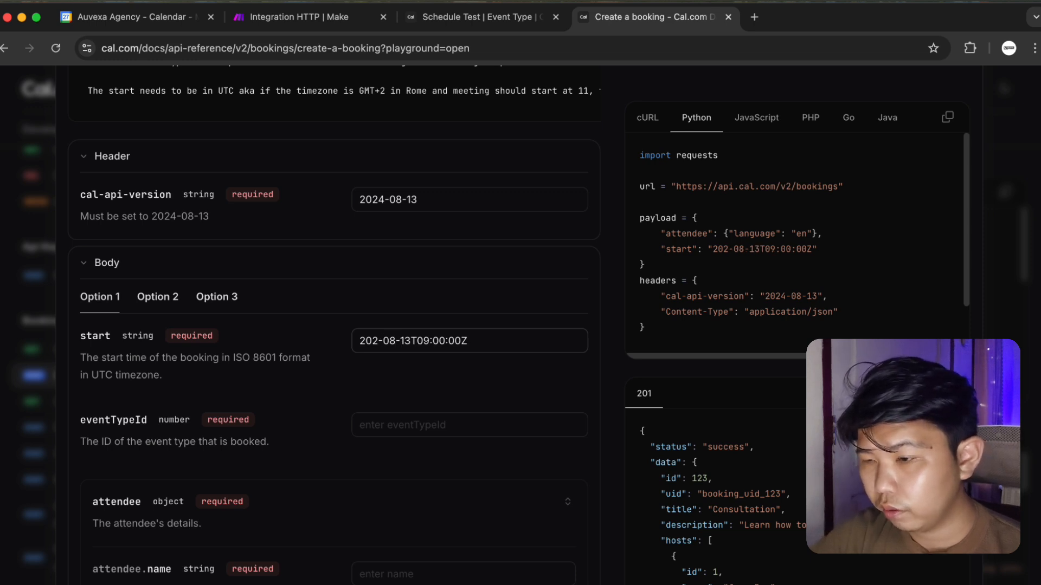
type("5")
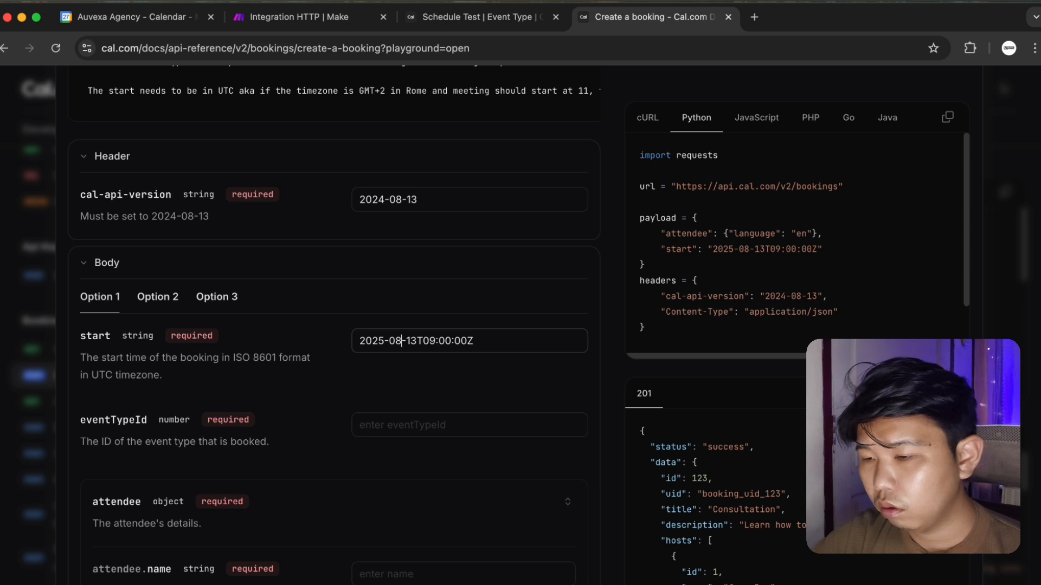
key("BackSpace")
type("5")
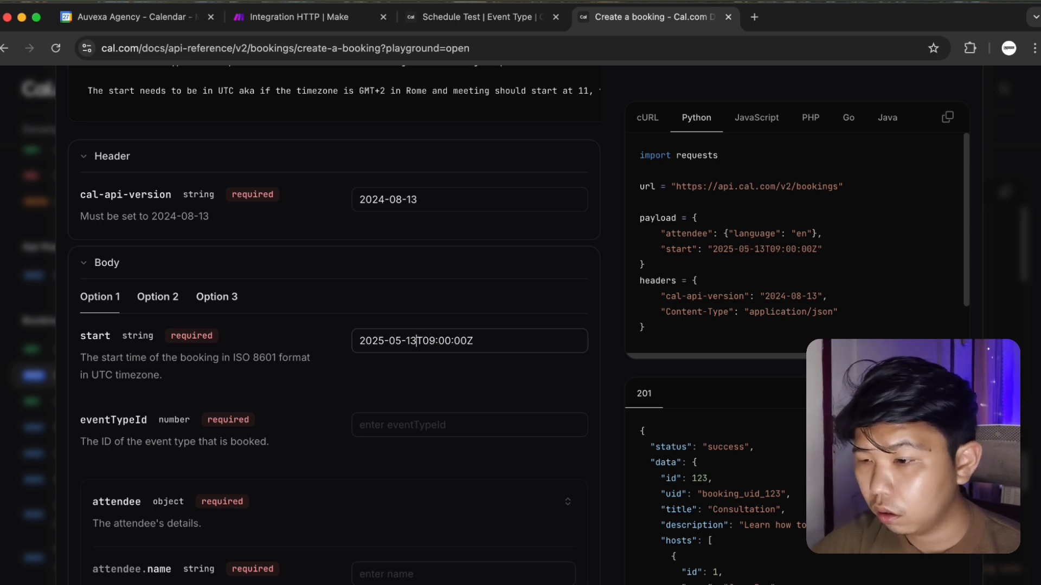
key("BackSpace")
key("BackSpace")
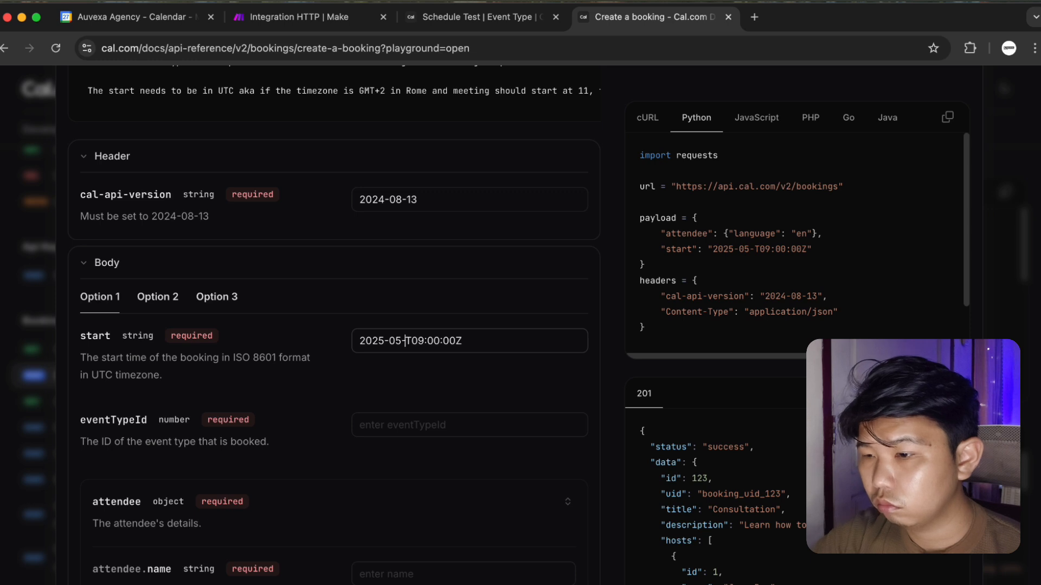
type("3")
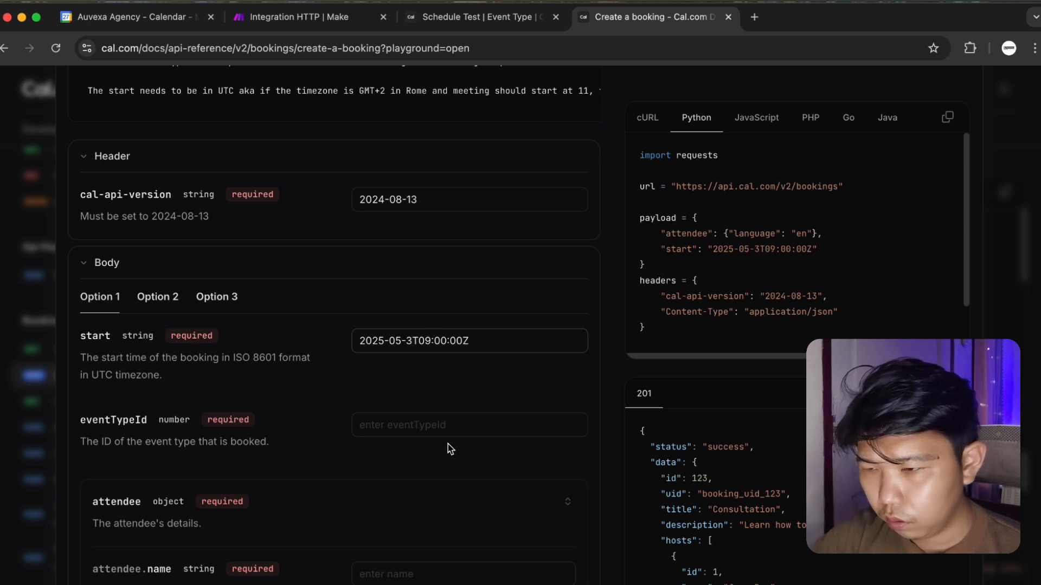
left_click_drag(493, 341, 336, 345)
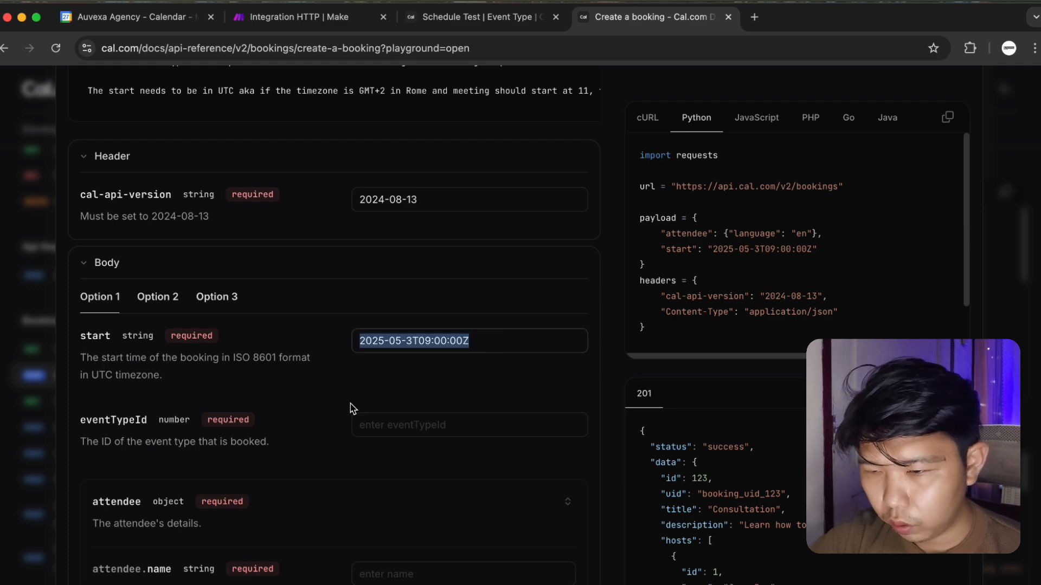
scroll(352, 408, "down", 2)
left_click(391, 375)
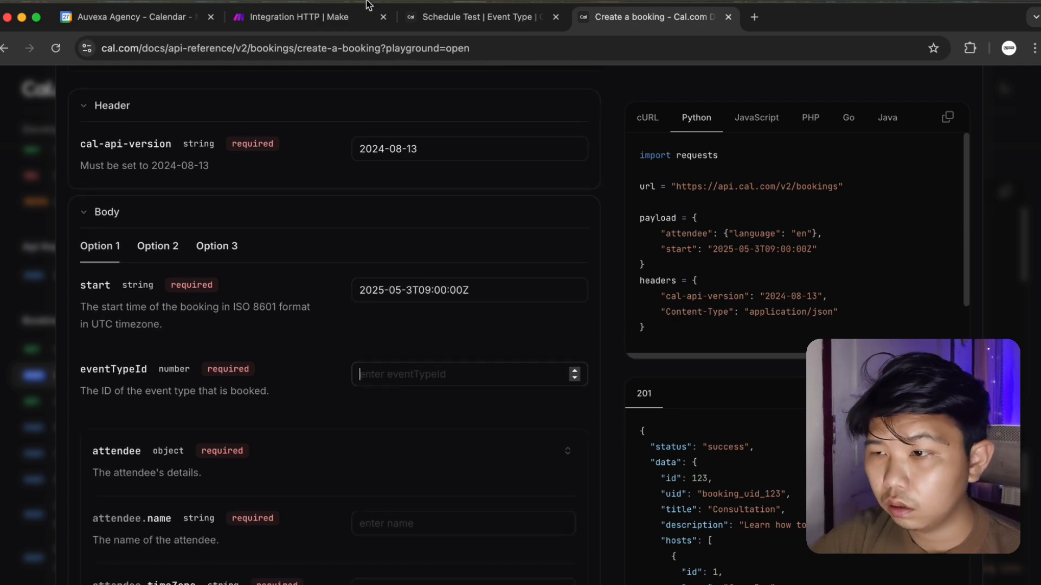
left_click(485, 27)
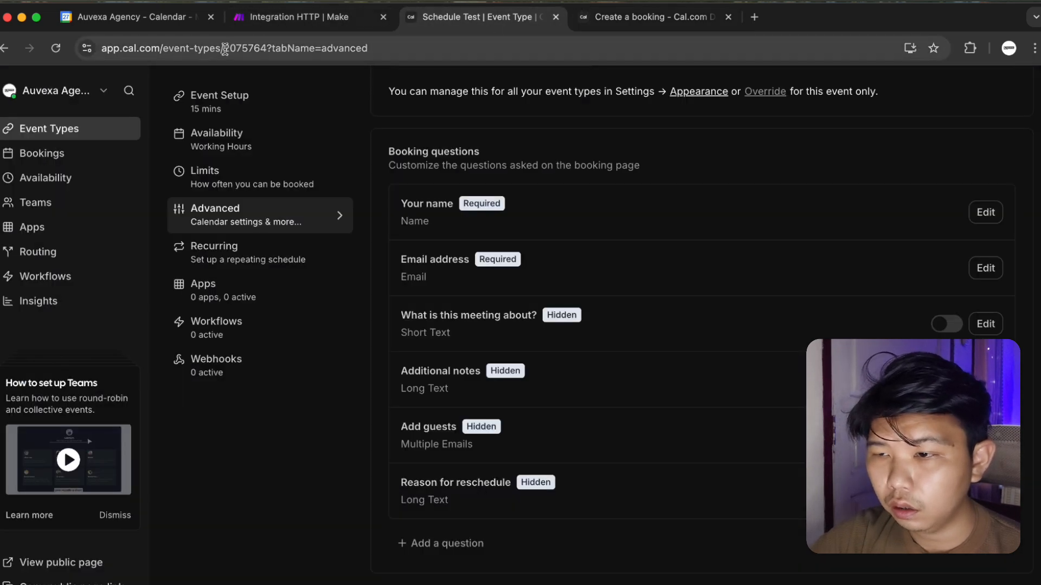
Copy Schedule Test's event type ID 2075764 into the playground's eventTypeId.
left_click_drag(225, 49, 261, 49)
key("super+c")
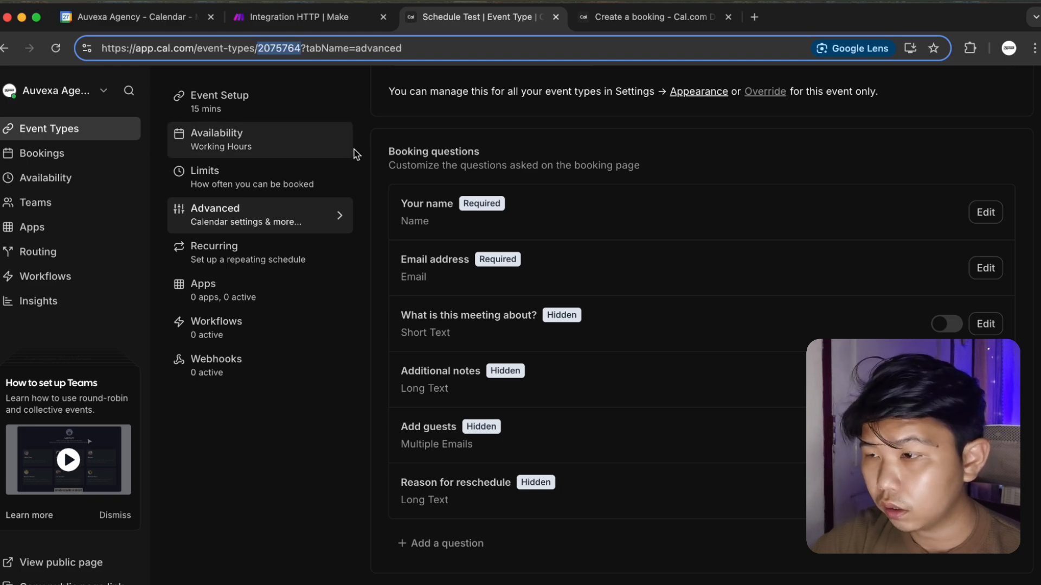
left_click(640, 18)
key("super+v")
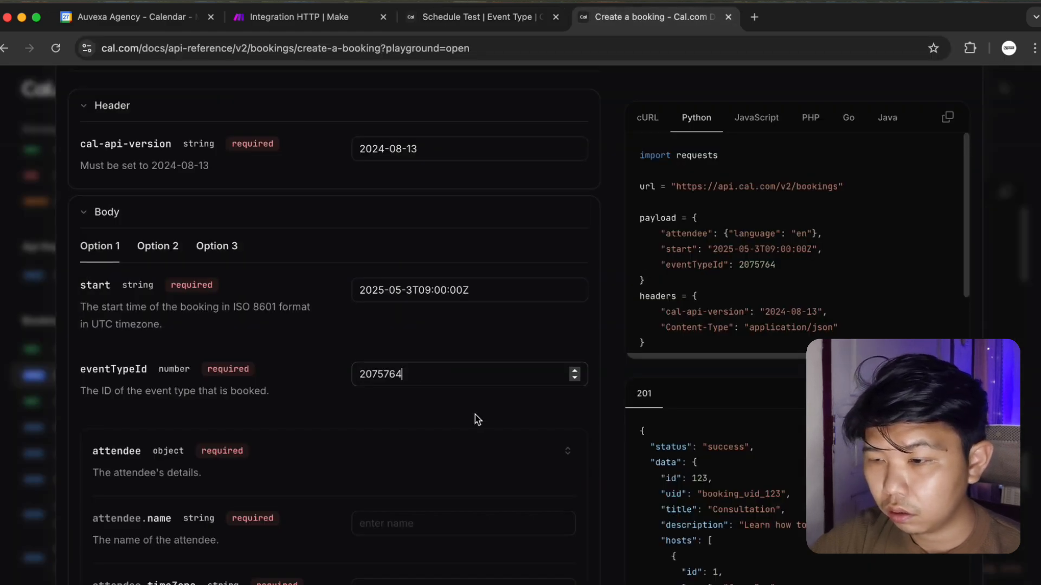
Enter the attendee's name and the Asia/Jakarta time zone.
scroll(388, 456, "down", 2)
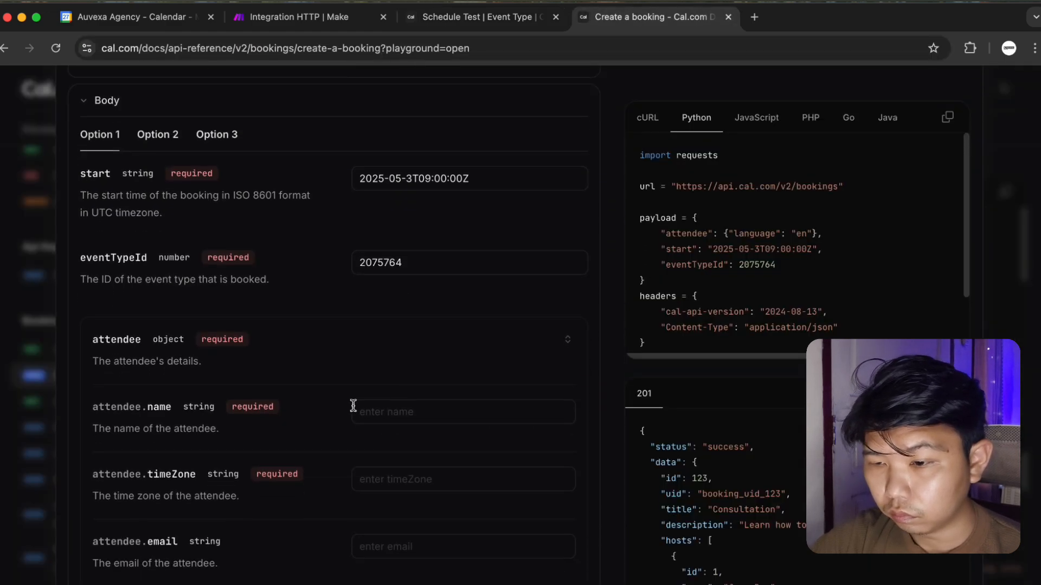
left_click(381, 415)
scroll(381, 416, "down", 4)
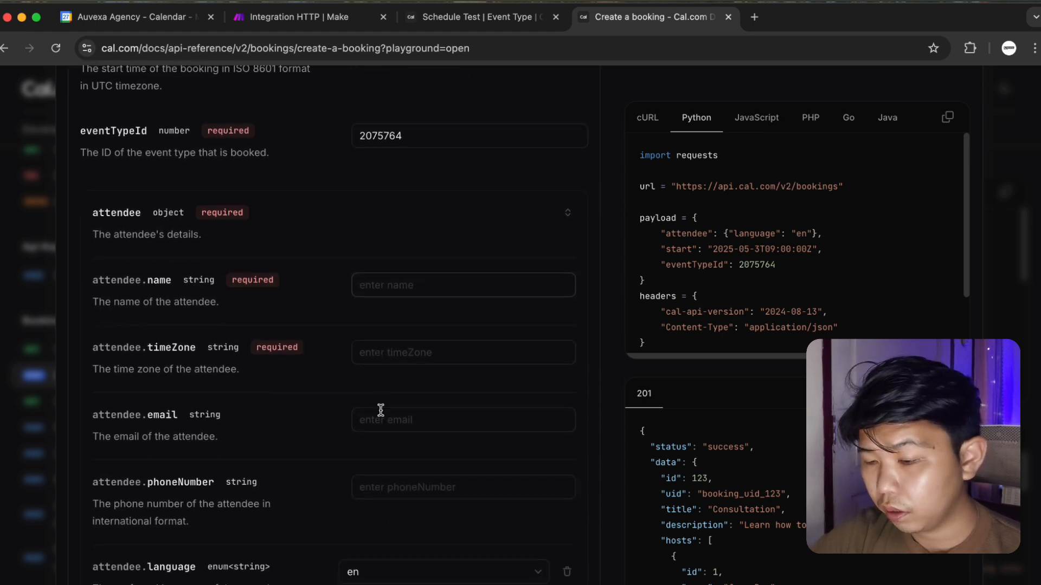
type("Arief")
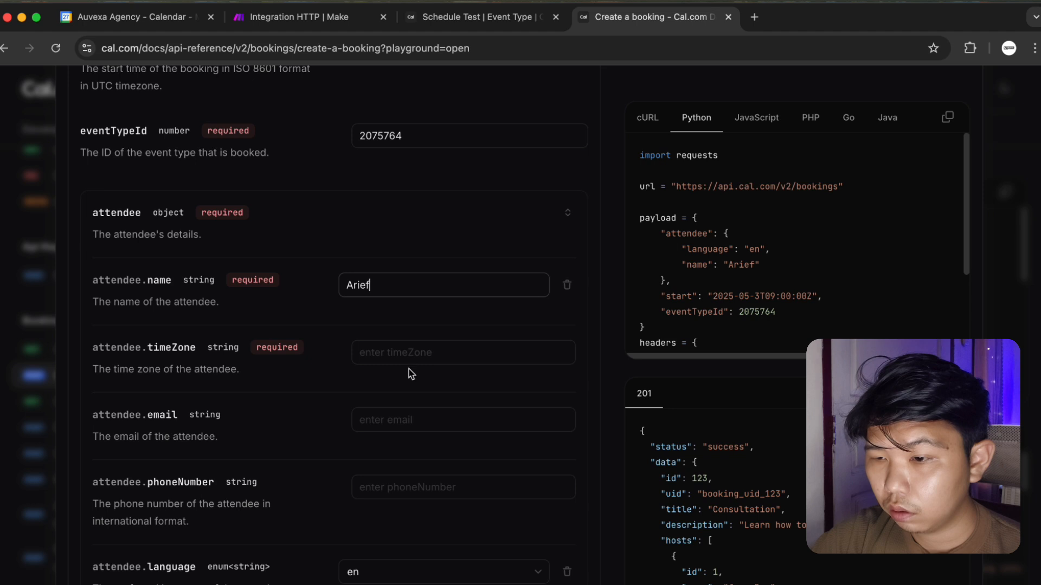
left_click(413, 352)
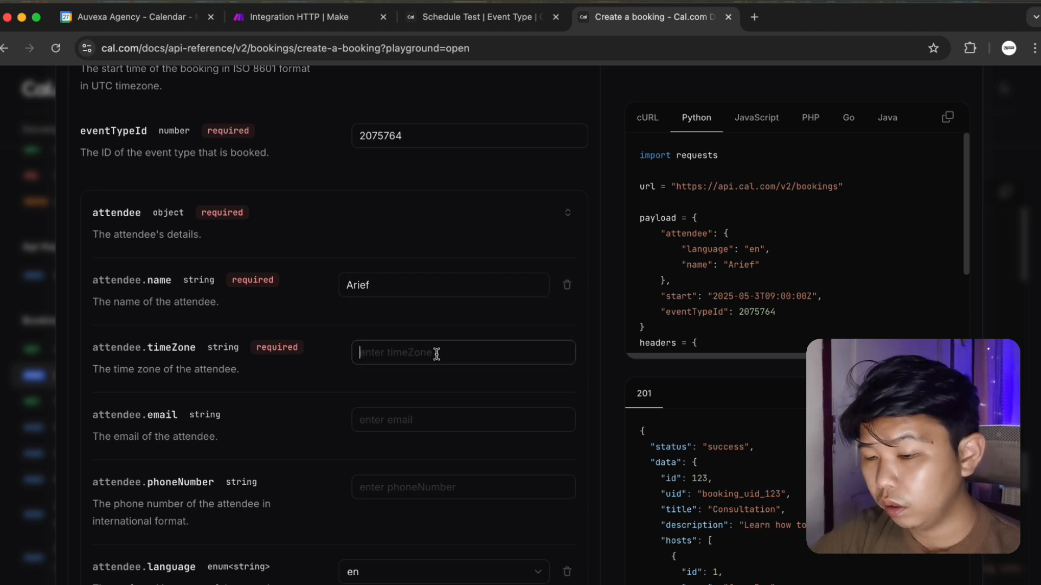
type("Asia/")
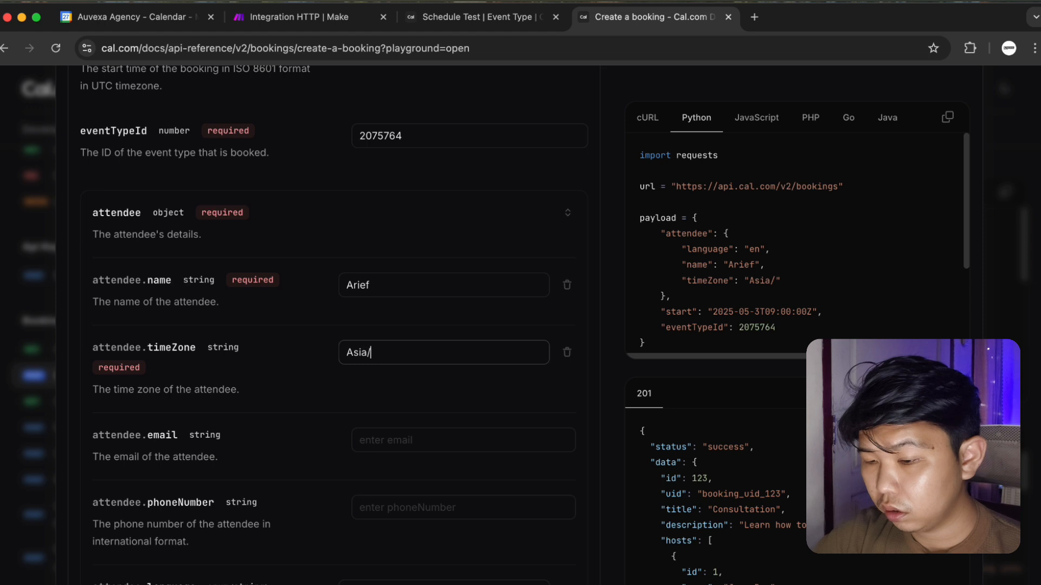
type("Jakarta")
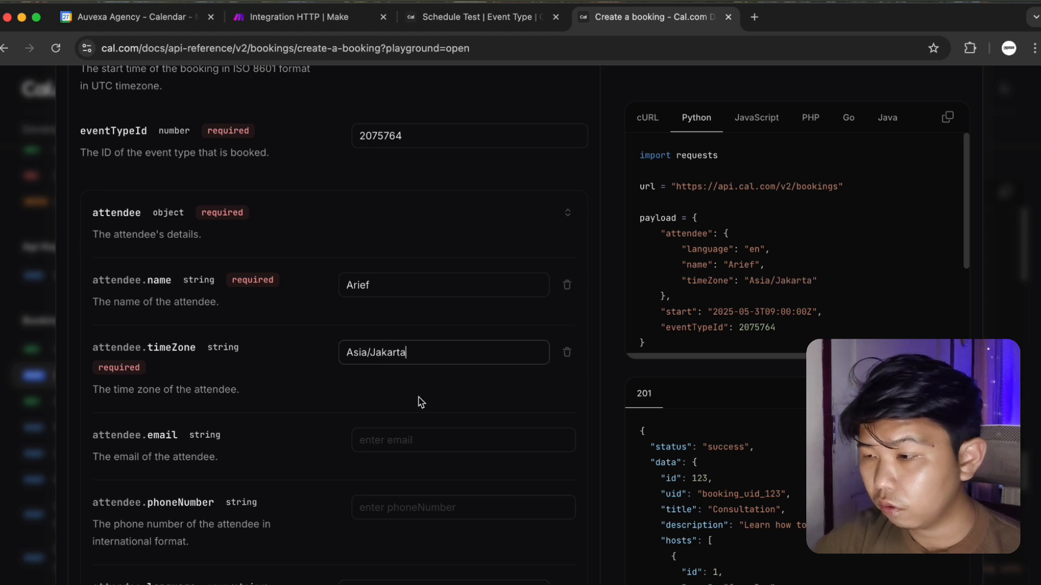
Fill in the attendee's e-mail address and phone number.
left_click(419, 444)
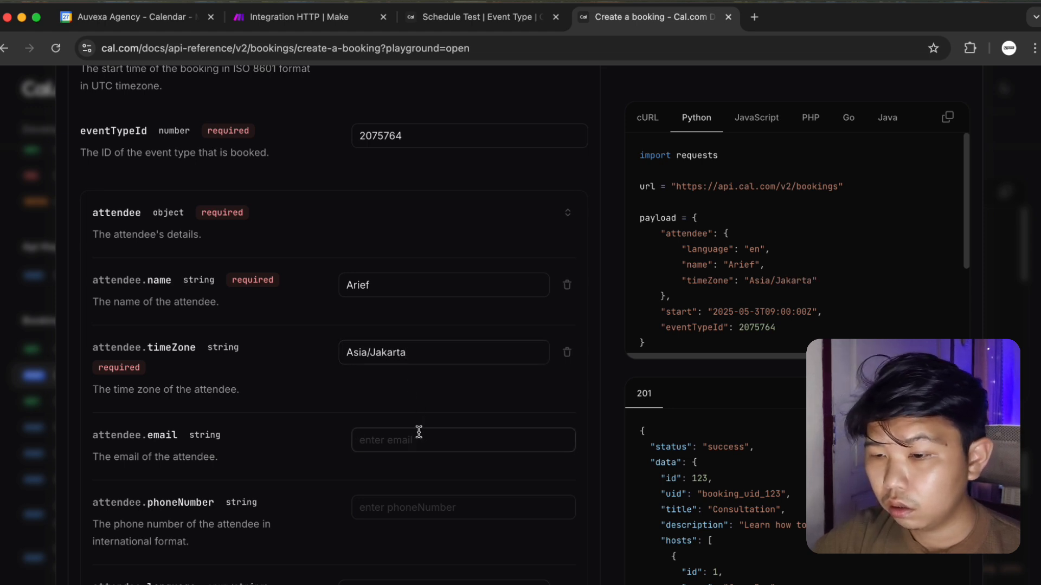
scroll(419, 432, "down", 1)
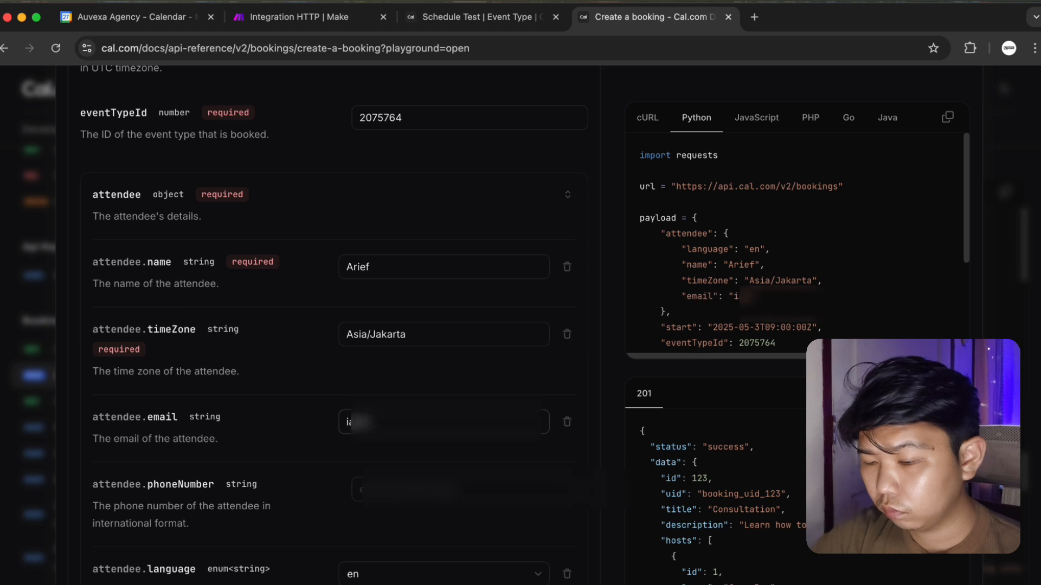
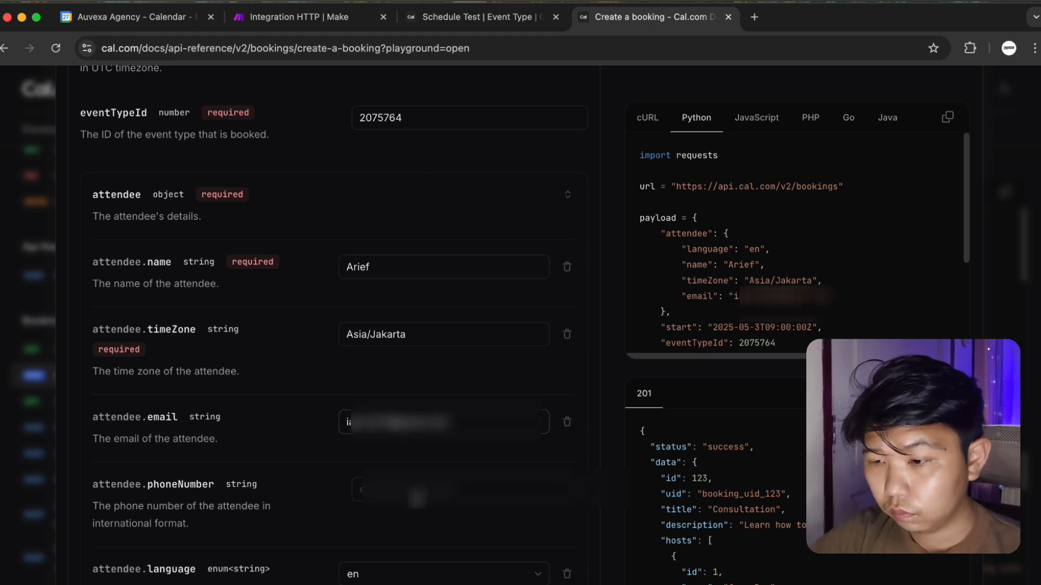
left_click(429, 494)
scroll(429, 494, "down", 3)
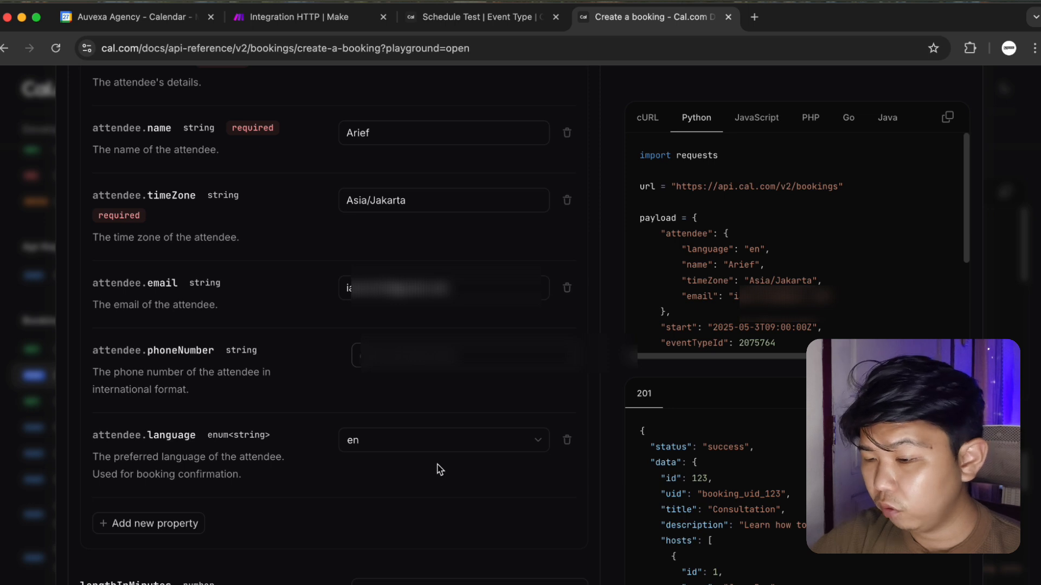
type("+6")
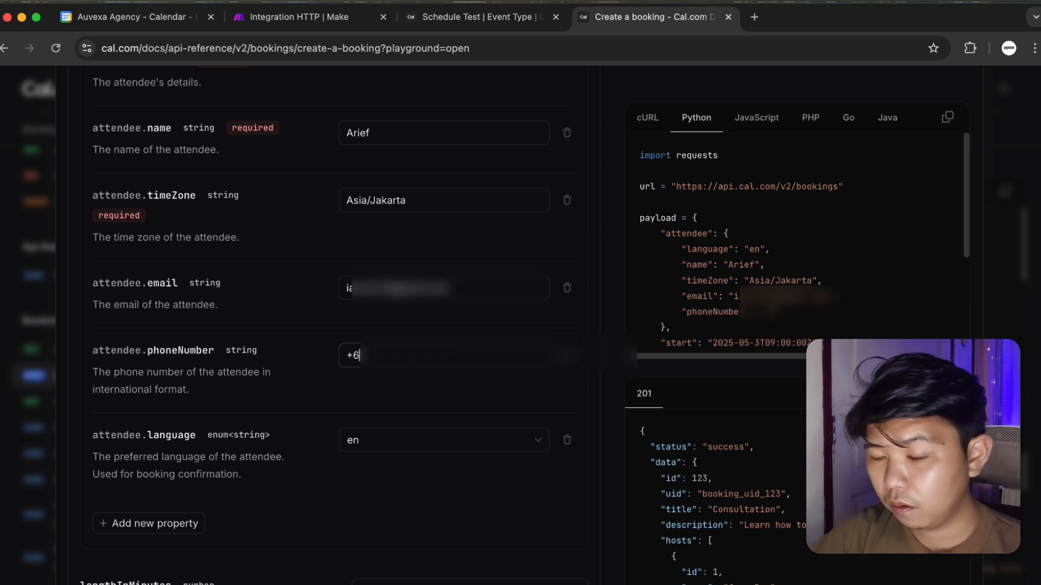
type("2••••••")
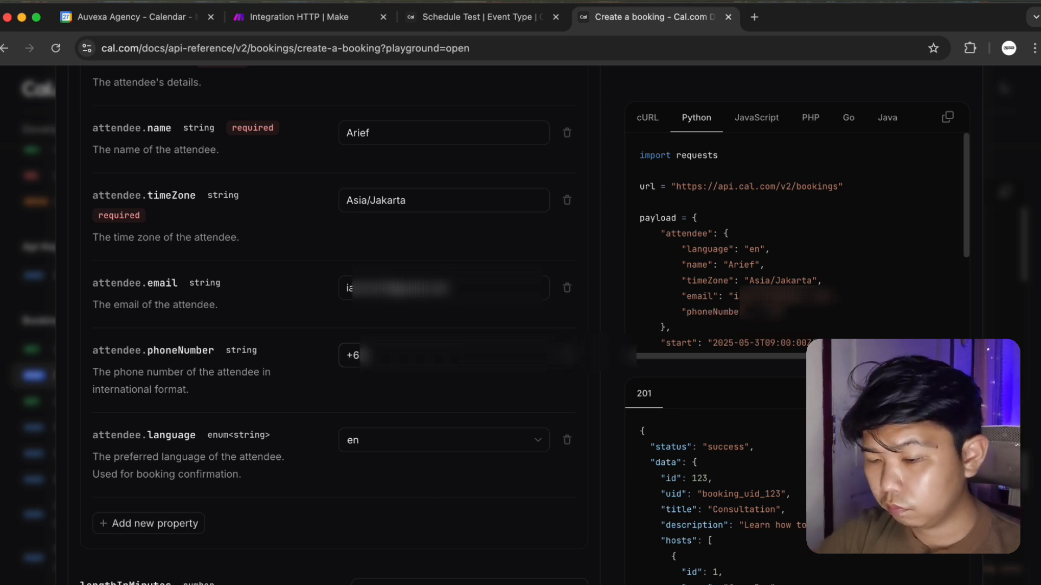
type("•••••")
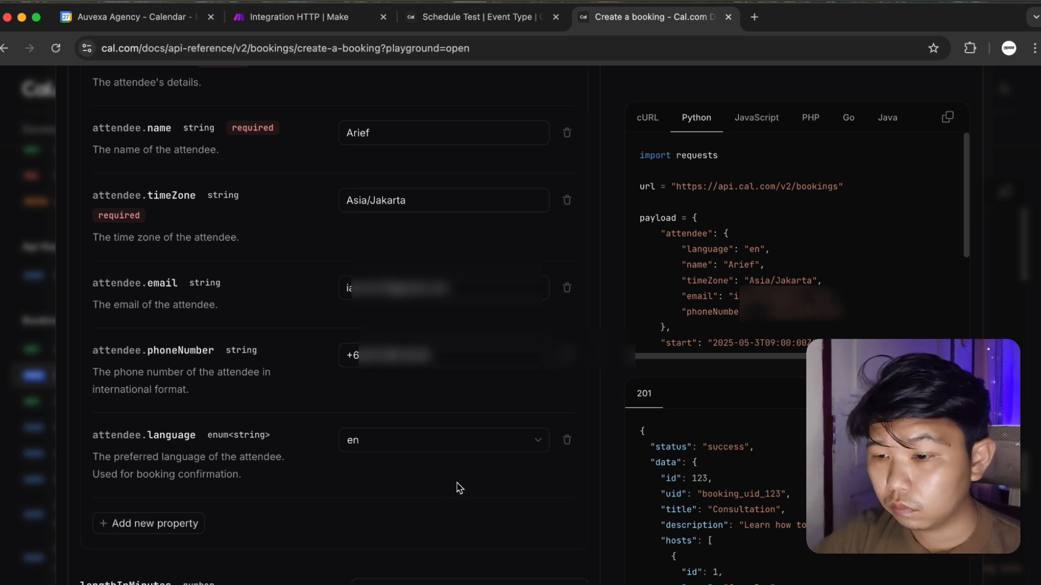
Set lengthInMinutes to 30.
scroll(459, 488, "down", 4)
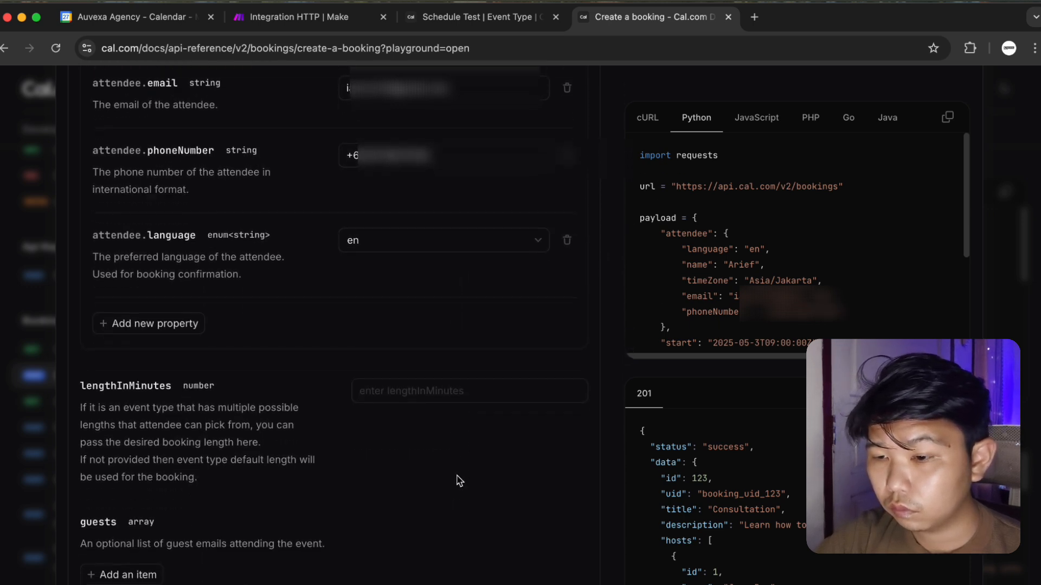
scroll(458, 481, "down", 1)
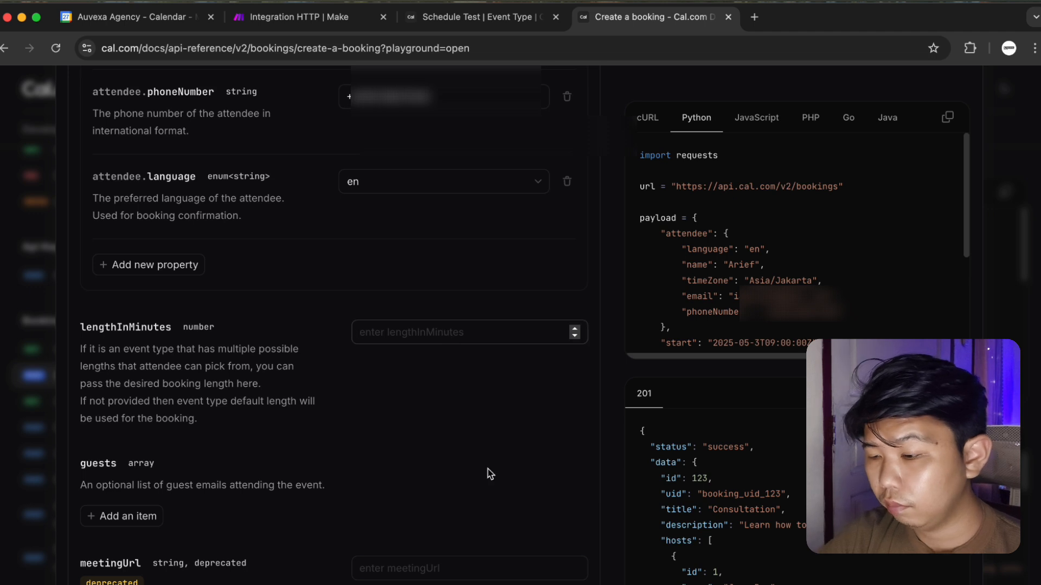
type("30")
left_click(510, 529)
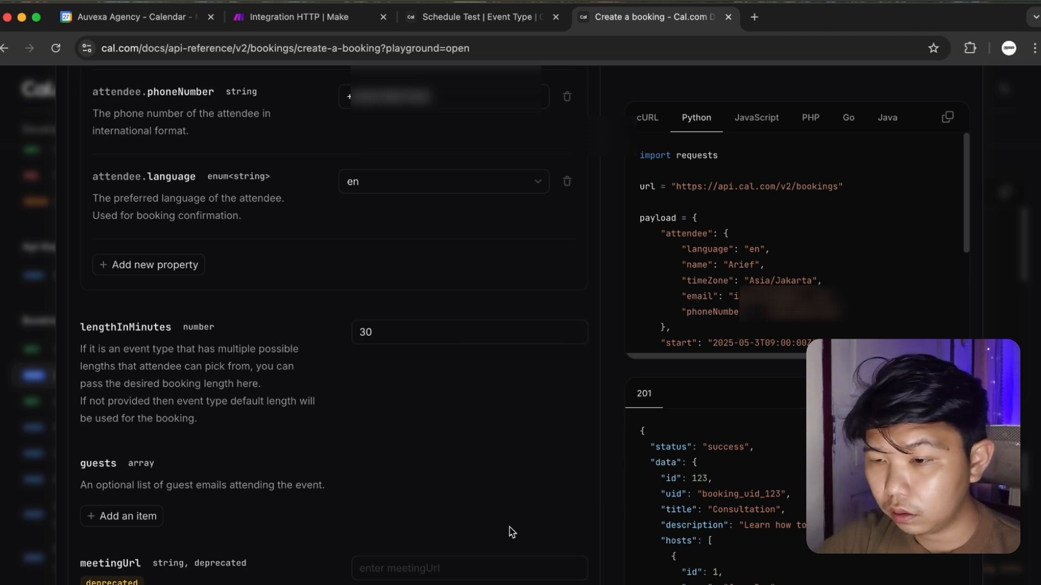
scroll(434, 430, "down", 3)
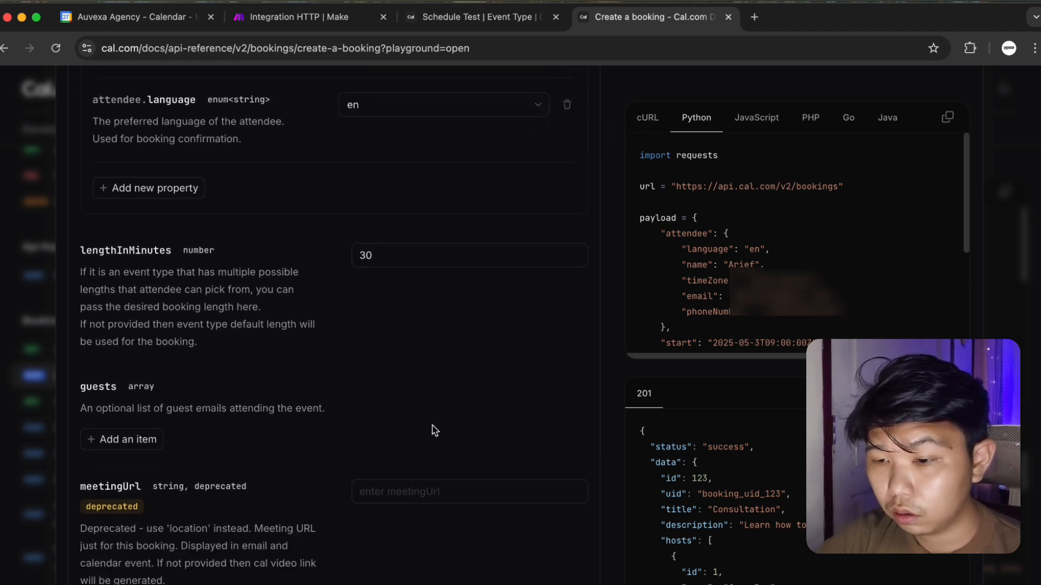
scroll(431, 424, "down", 2)
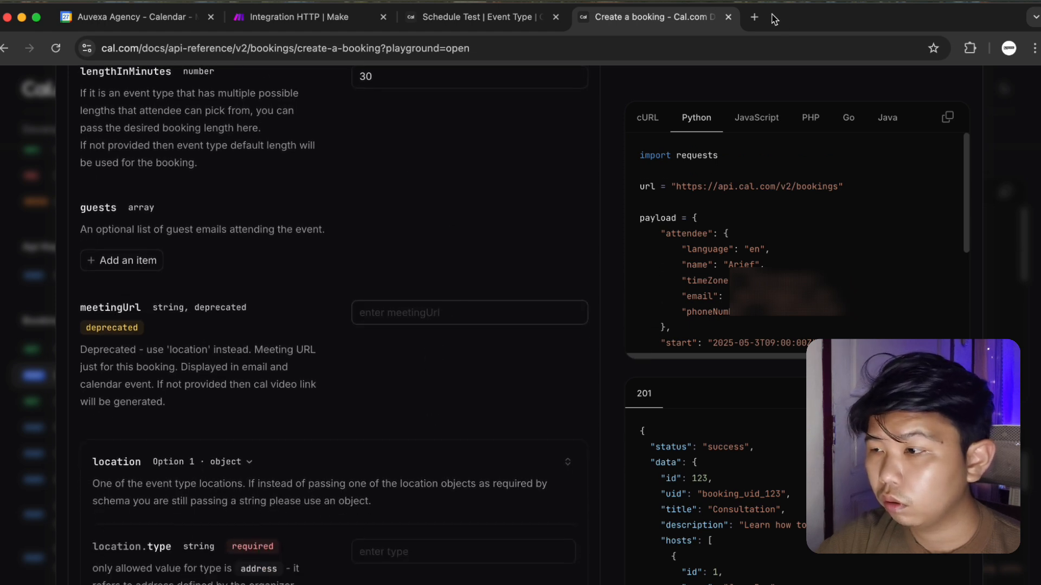
Create a Google Meet meeting for later and copy its joining link.
left_click(754, 17)
type("goo")
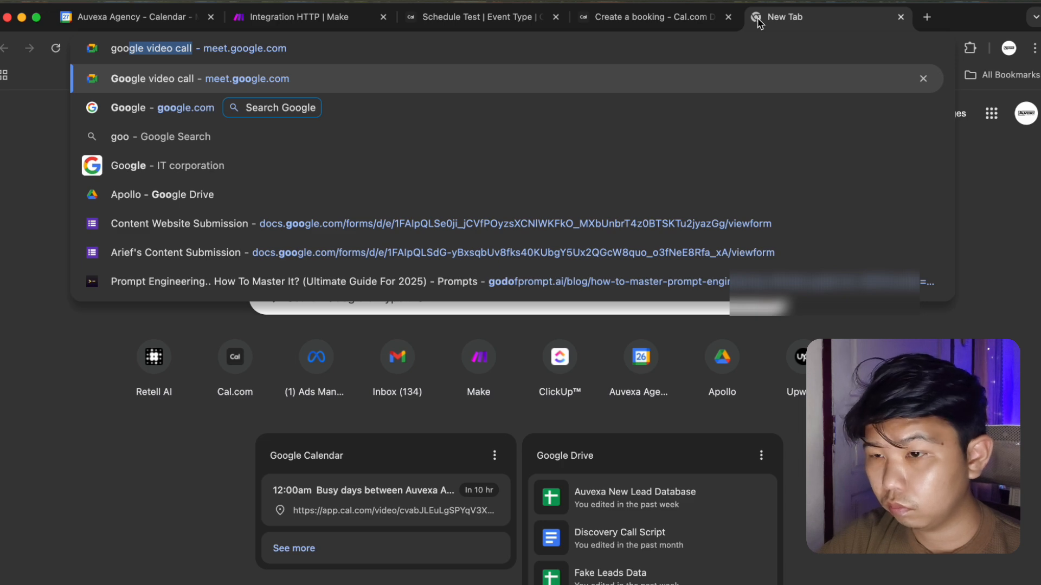
type("gle")
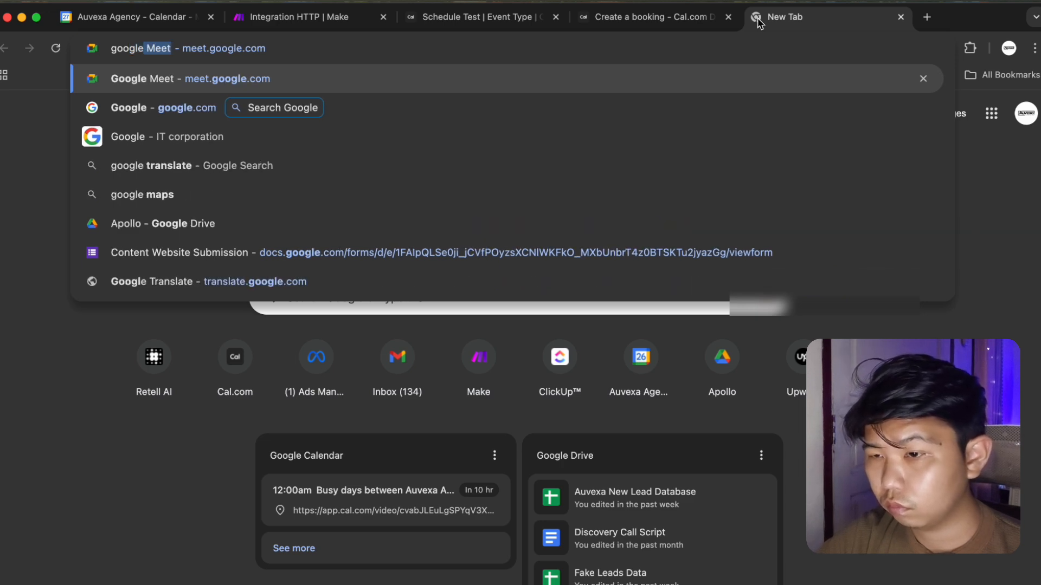
key("Return")
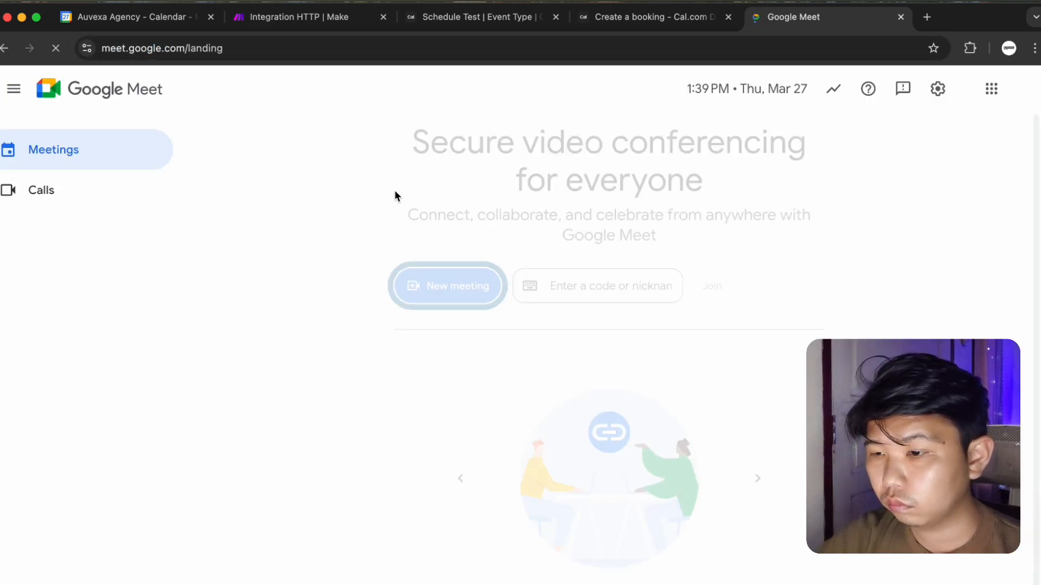
left_click(429, 287)
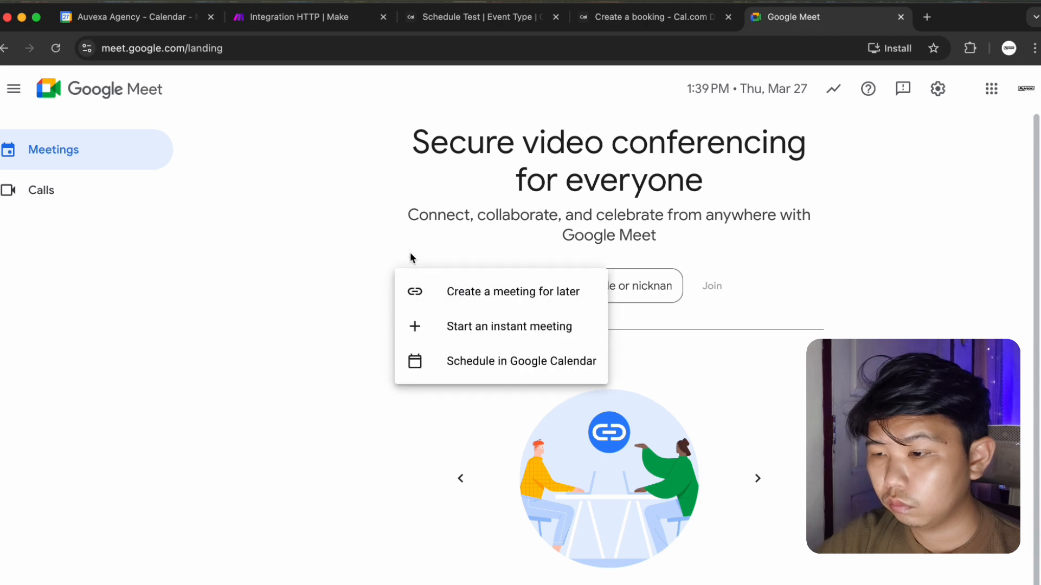
left_click(486, 294)
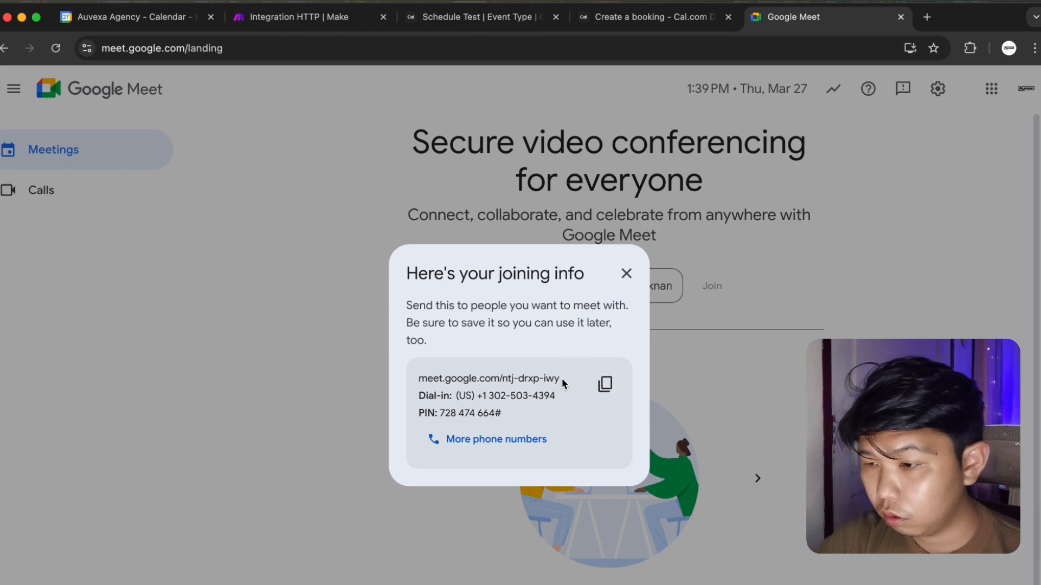
left_click_drag(562, 379, 419, 381)
key("super+c")
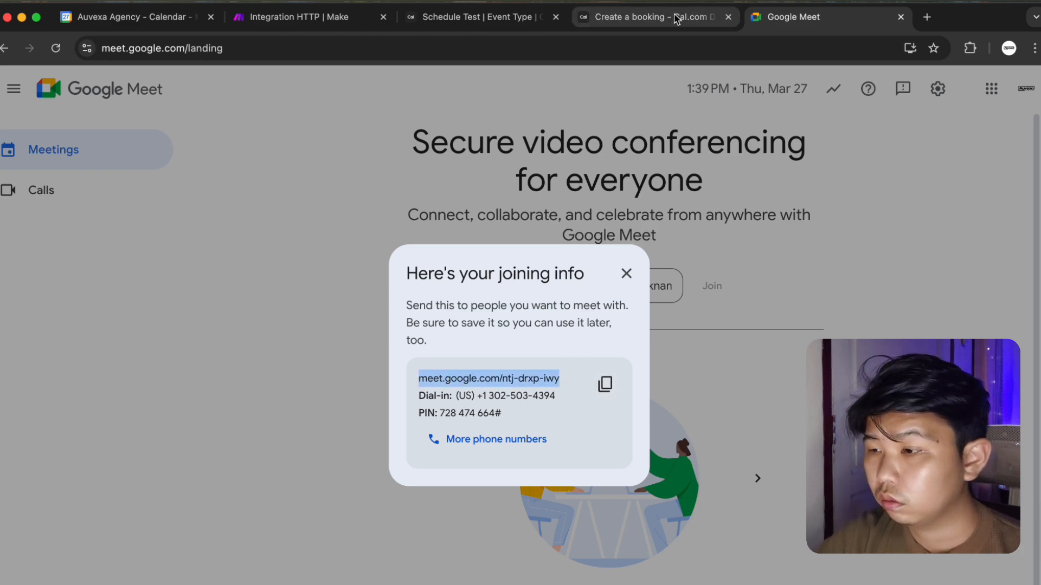
left_click(704, 178)
left_click(671, 19)
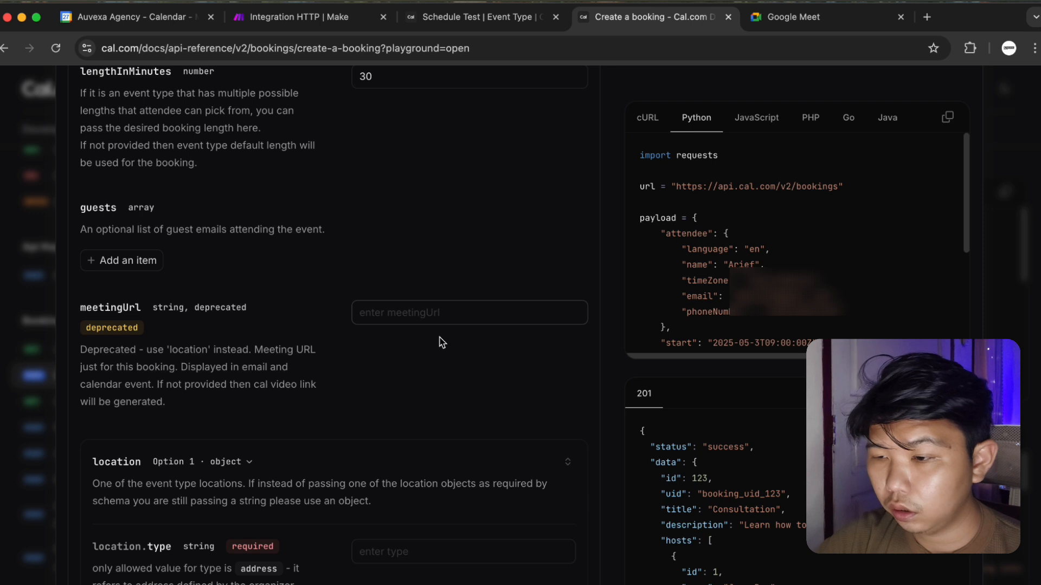
Paste the Google Meet link into the playground's meetingUrl field.
key("super+v")
scroll(444, 431, "down", 2)
scroll(443, 431, "down", 5)
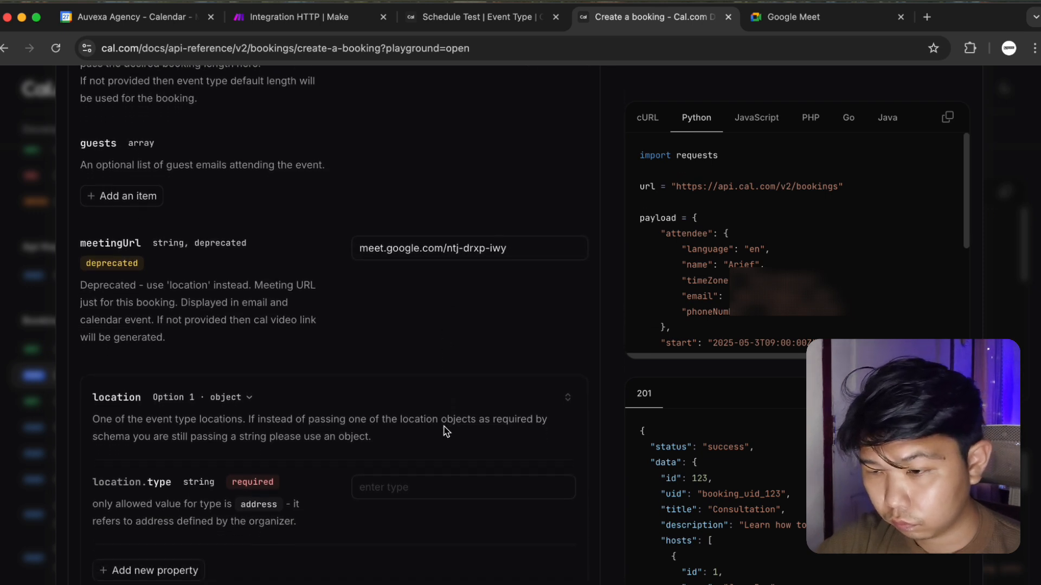
scroll(442, 389, "down", 8)
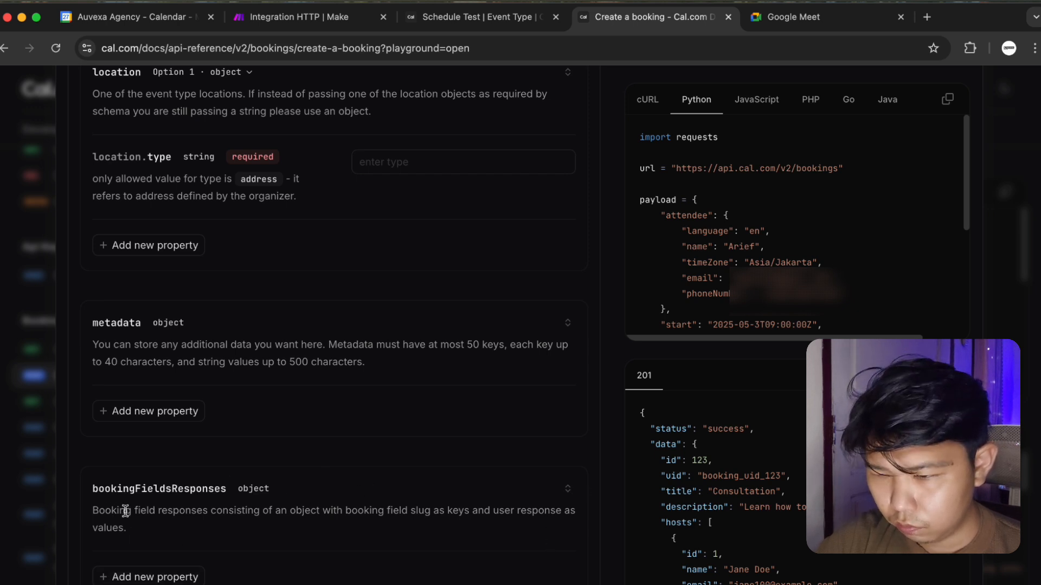
Add a Name property under bookingFieldsResponses, then view Schedule Test's booking questions.
left_click(106, 576)
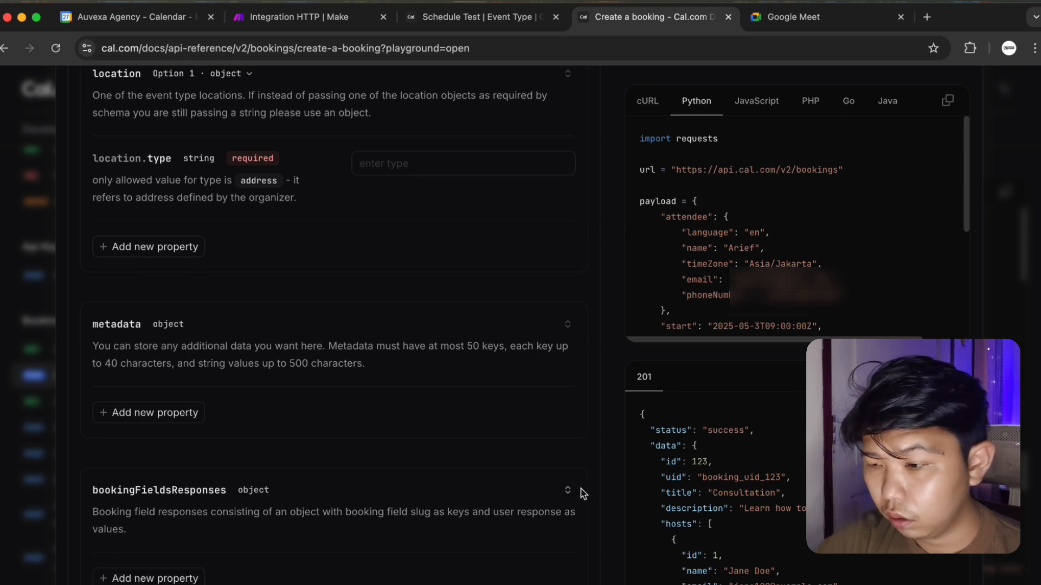
scroll(576, 491, "up", 1)
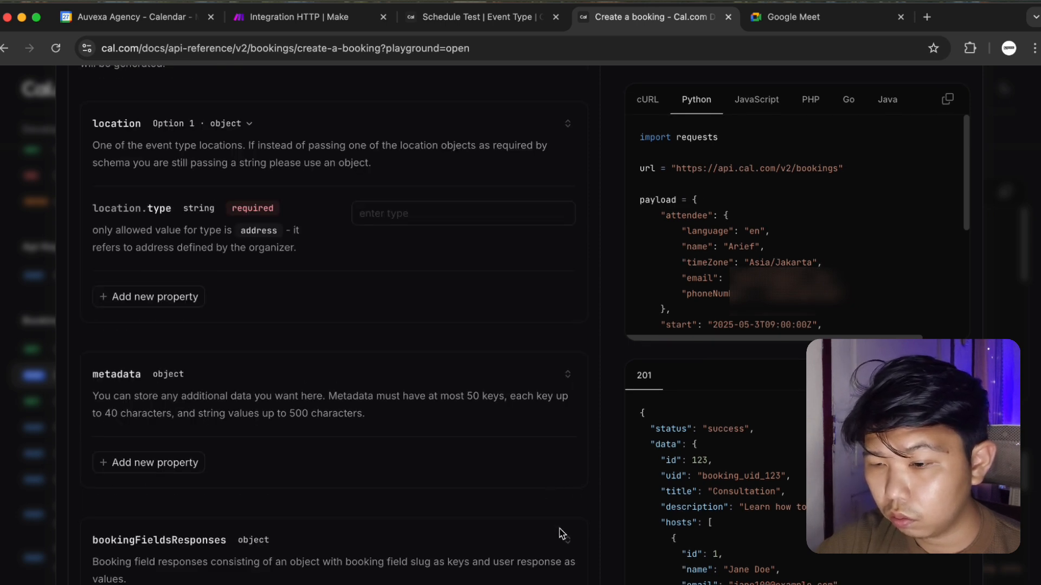
scroll(569, 547, "down", 1)
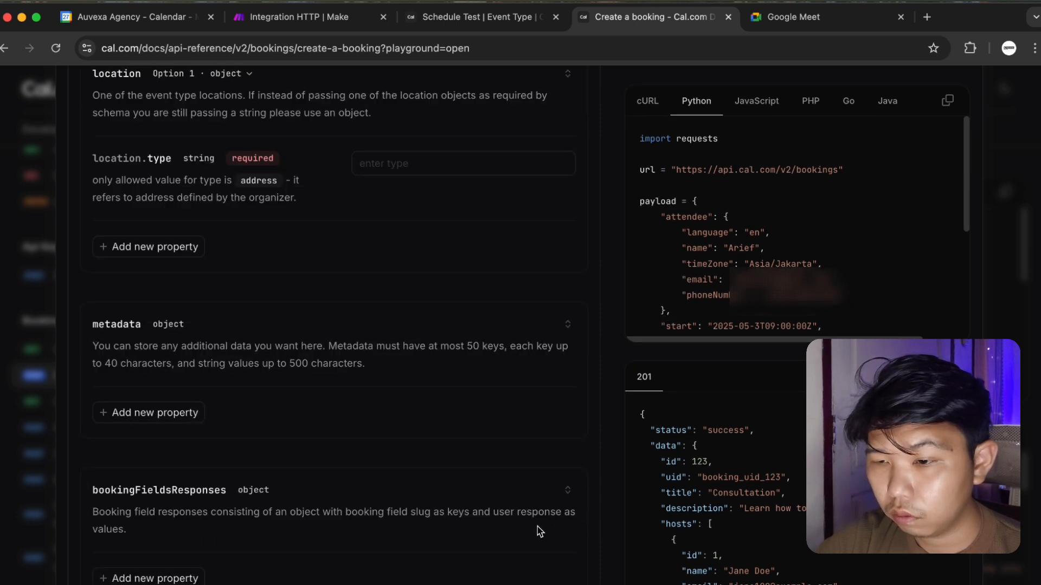
left_click(128, 574)
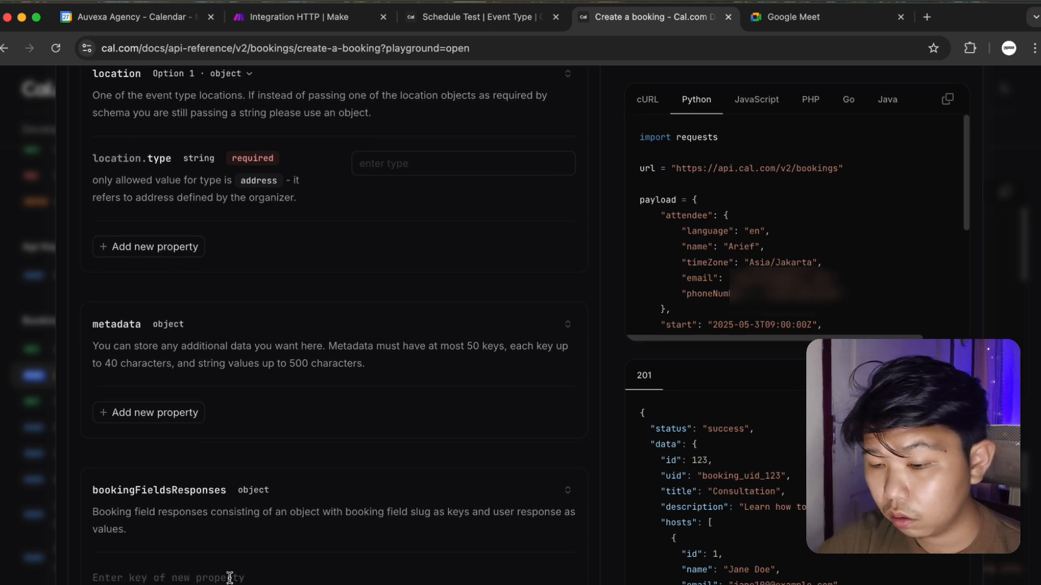
type("Name")
key("Return")
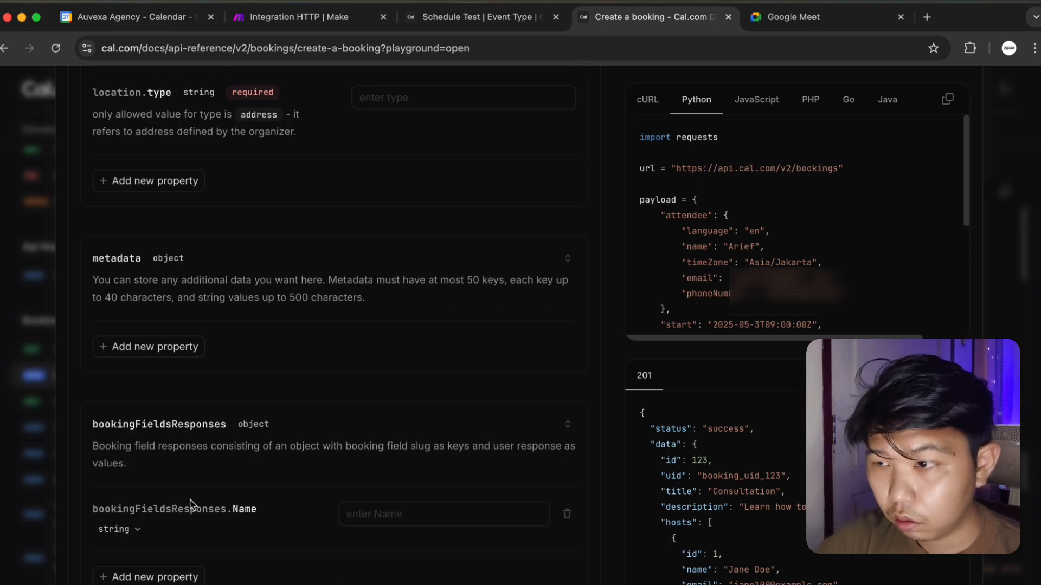
left_click(477, 22)
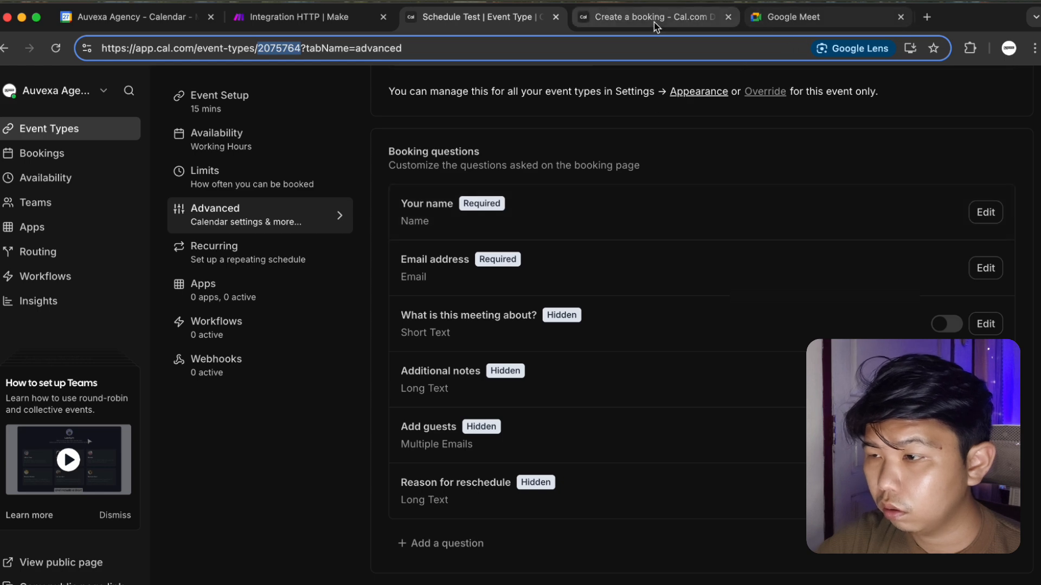
Go back to the event type's booking questions and inspect the name and email field types.
left_click(672, 24)
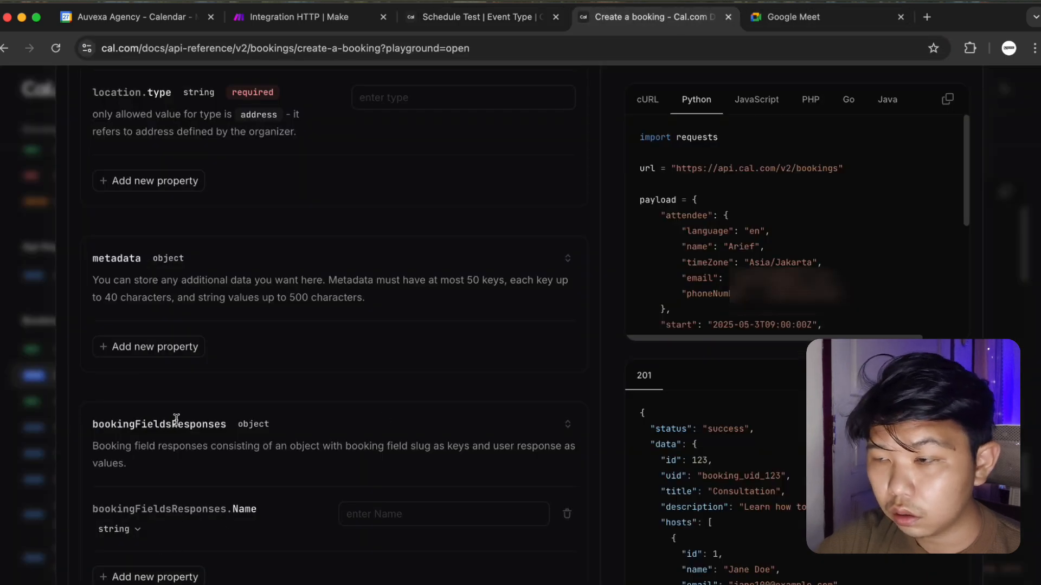
left_click(488, 27)
scroll(447, 244, "up", 1)
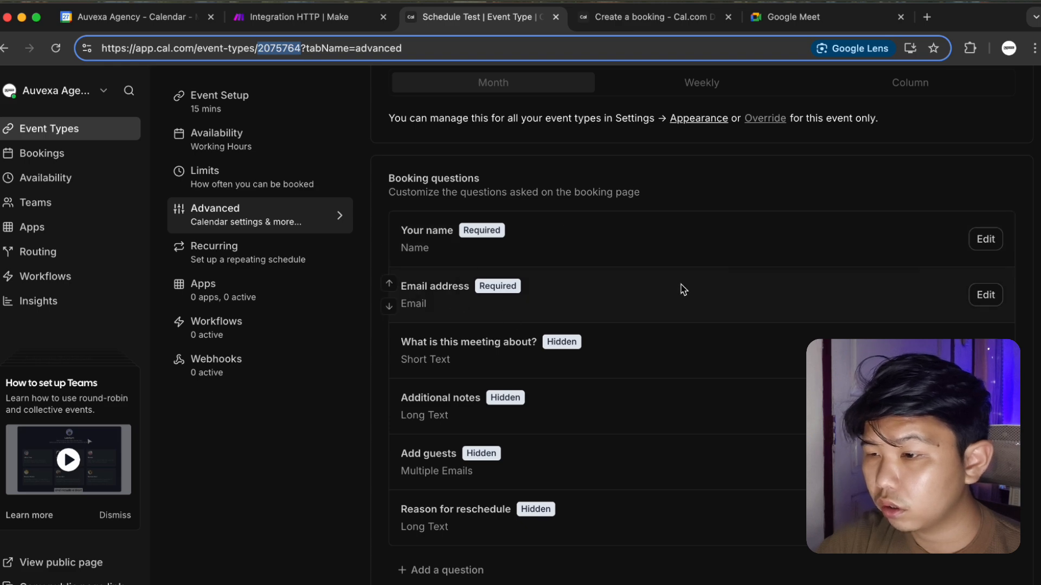
left_click_drag(433, 251, 404, 255)
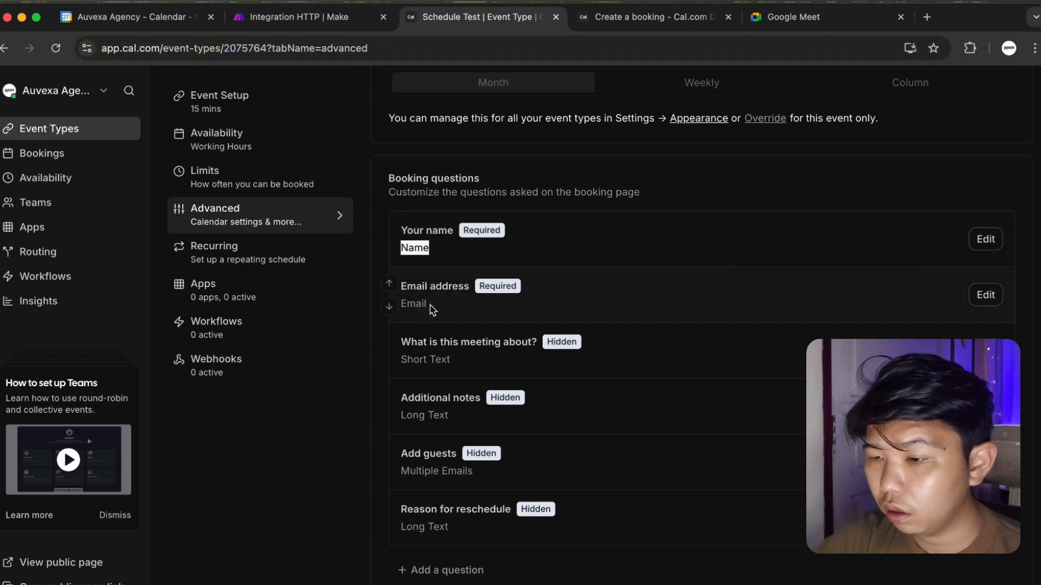
left_click_drag(431, 306, 410, 304)
Open the Your name and Email address questions to read their identifiers, then return to the playground.
left_click(985, 239)
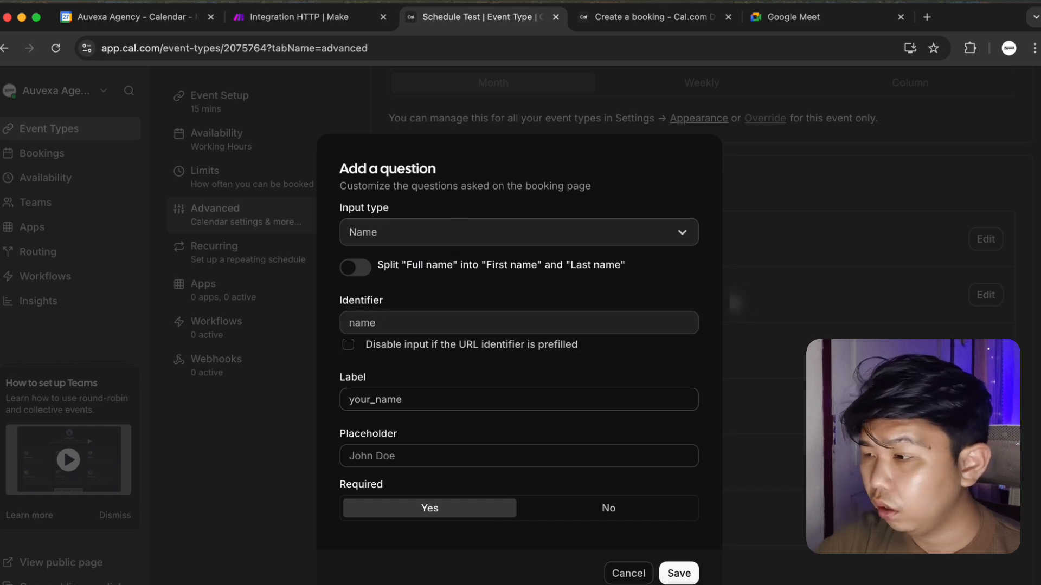
left_click(868, 319)
left_click(986, 295)
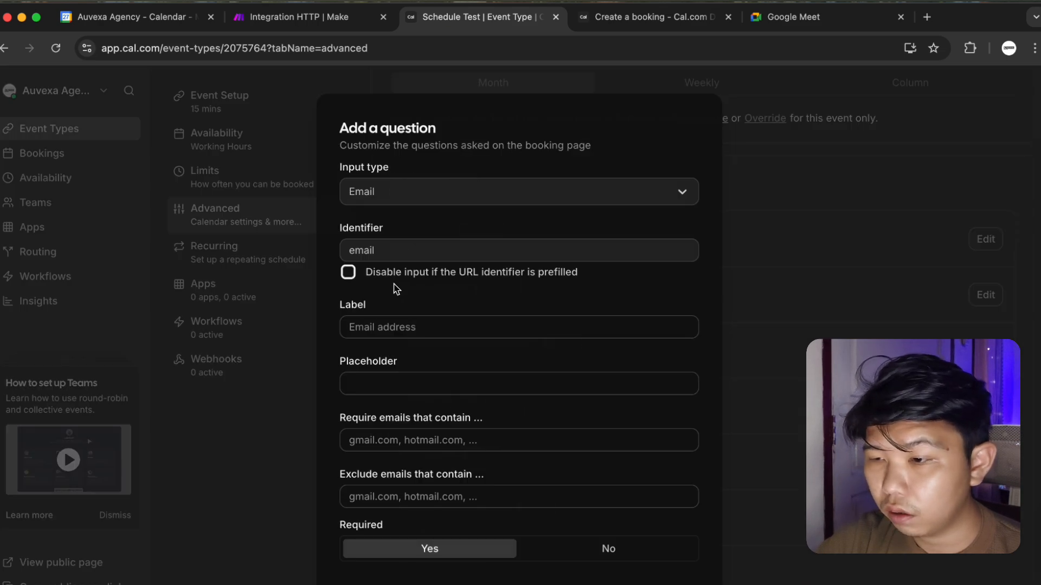
left_click(848, 280)
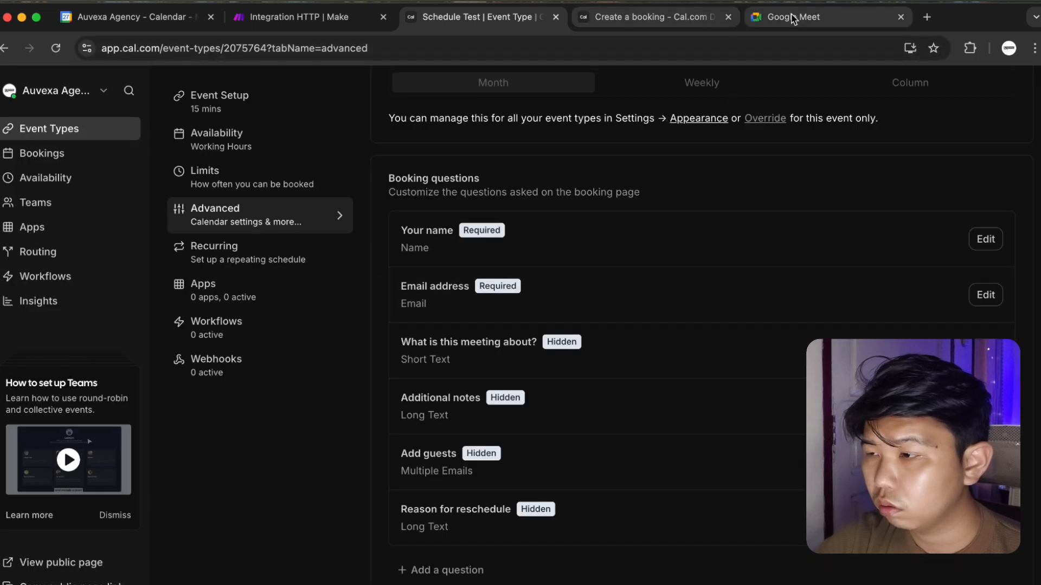
left_click(679, 24)
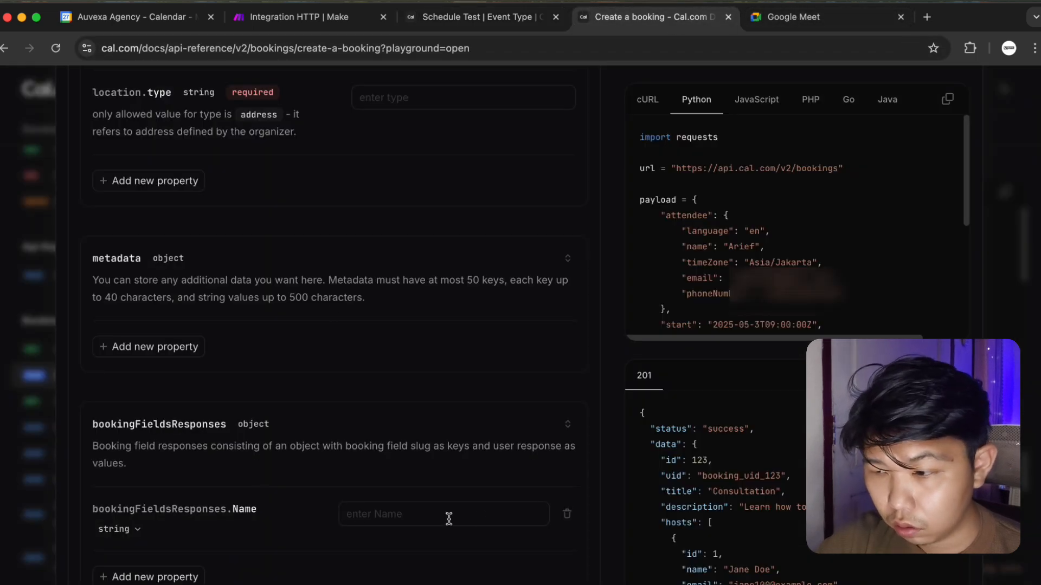
Replace the Name property in bookingFieldsResponses with new name and email keys.
left_click(567, 513)
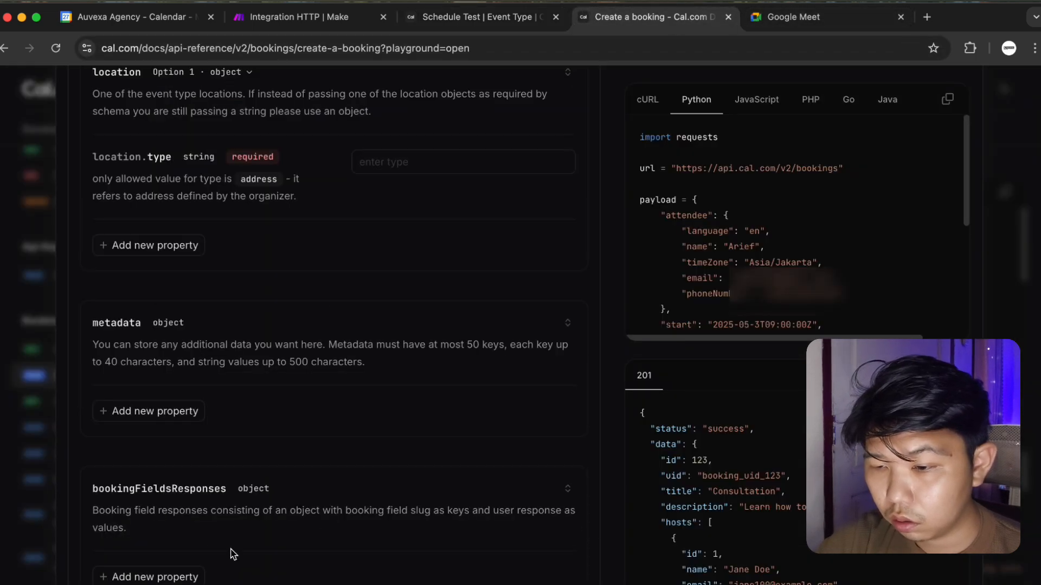
left_click(141, 574)
type("name")
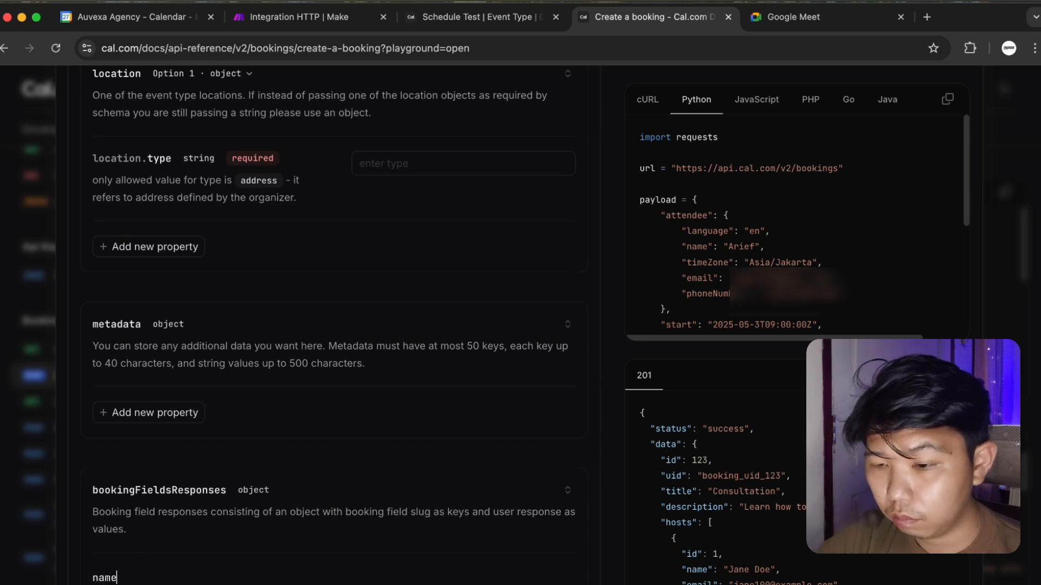
key("Return")
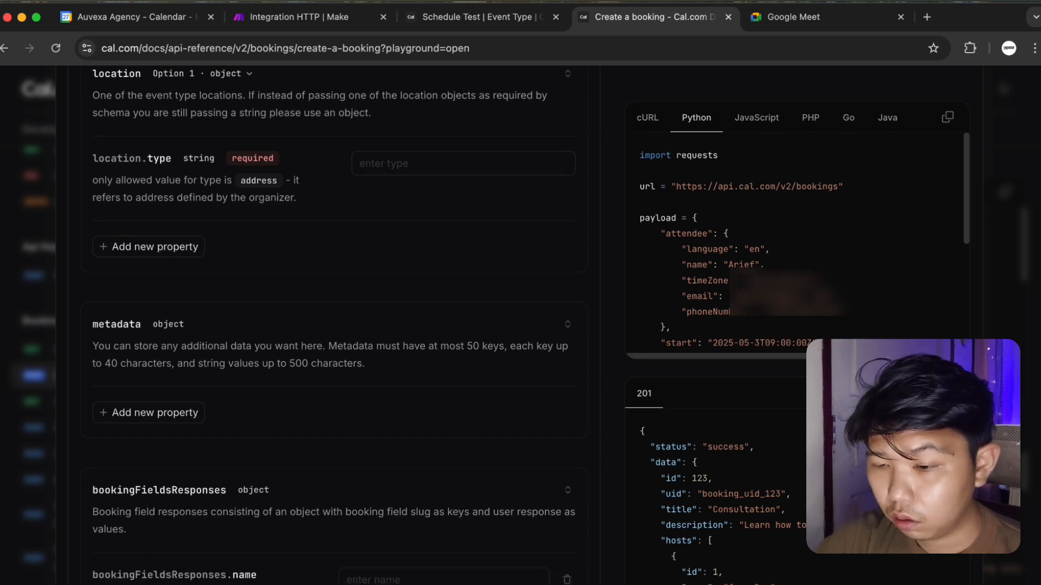
scroll(333, 325, "down", 2)
type("email")
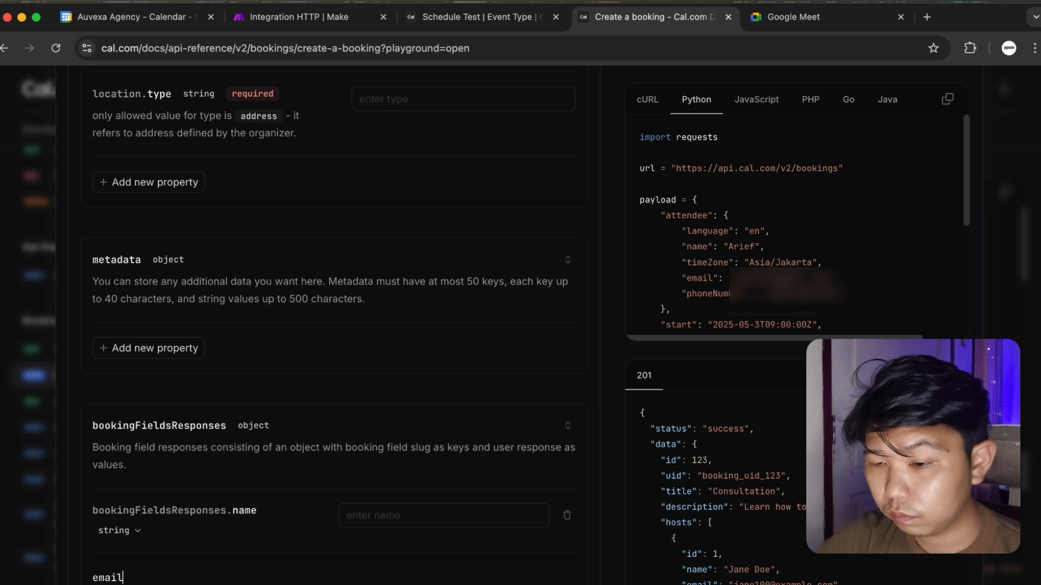
key("Return")
Enter the attendee's full name and e-mail address as the name and email responses.
left_click(395, 506)
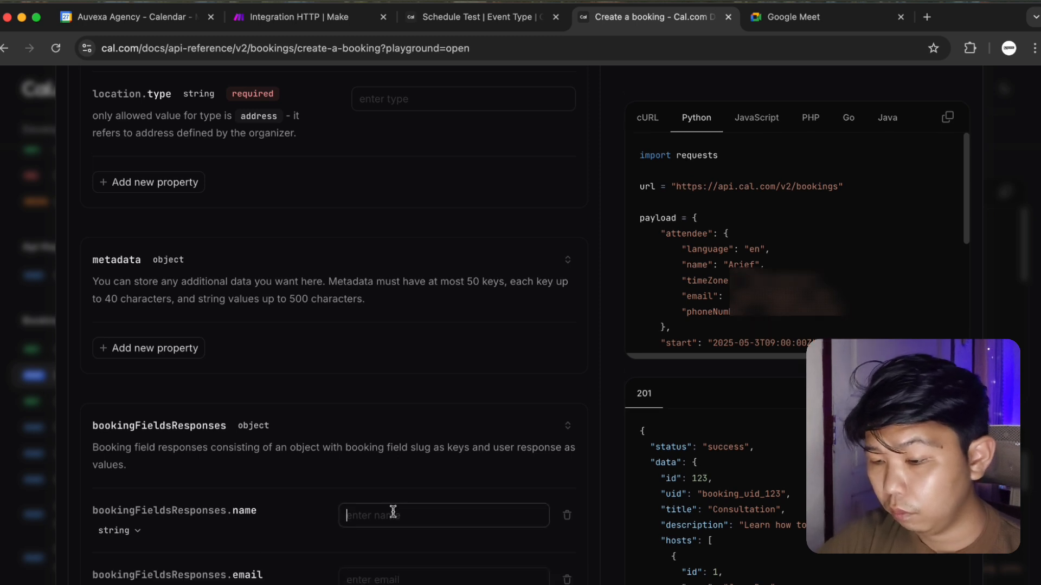
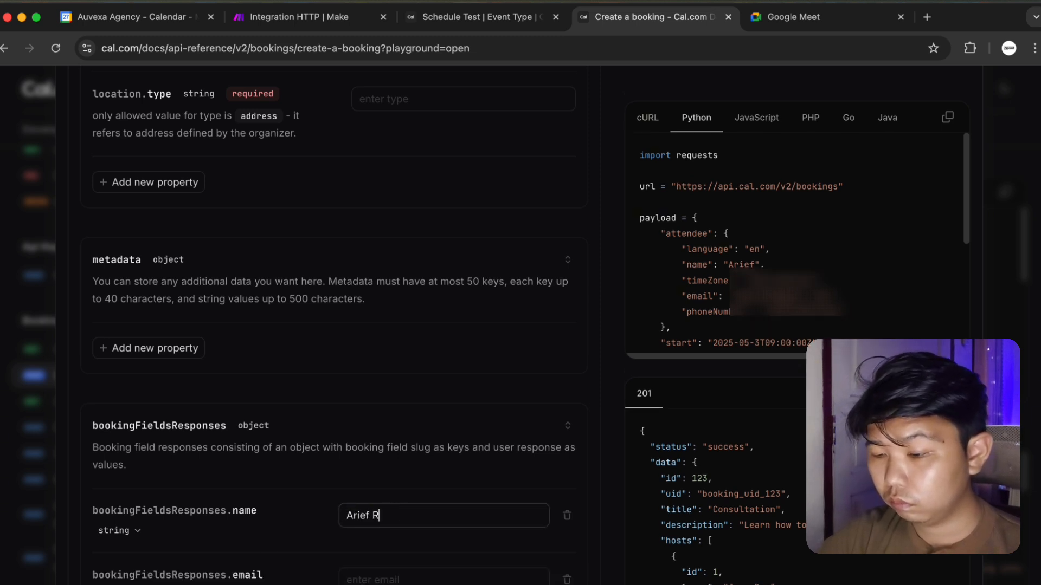
left_click(387, 578)
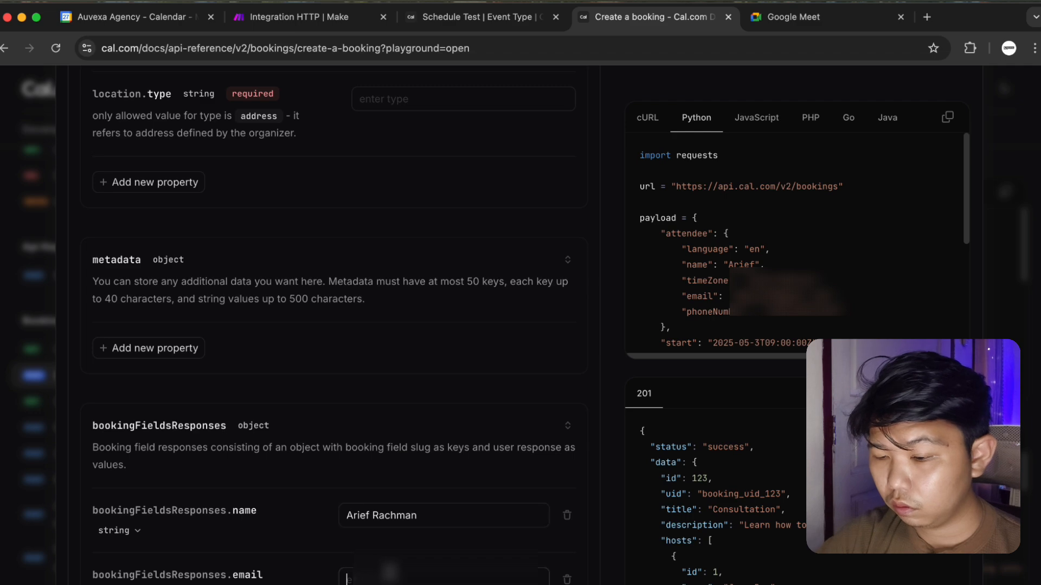
type("ia")
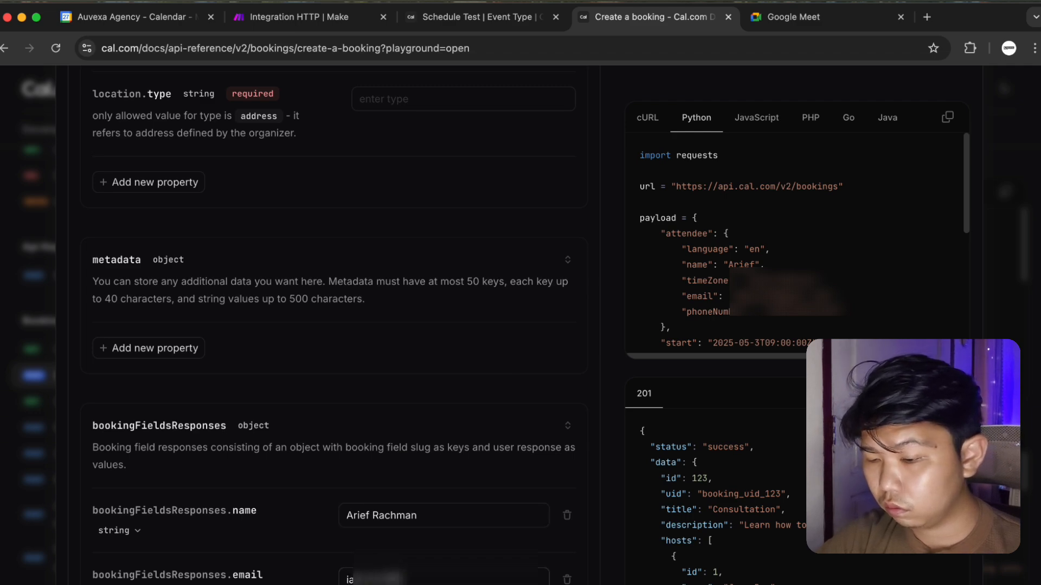
Set location.type to google meet and scroll back to the top of the sample.
scroll(390, 310, "down", 2)
scroll(390, 310, "up", 3)
scroll(393, 309, "up", 8)
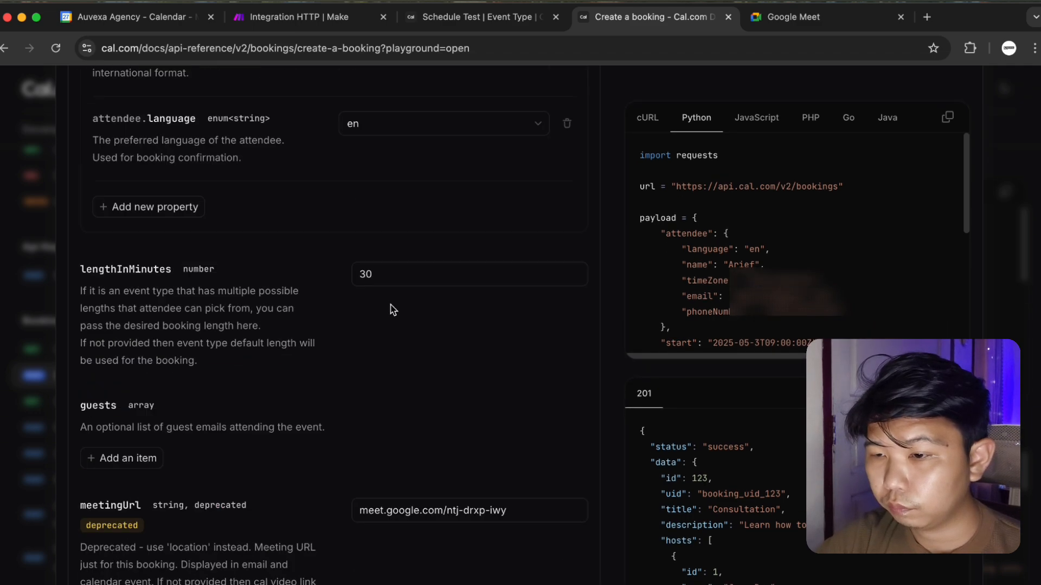
scroll(393, 309, "down", 4)
scroll(393, 310, "down", 6)
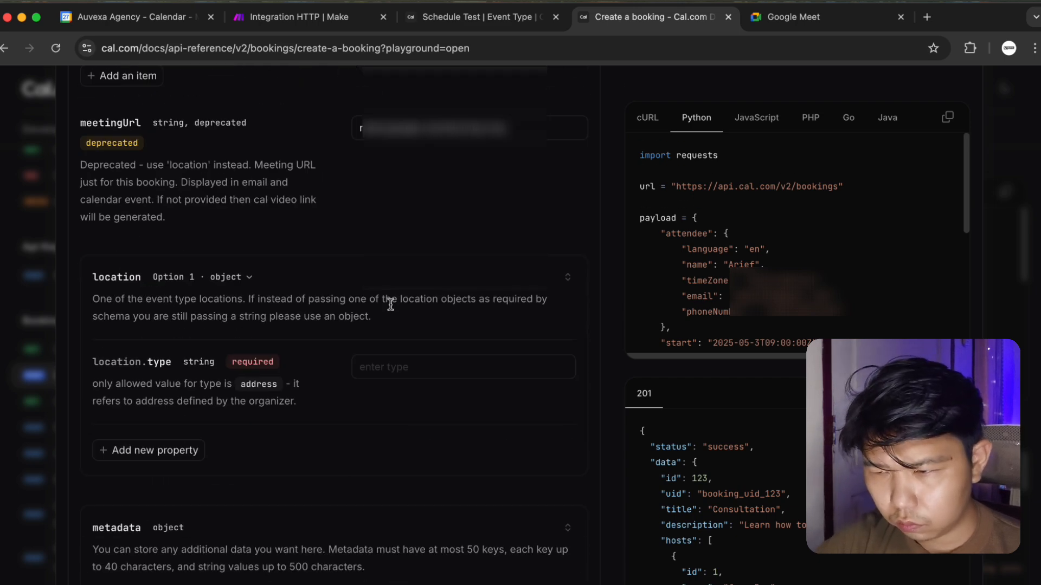
left_click(403, 369)
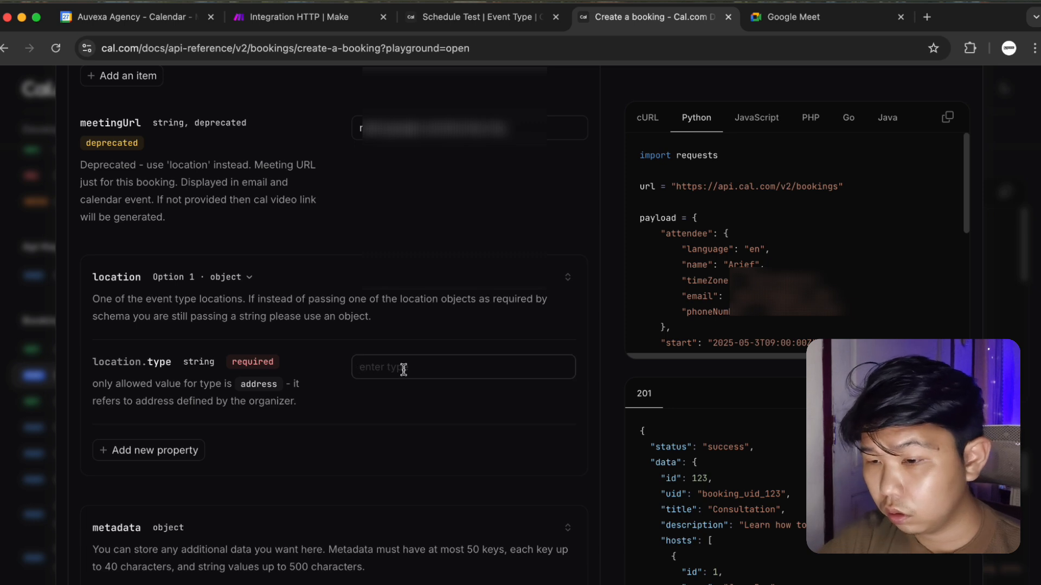
type("g")
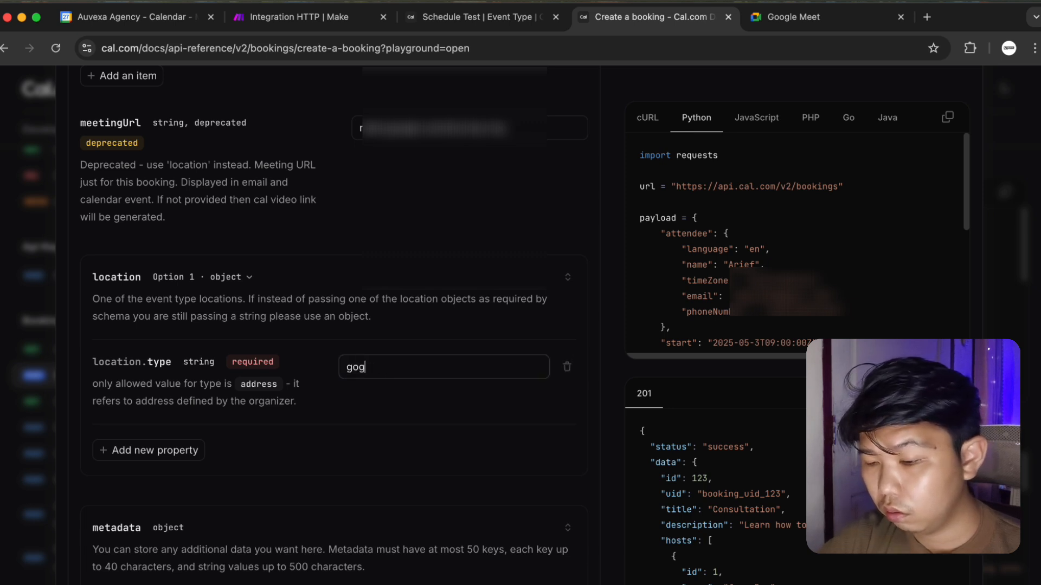
type("oogle meet")
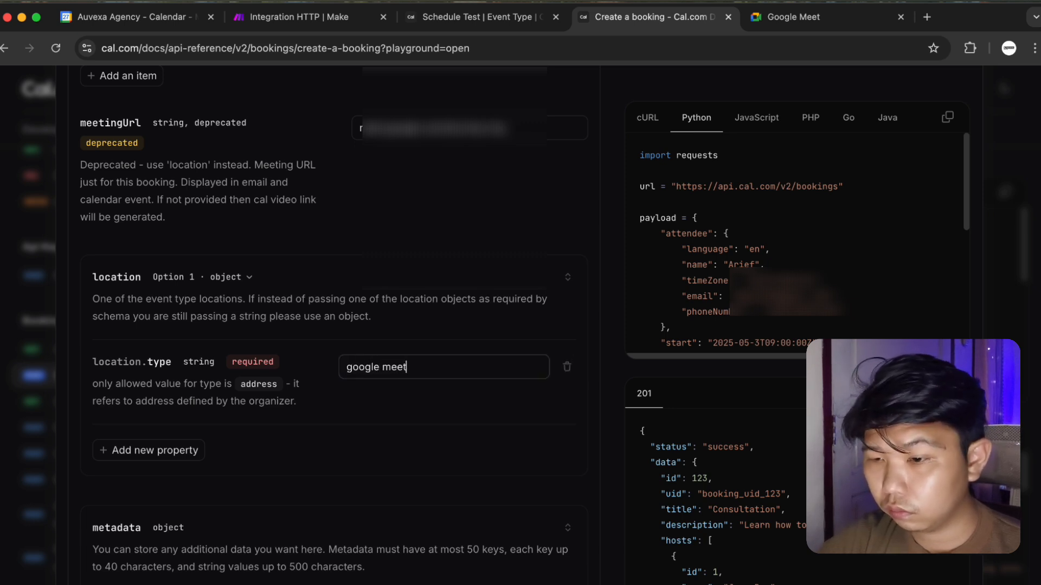
scroll(488, 257, "up", 10)
scroll(488, 258, "up", 5)
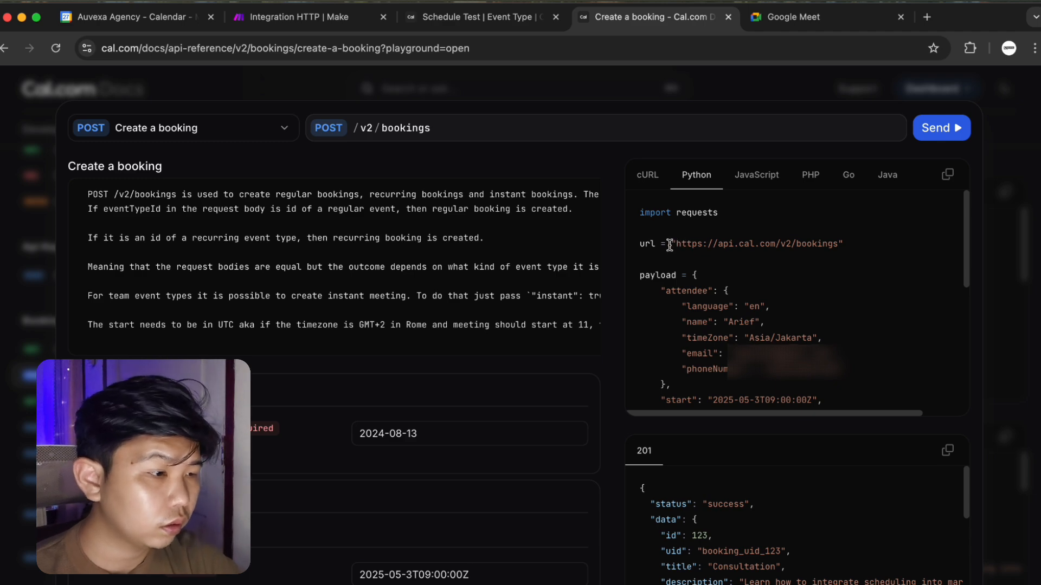
Add an HTTP header cal-api-version with value 2024-08-13, copied from the Cal.com docs sample.
left_click(293, 17)
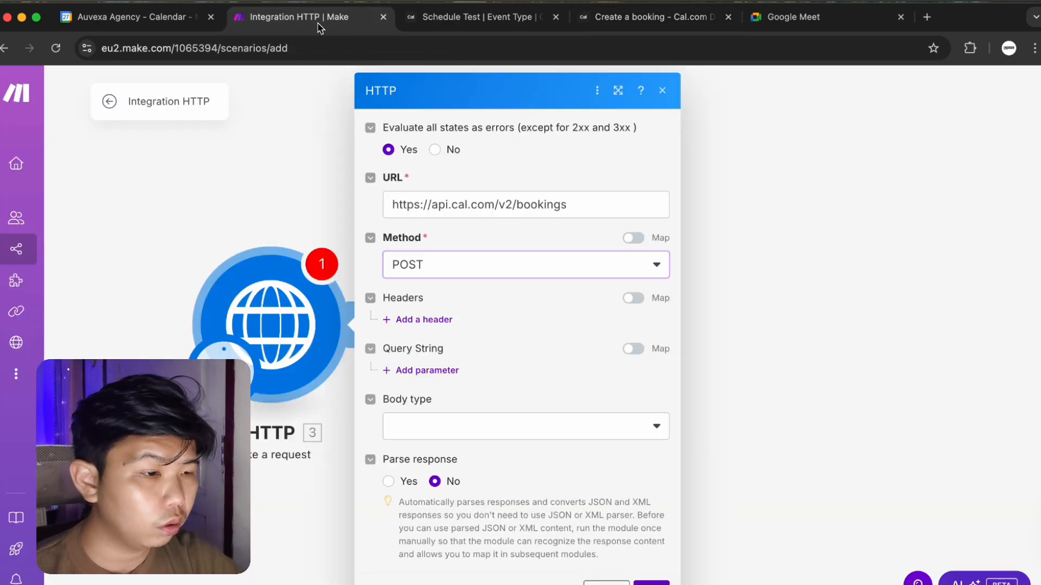
left_click(714, 22)
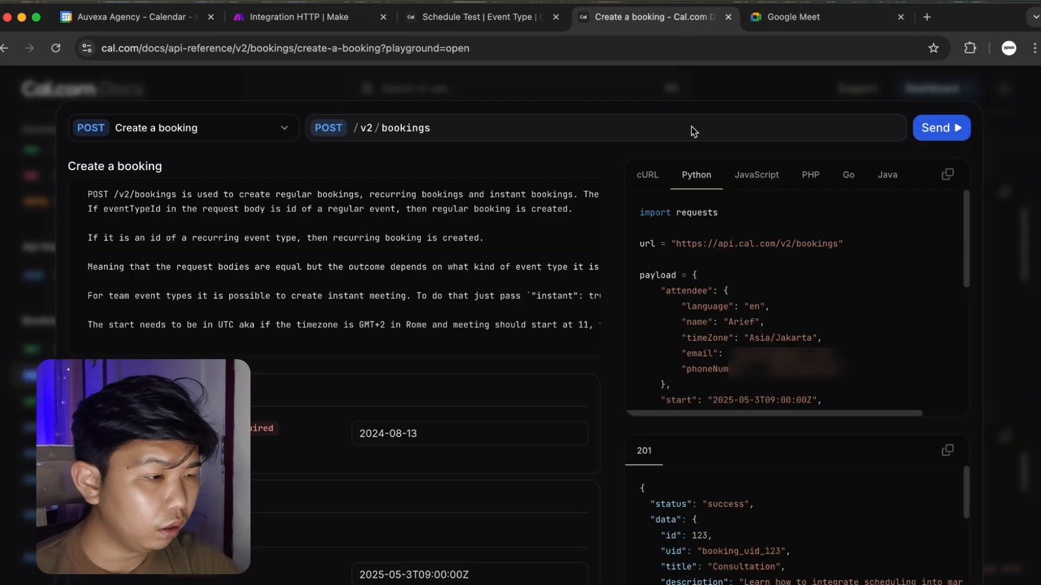
scroll(751, 324, "down", 5)
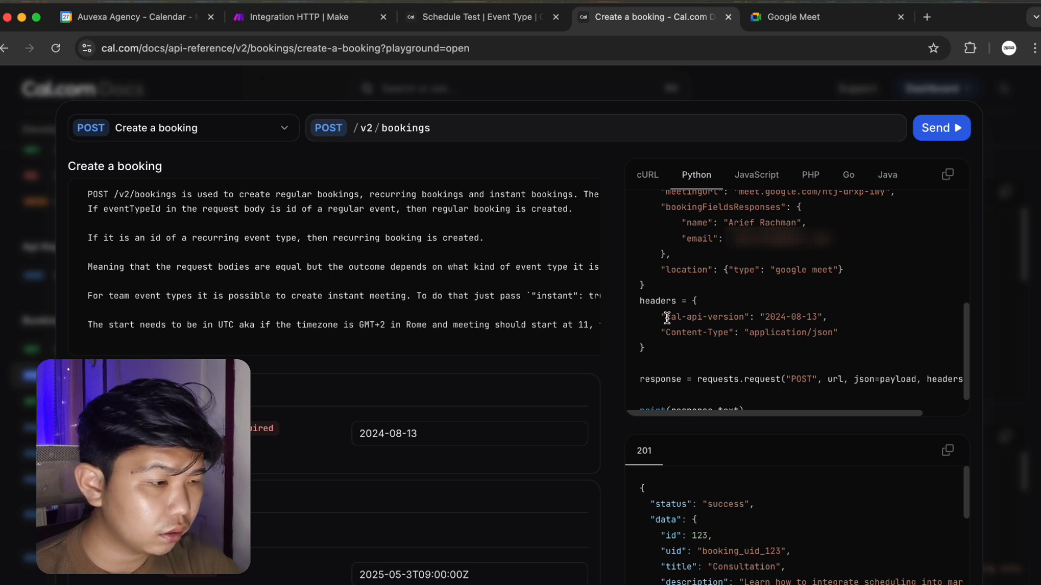
left_click_drag(666, 318, 741, 318)
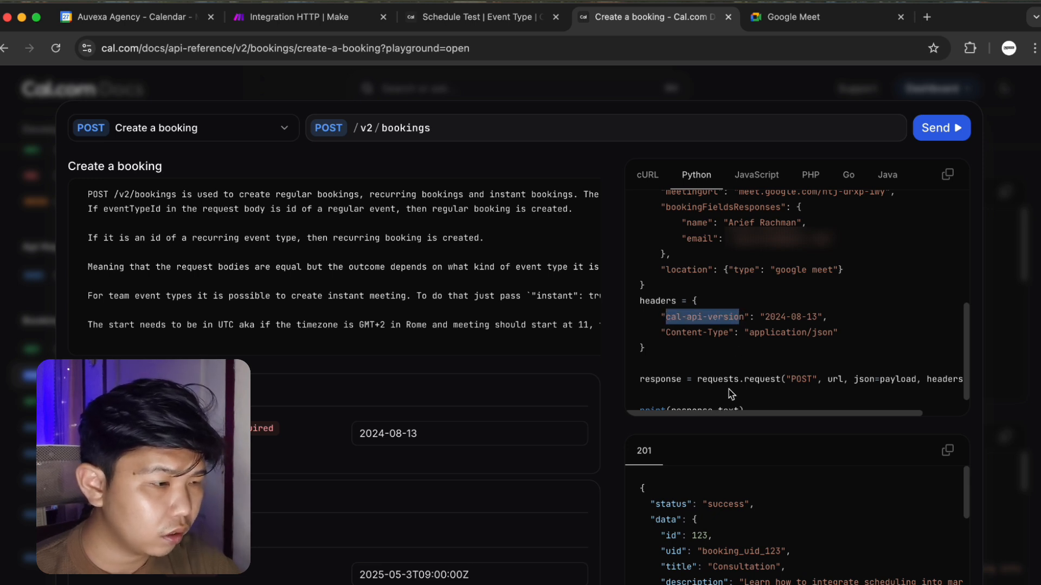
left_click(752, 327)
left_click_drag(745, 318, 665, 314)
key("super+c")
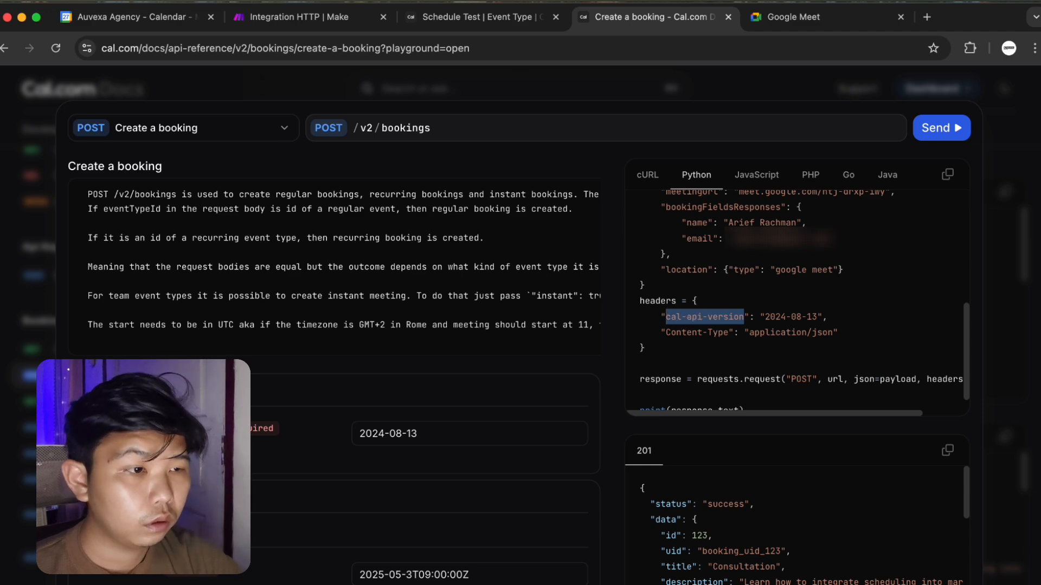
left_click(302, 19)
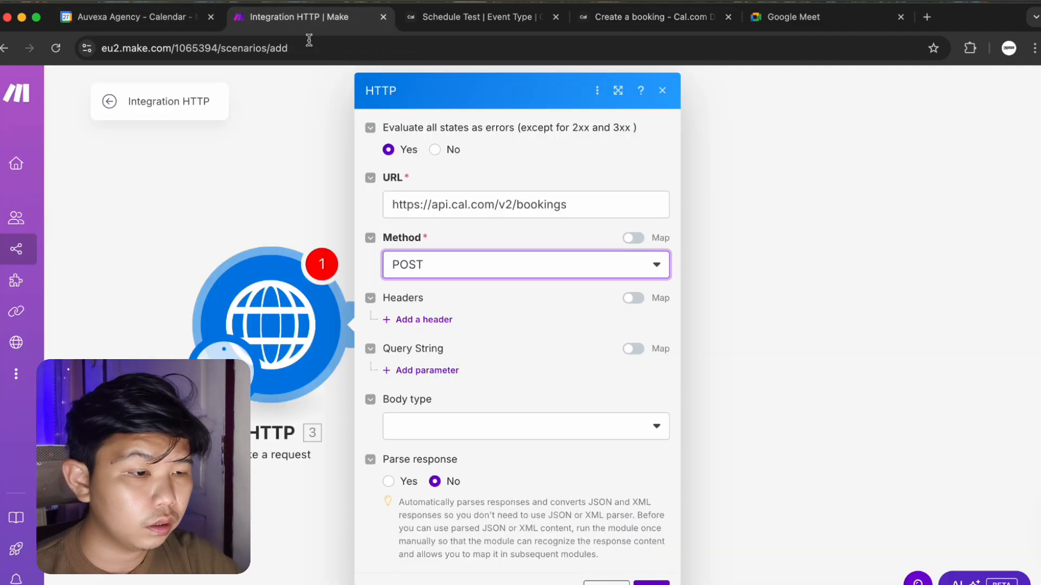
left_click(400, 319)
left_click(441, 367)
key("super+v")
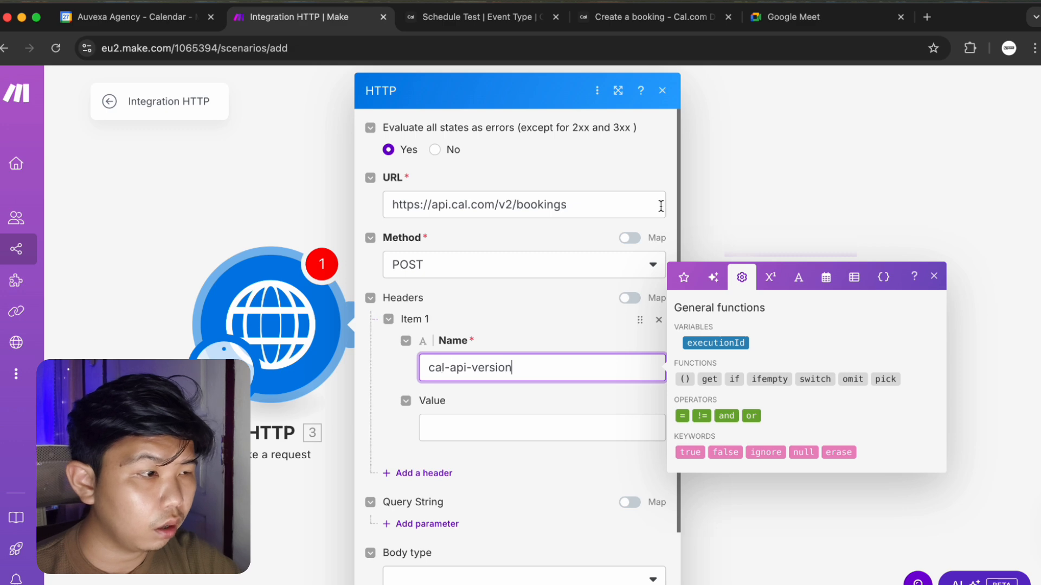
left_click(672, 17)
left_click(817, 318)
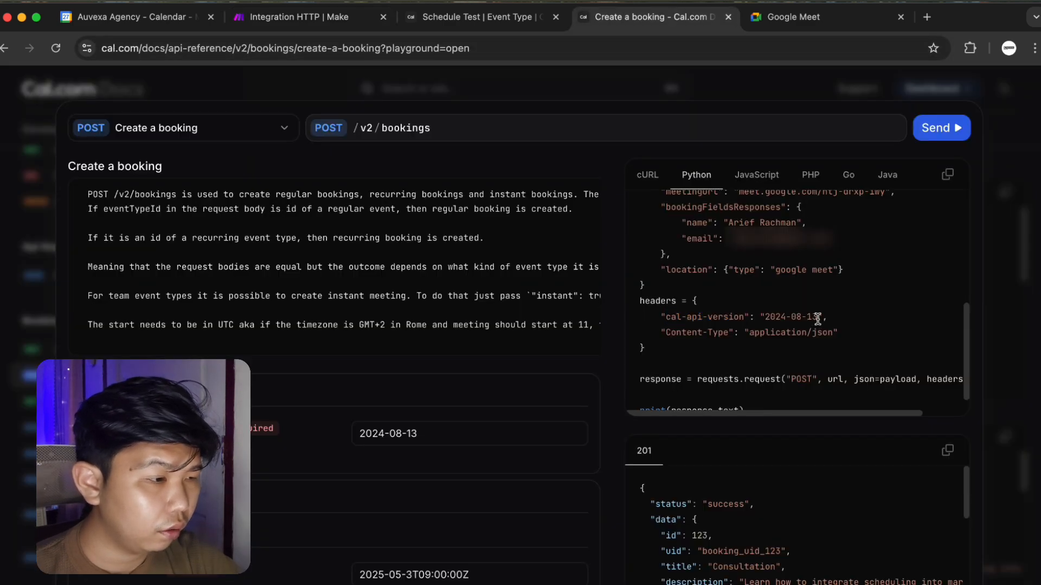
left_click_drag(817, 316, 771, 317)
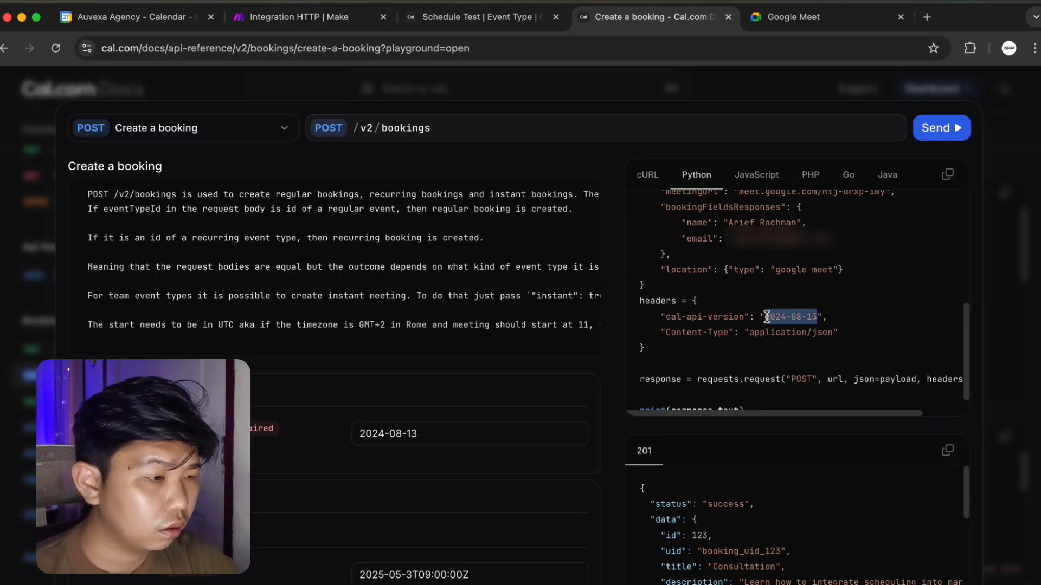
left_click(347, 17)
left_click(553, 425)
type("2024-08-13")
Add a second header Content-Type with value application/json, copied from the docs.
left_click(424, 473)
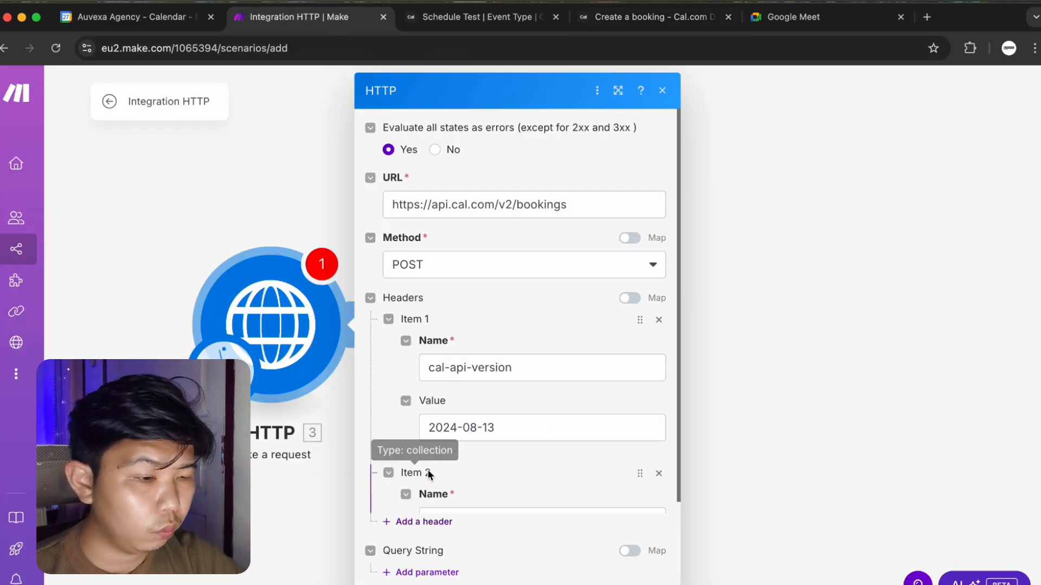
left_click(457, 516)
left_click(648, 17)
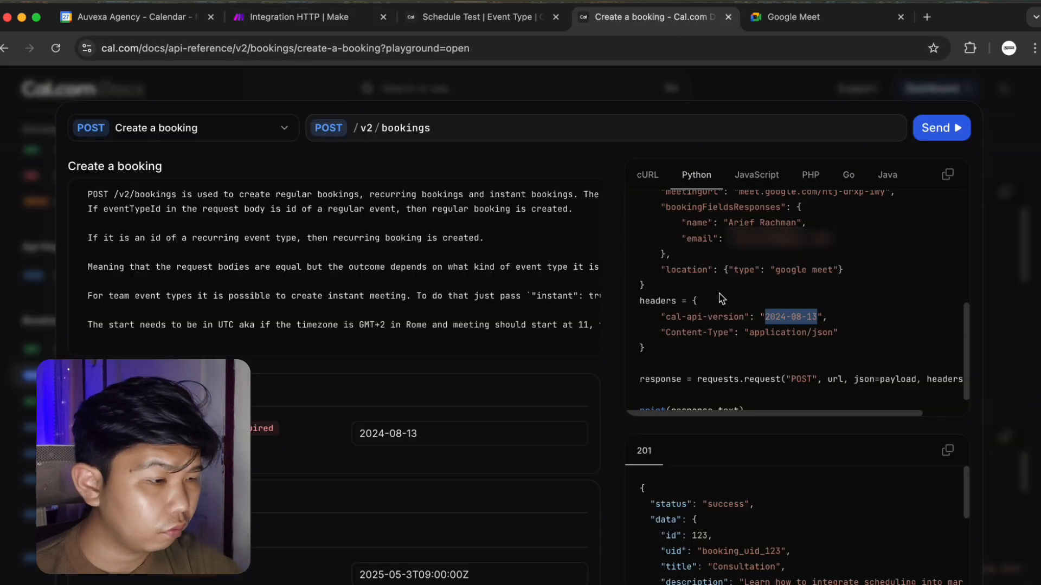
left_click_drag(666, 333, 725, 331)
left_click(731, 374)
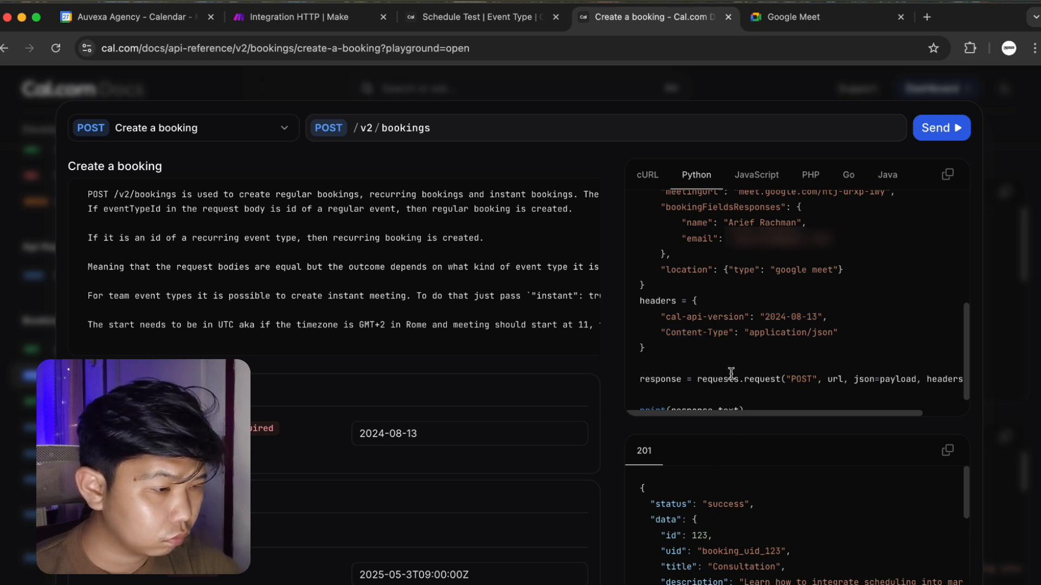
left_click_drag(728, 335, 672, 335)
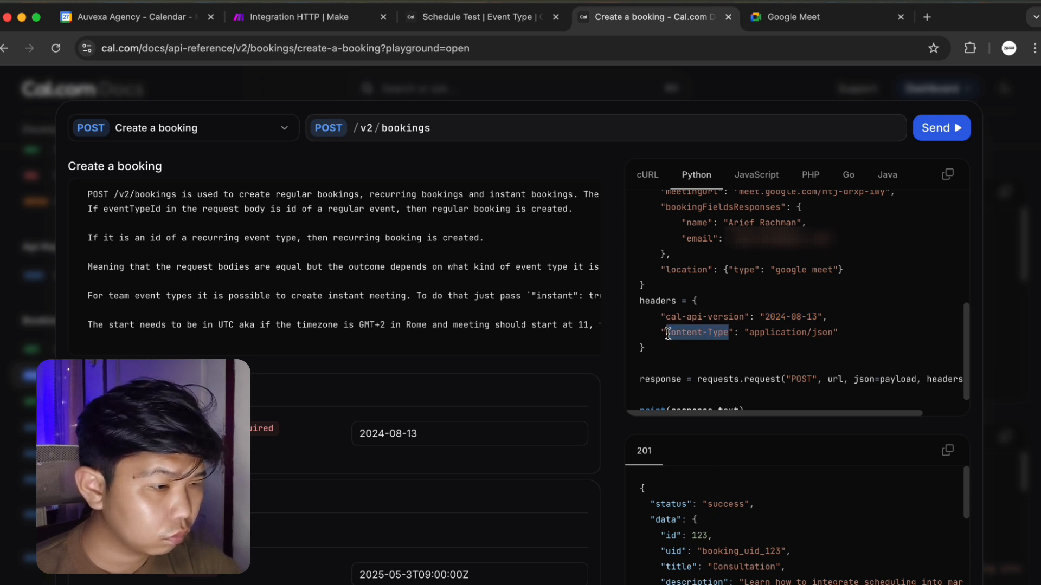
left_click(462, 25)
left_click(295, 17)
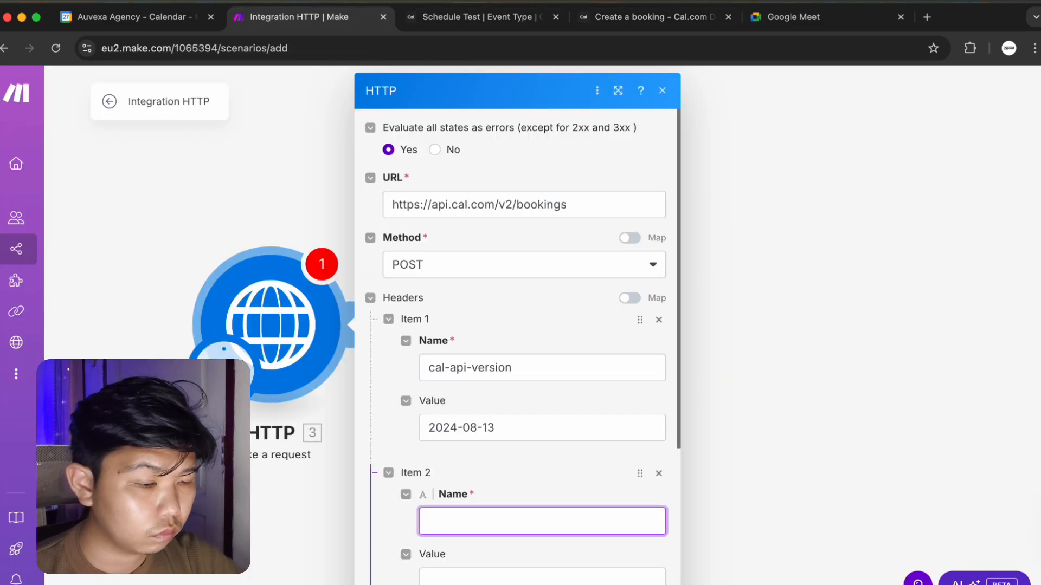
type("Content-Type")
left_click(507, 576)
left_click(651, 17)
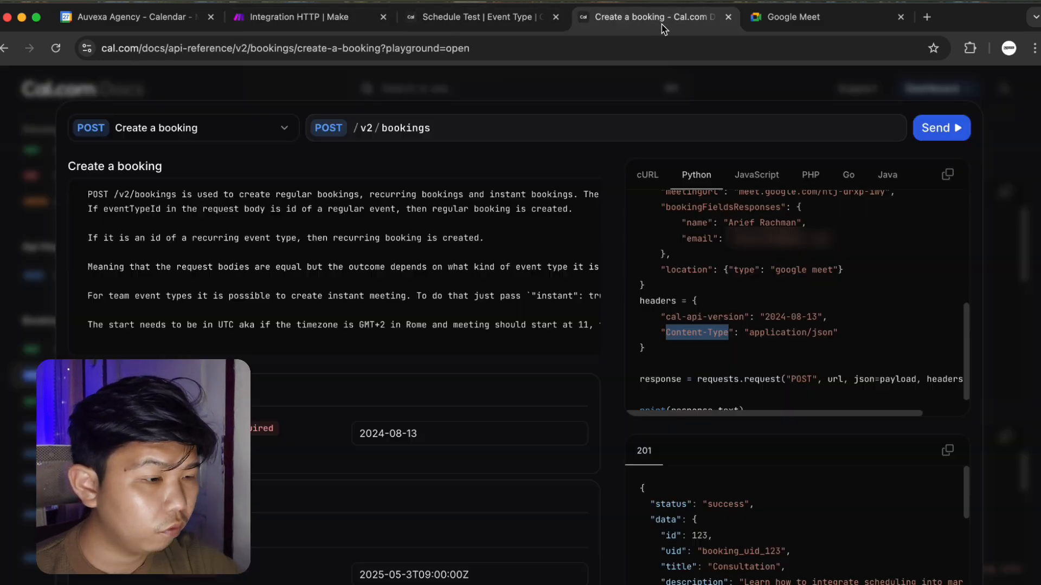
left_click_drag(750, 333, 832, 332)
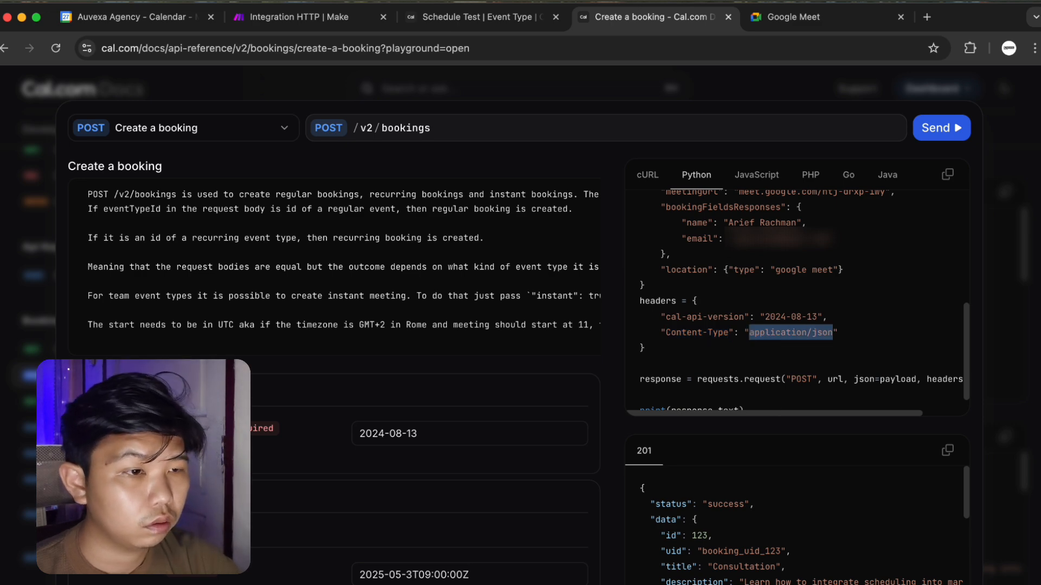
key("super+c")
left_click(332, 16)
key("super+v")
scroll(477, 441, "down", 5)
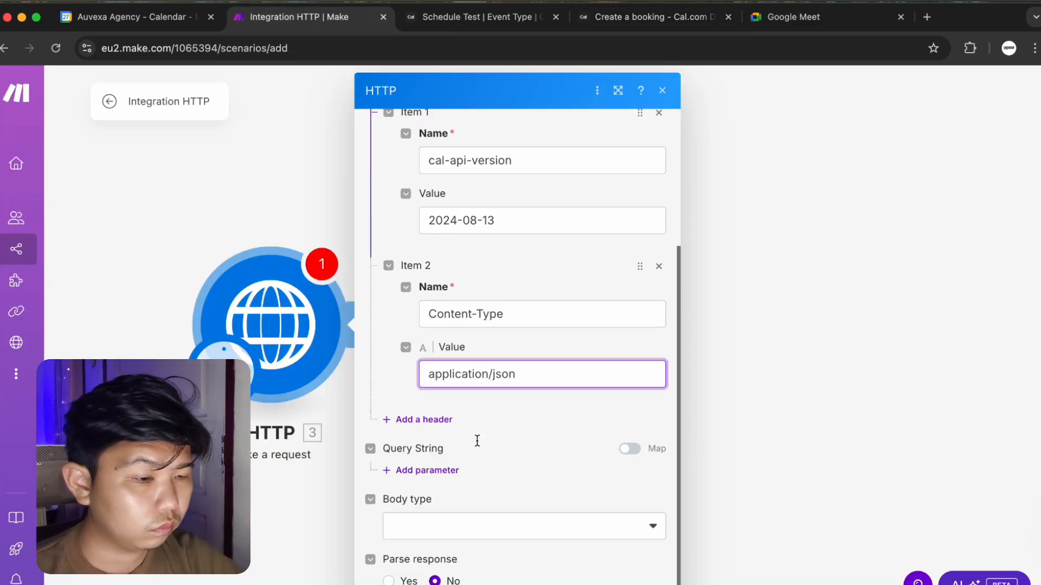
Set the request body type to Raw with JSON (application/json) content type.
left_click(426, 420)
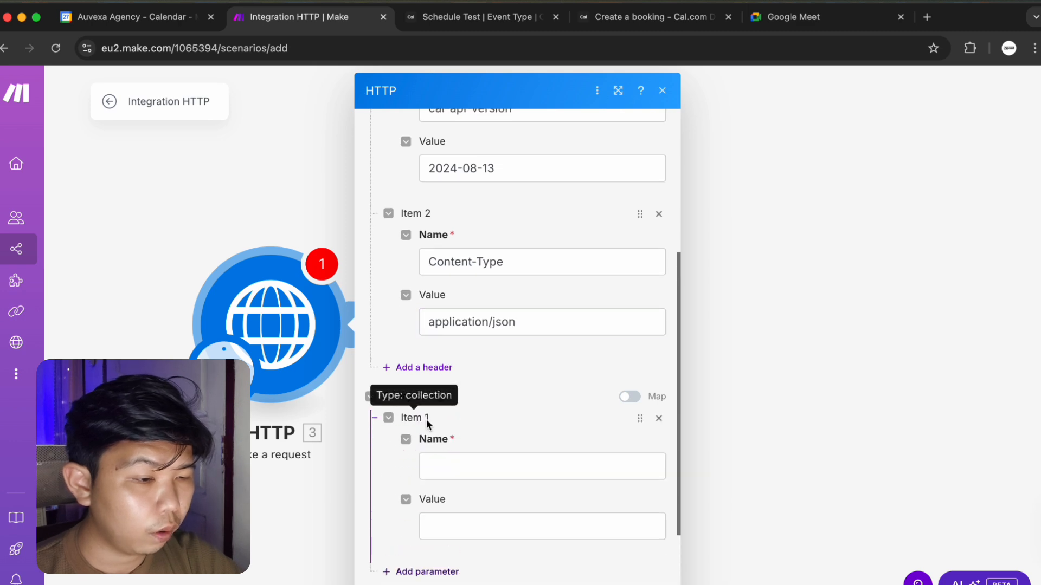
left_click(658, 419)
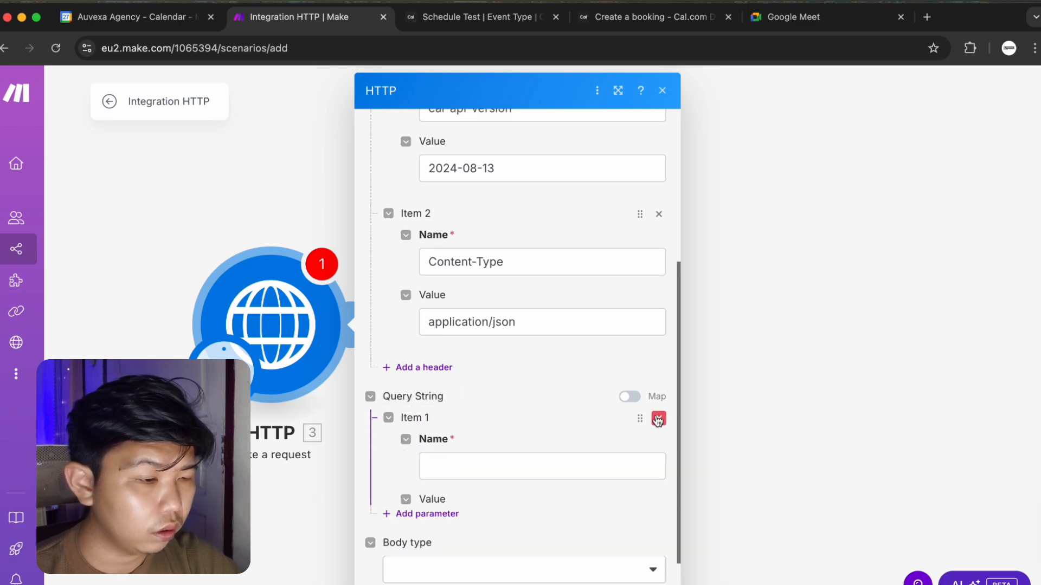
left_click(478, 479)
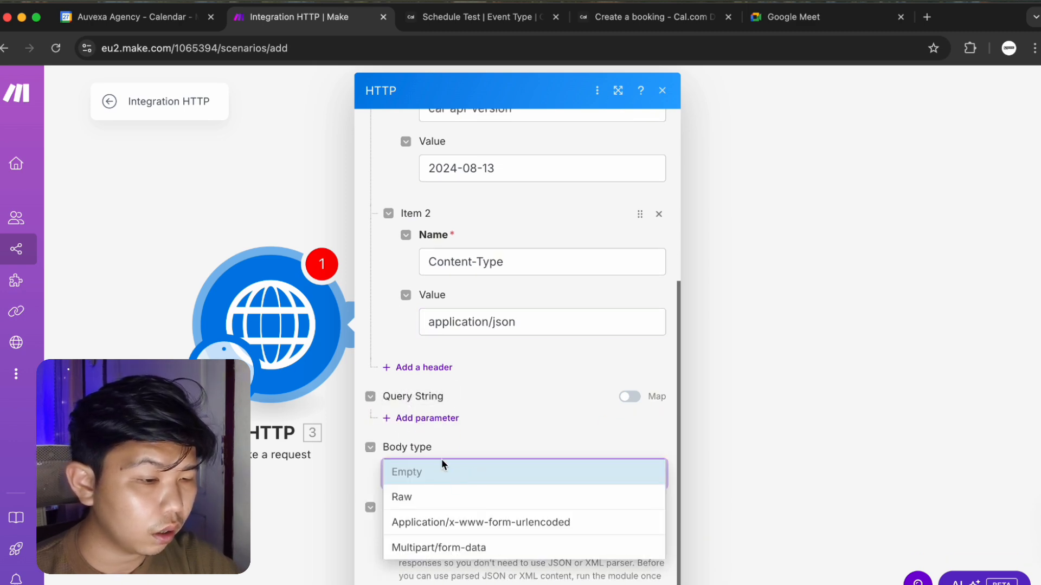
left_click(448, 505)
scroll(490, 390, "down", 3)
left_click(489, 395)
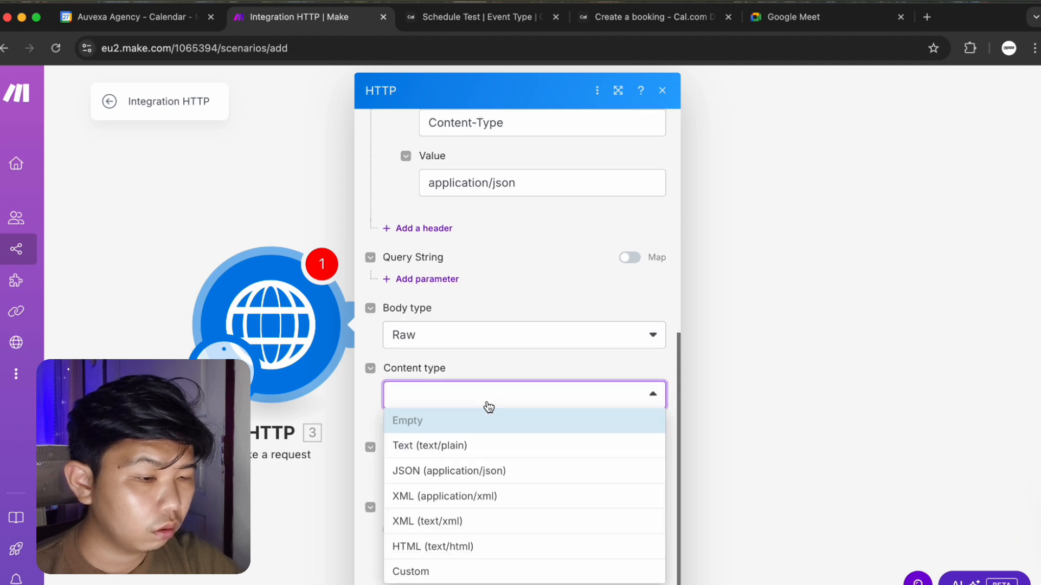
left_click(472, 471)
Paste the Cal.com booking payload into Request content and close the module settings.
left_click(471, 467)
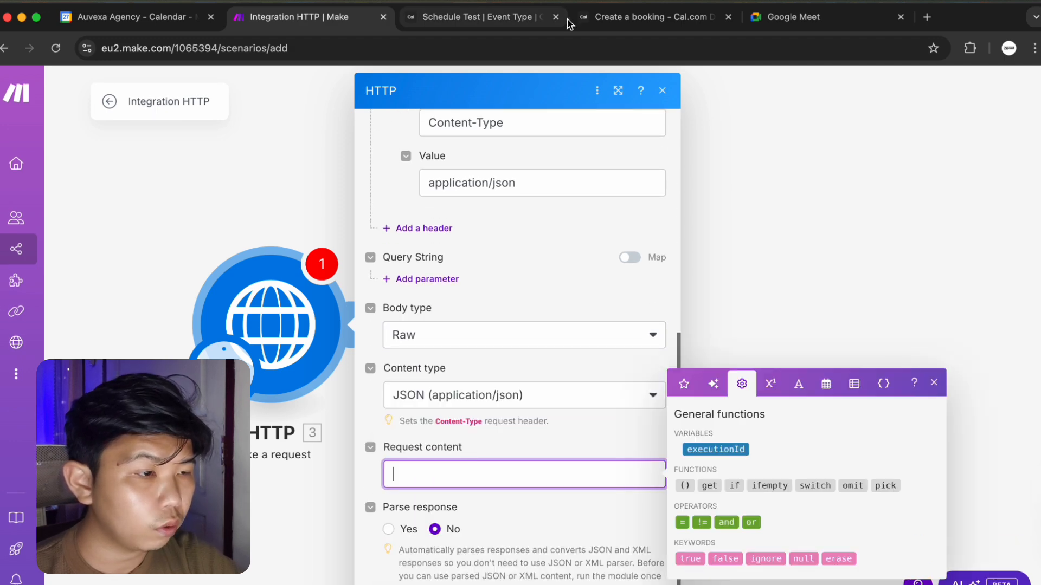
left_click(629, 17)
scroll(769, 264, "up", 1)
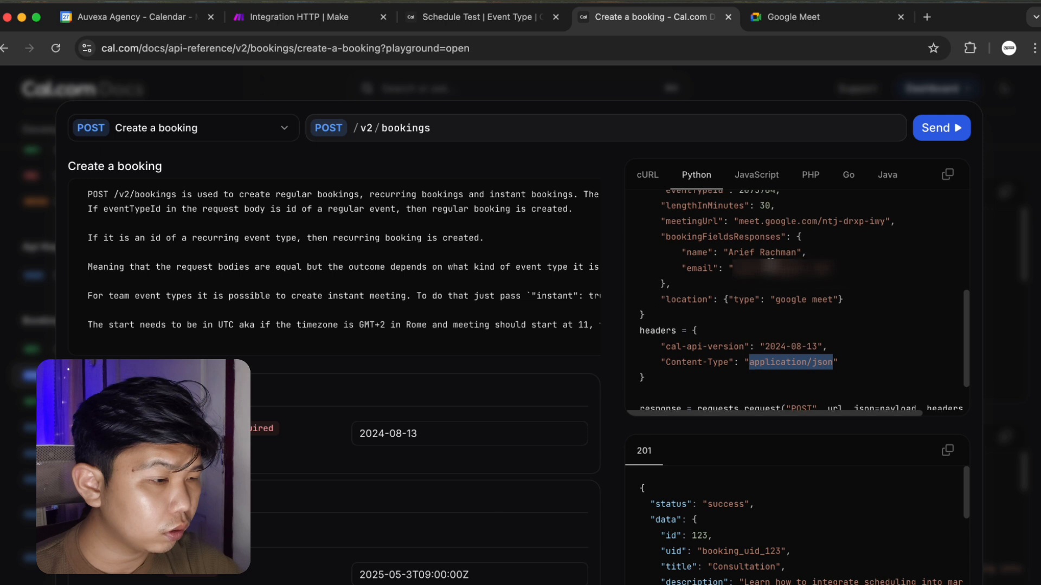
scroll(770, 265, "up", 8)
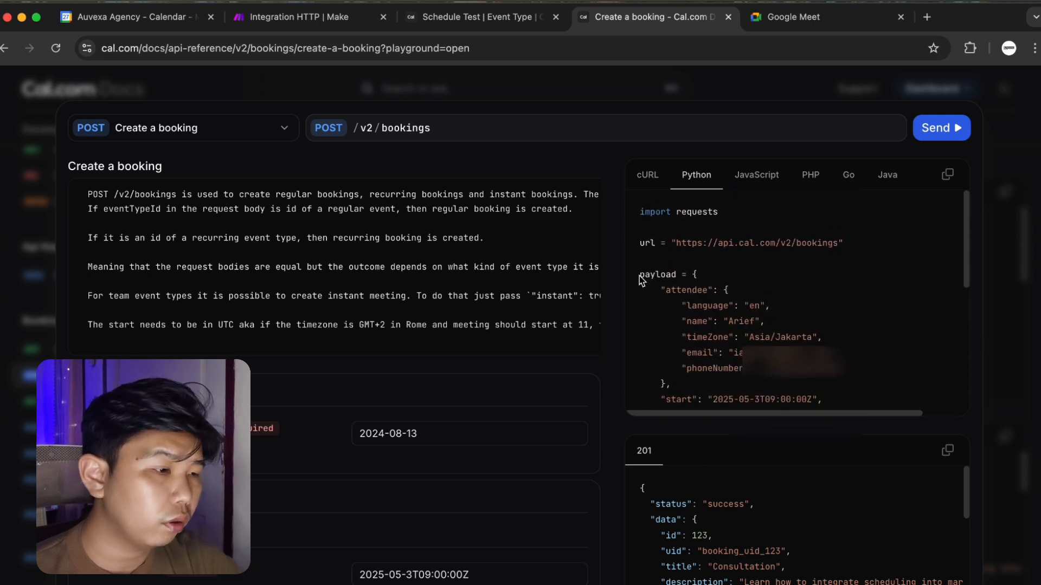
left_click_drag(639, 276, 703, 326)
left_click(694, 274)
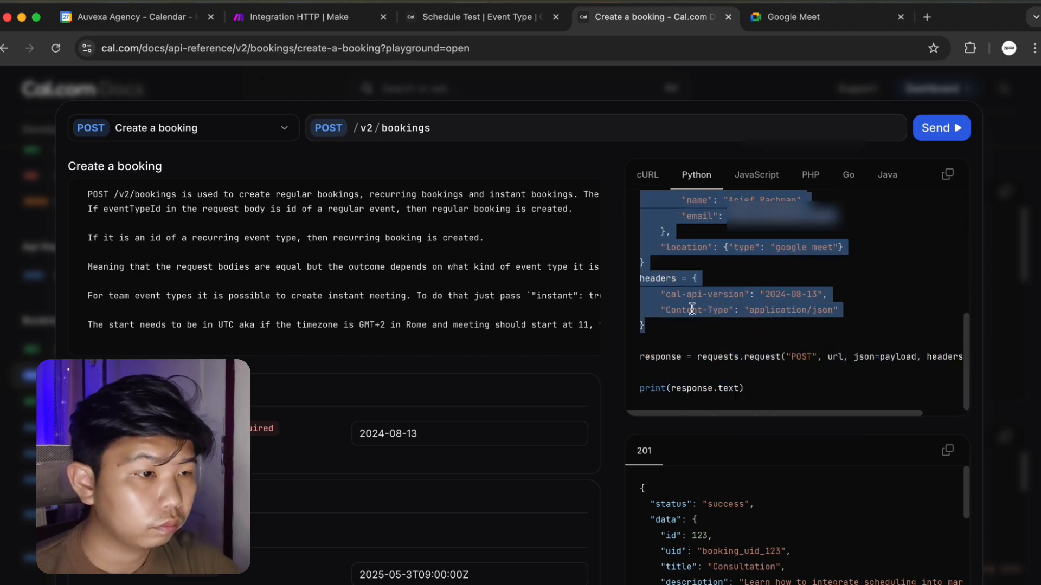
left_click(293, 16)
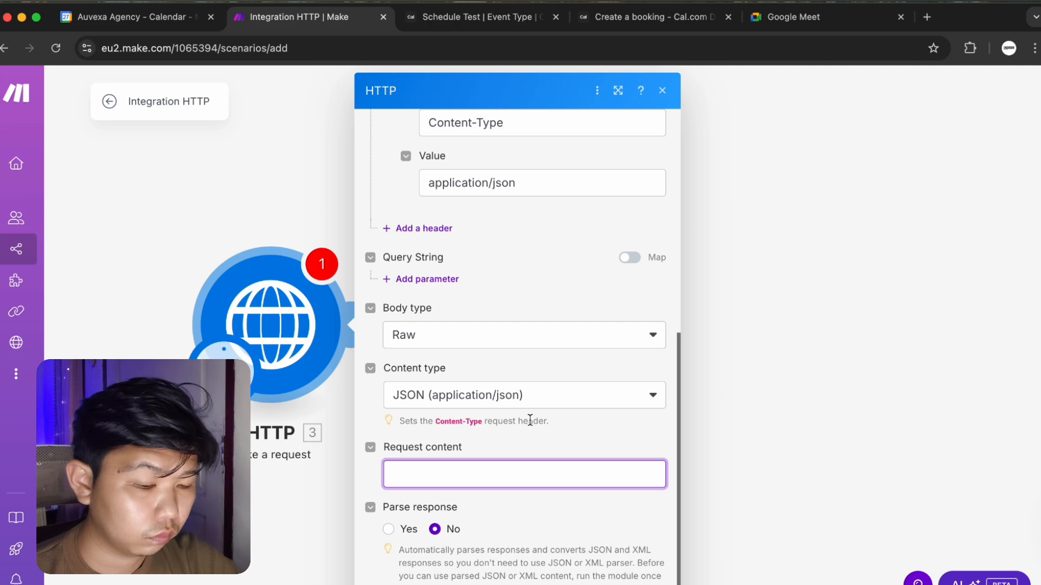
key("super+v")
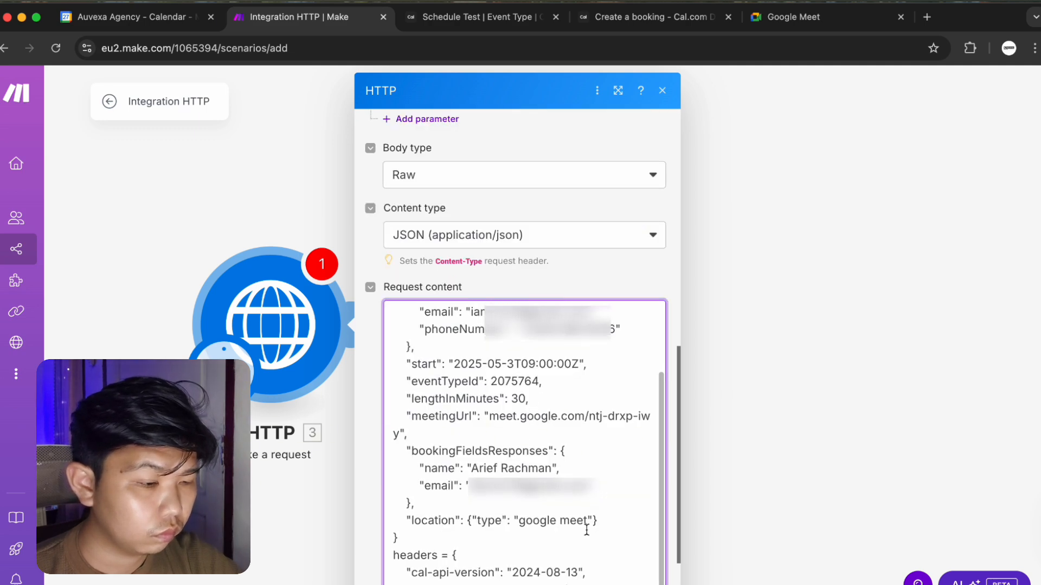
scroll(518, 368, "down", 1)
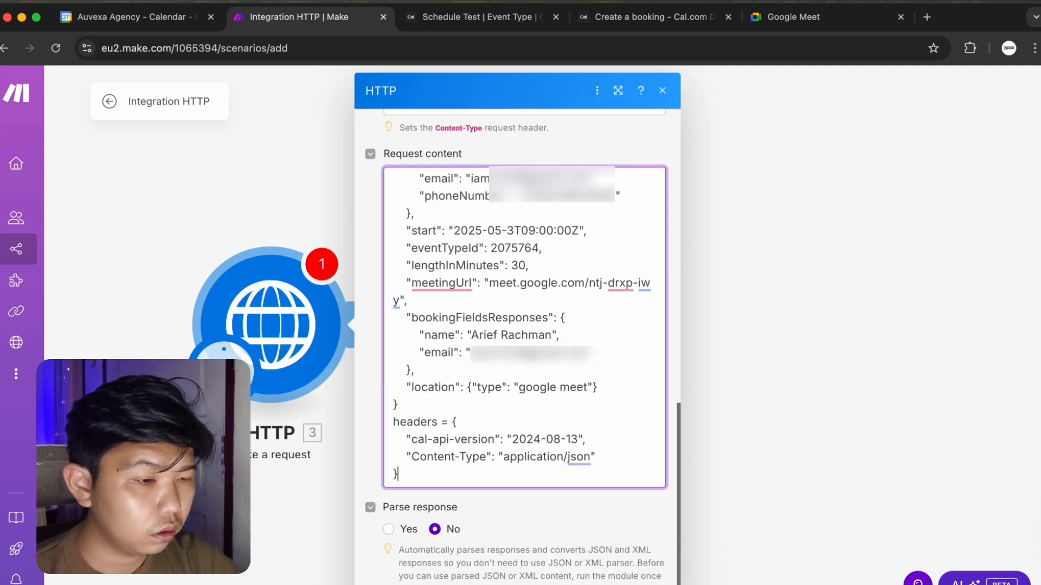
key("Escape")
right_click(293, 315)
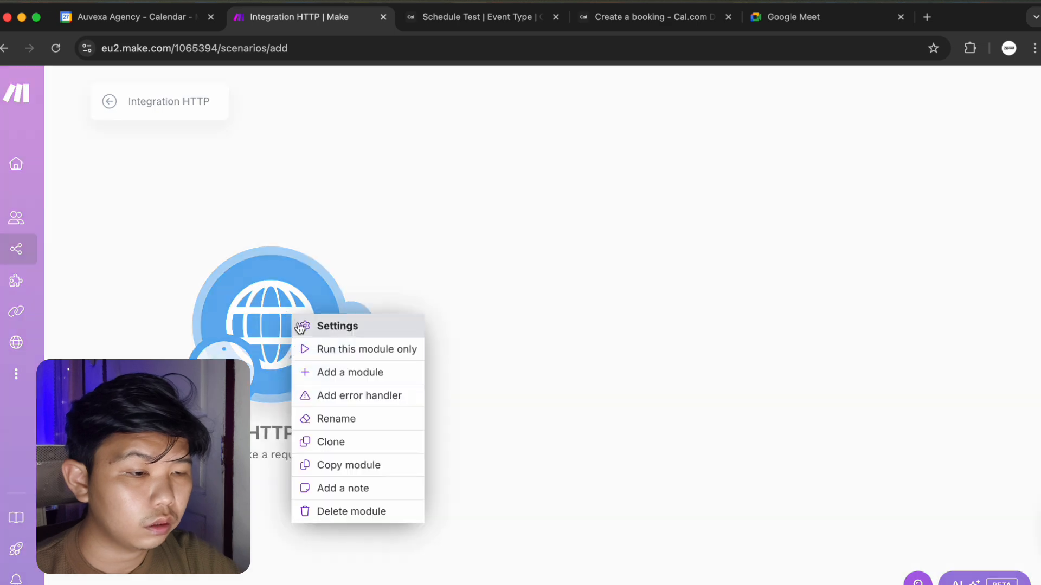
Run only the HTTP module, inspect the returned error, and reopen its settings.
left_click(314, 352)
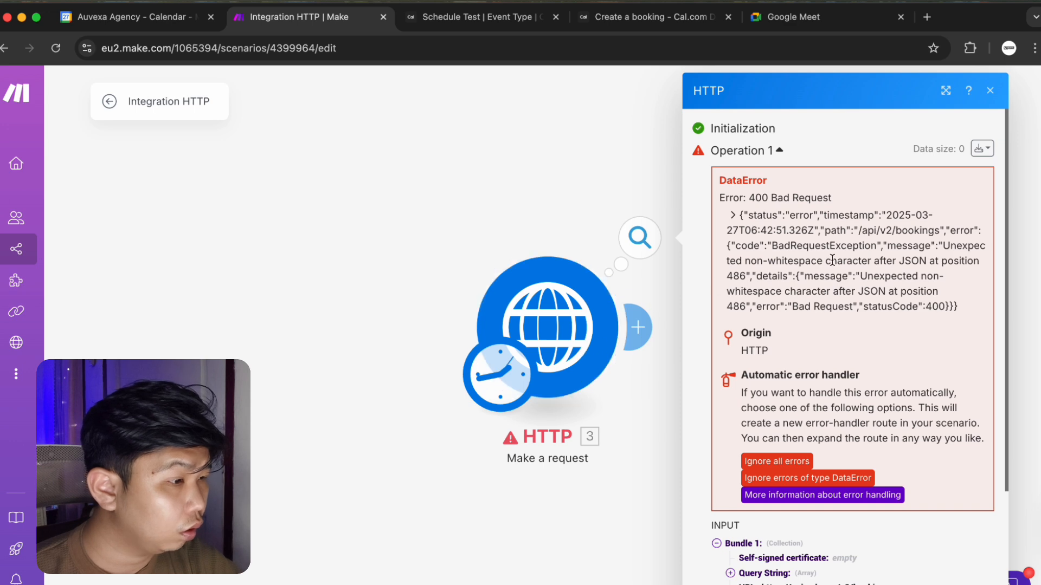
mouse_move(888, 247)
left_mouse_down()
mouse_move(906, 249)
mouse_move(893, 263)
left_mouse_up()
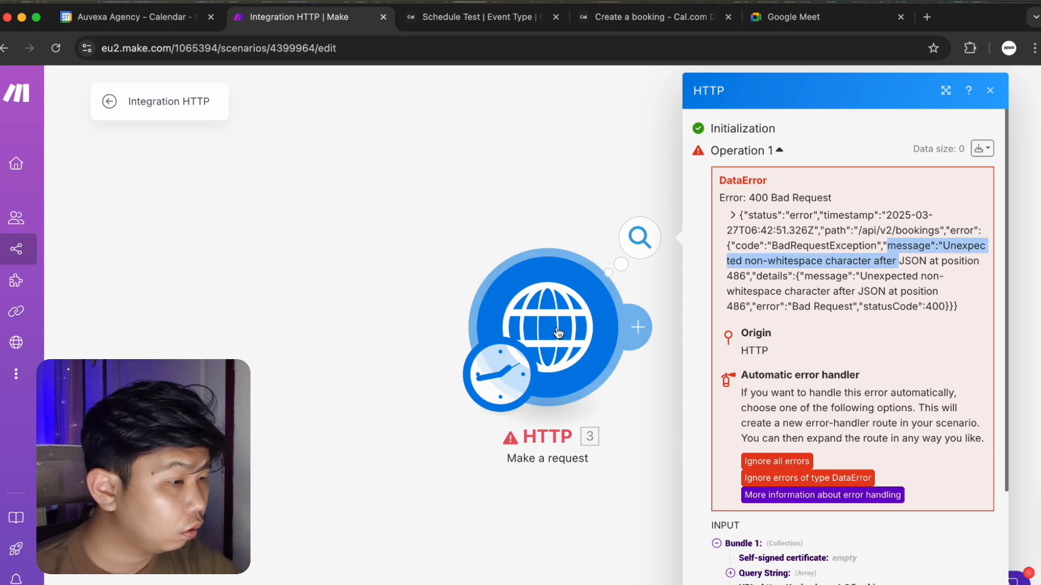
left_click(524, 343)
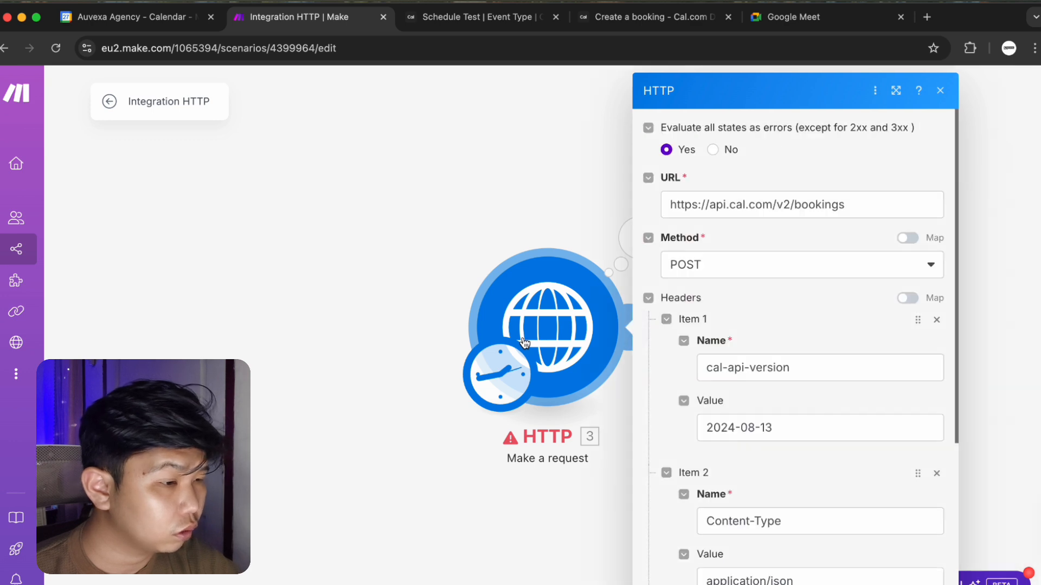
scroll(714, 475, "down", 10)
Select the JSON text in the Request content field to copy it.
scroll(722, 457, "down", 1)
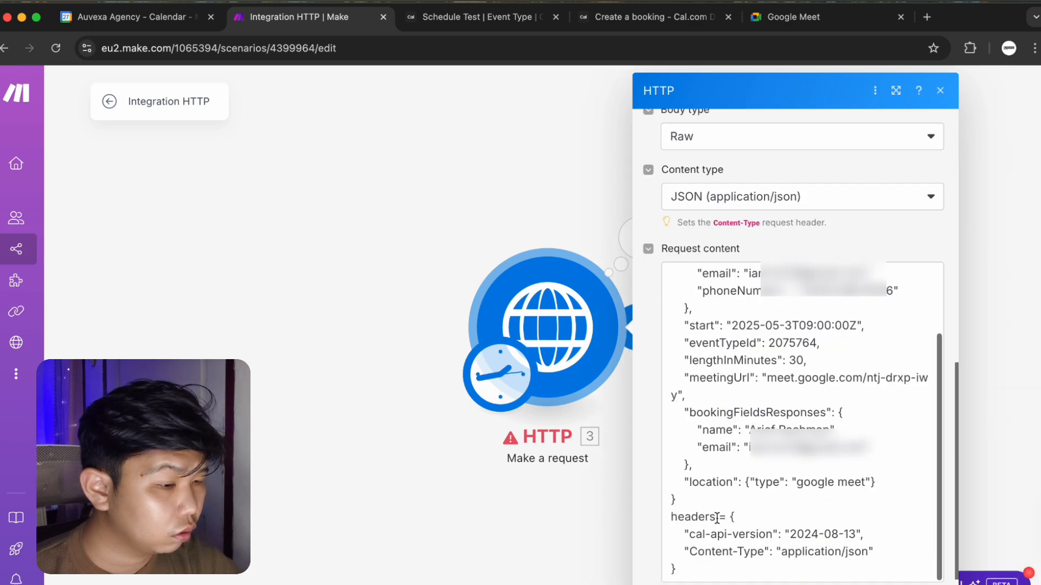
left_click(699, 570)
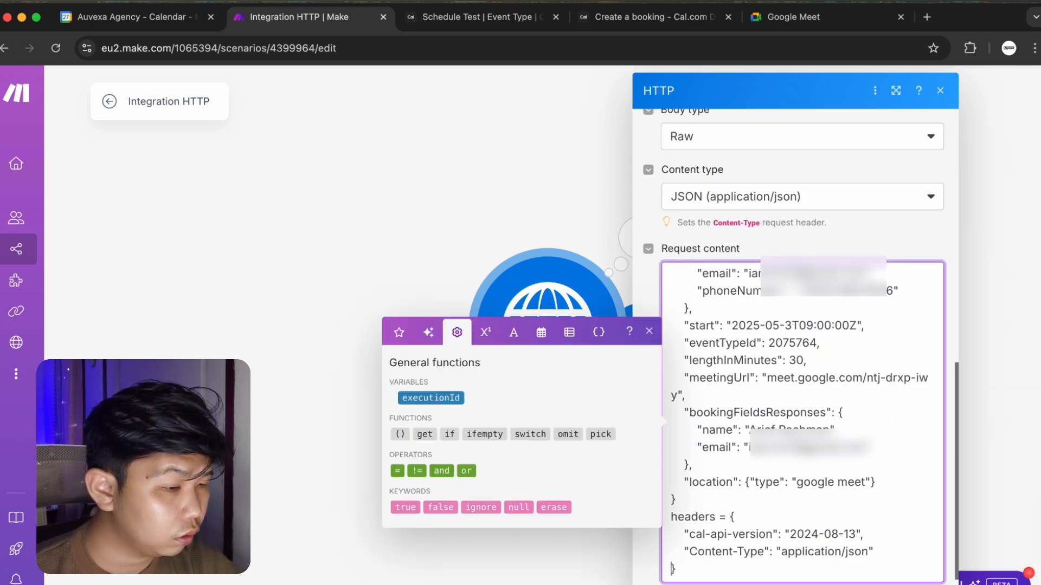
scroll(699, 333, "up", 3)
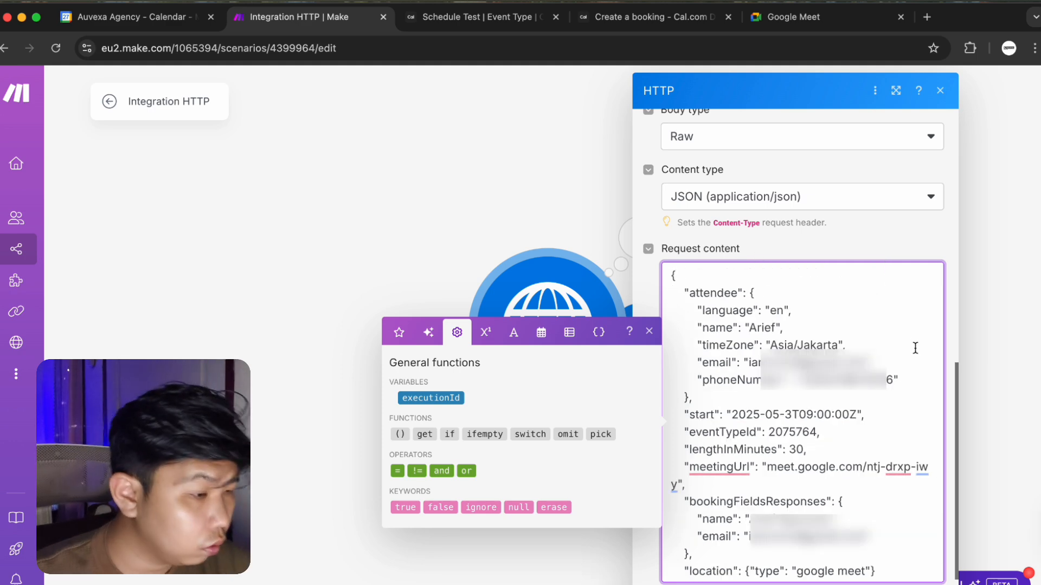
scroll(848, 344, "down", 2)
left_click_drag(817, 368, 789, 394)
left_click(792, 376)
left_click(784, 378)
Open JSON Editor Online and paste the copied request content into the left editor.
left_click(930, 19)
type("JSon")
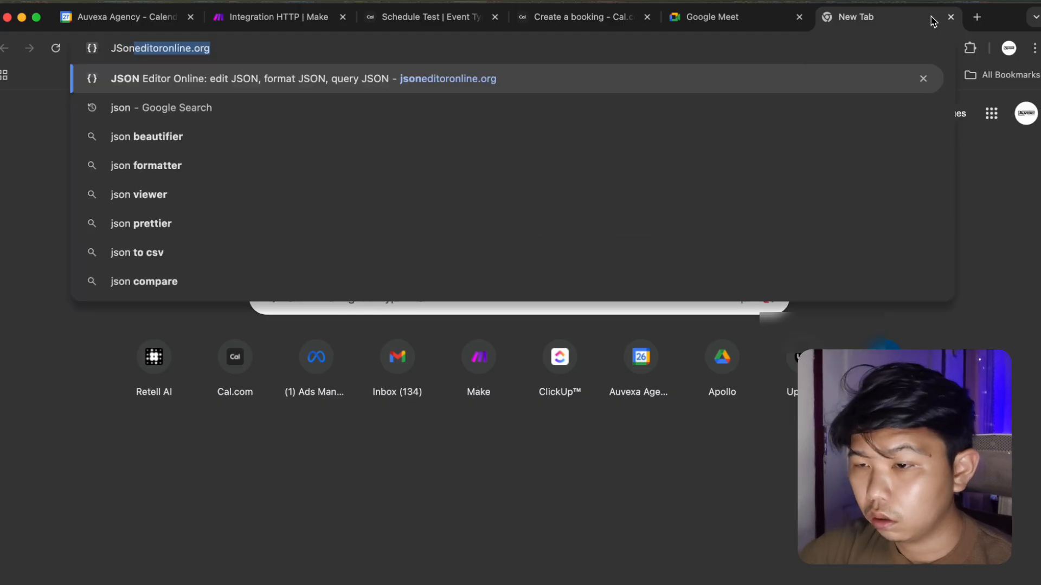
key("Return")
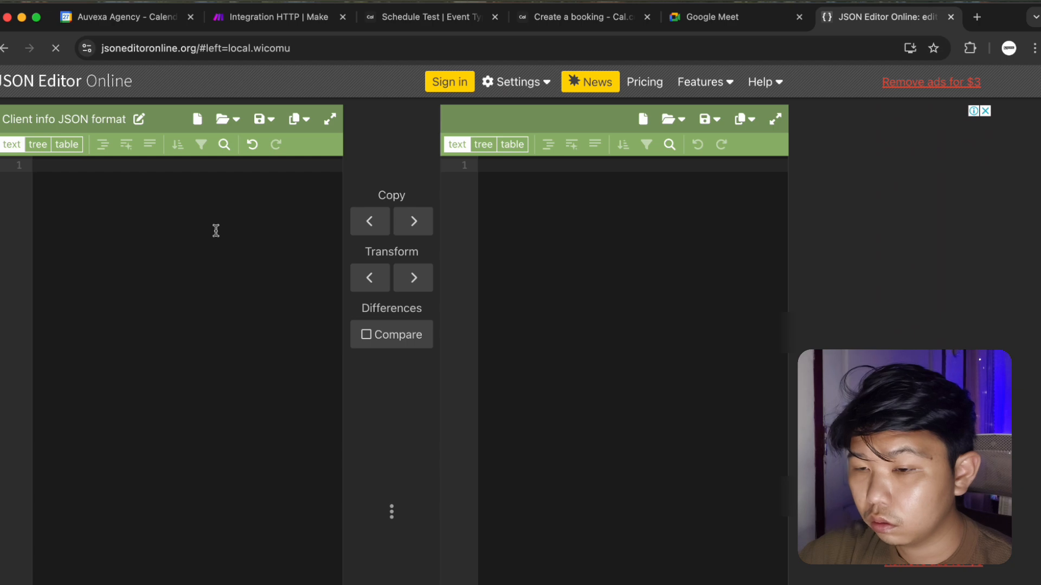
left_click(215, 231)
key("super+v")
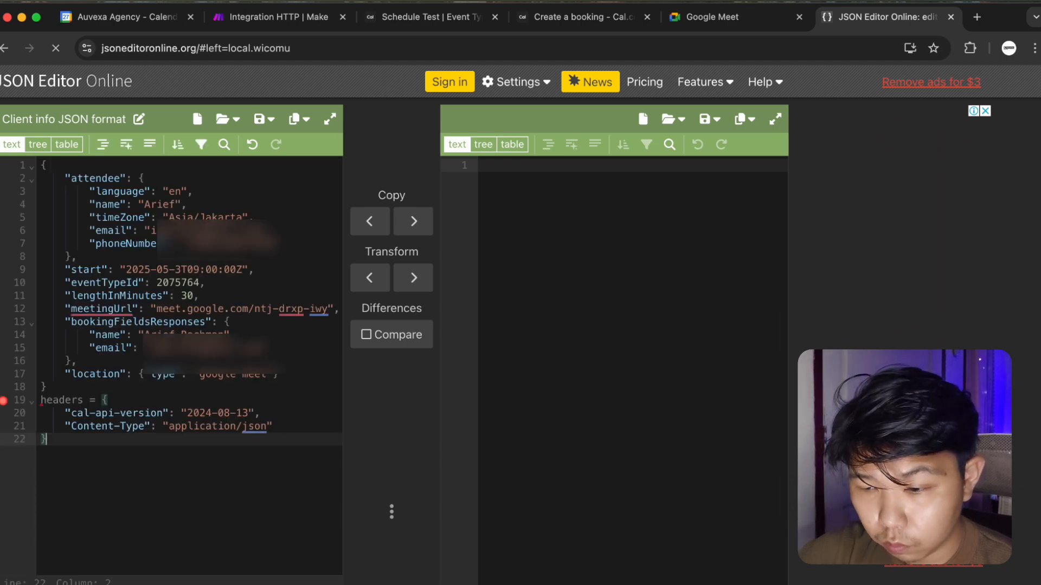
Delete the headers block (lines 19–22) from the pasted JSON.
left_click(41, 400)
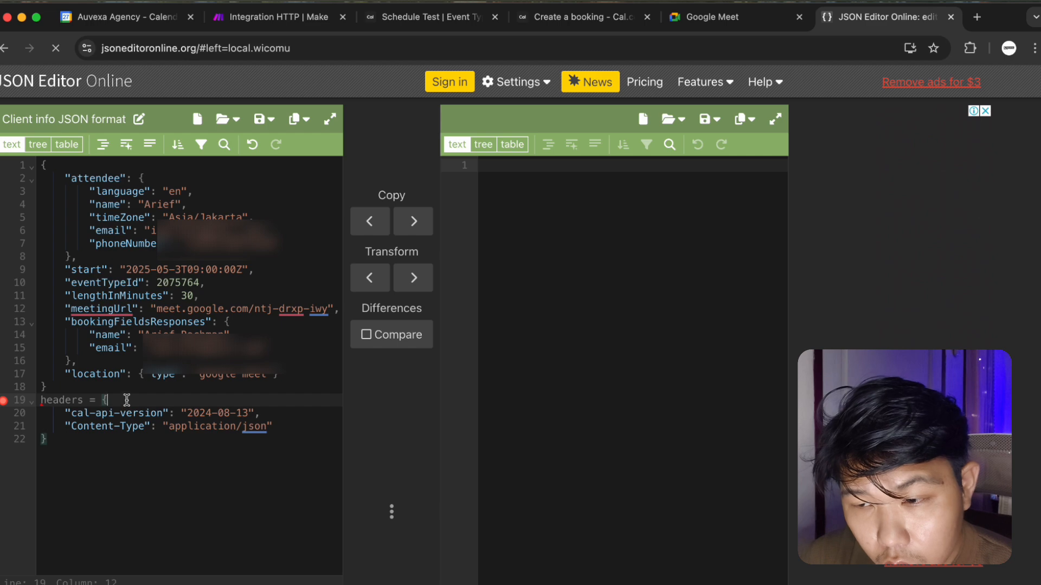
left_click(32, 401)
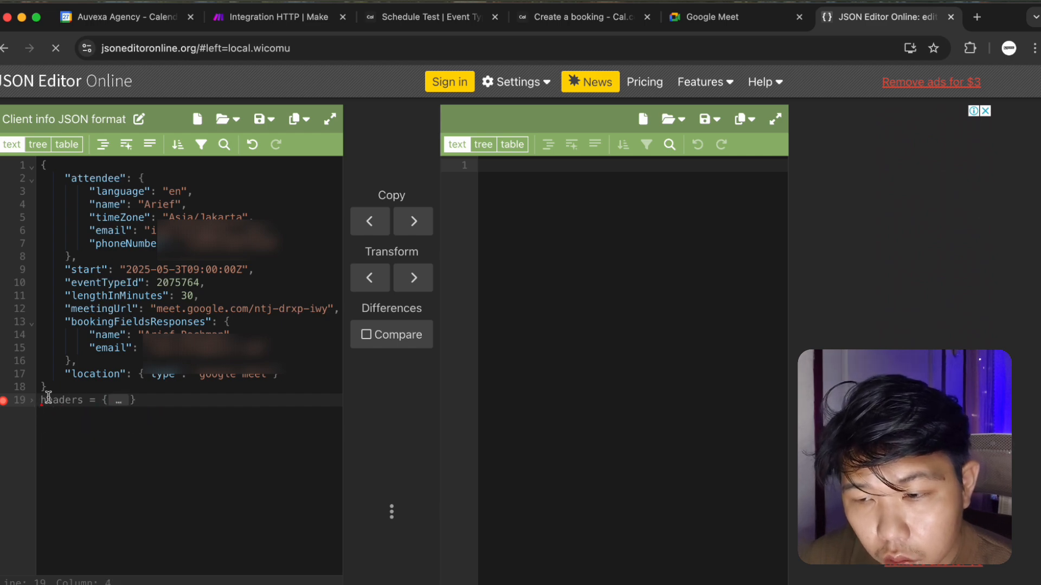
left_click(97, 435)
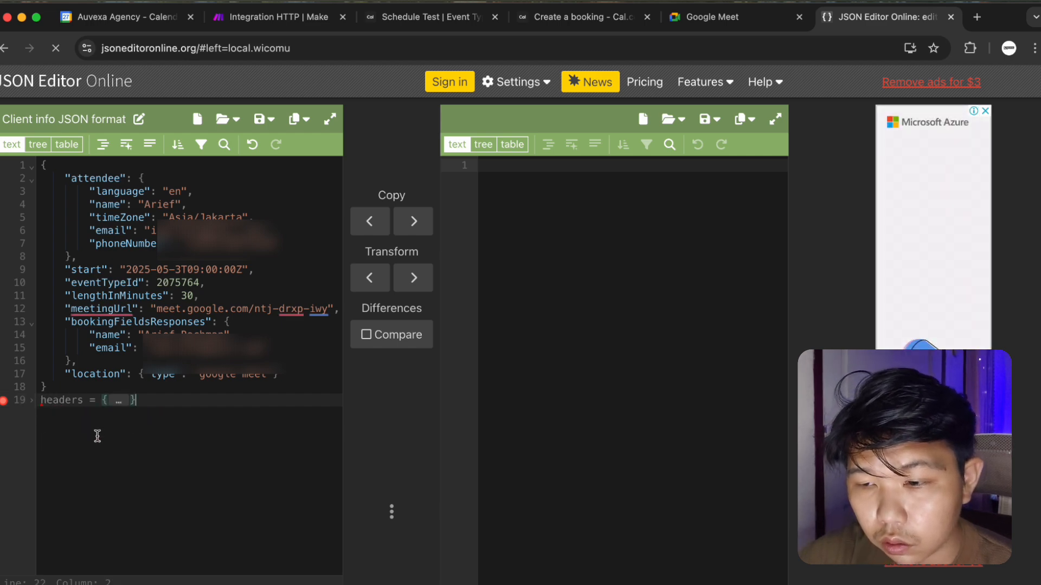
left_click(119, 402)
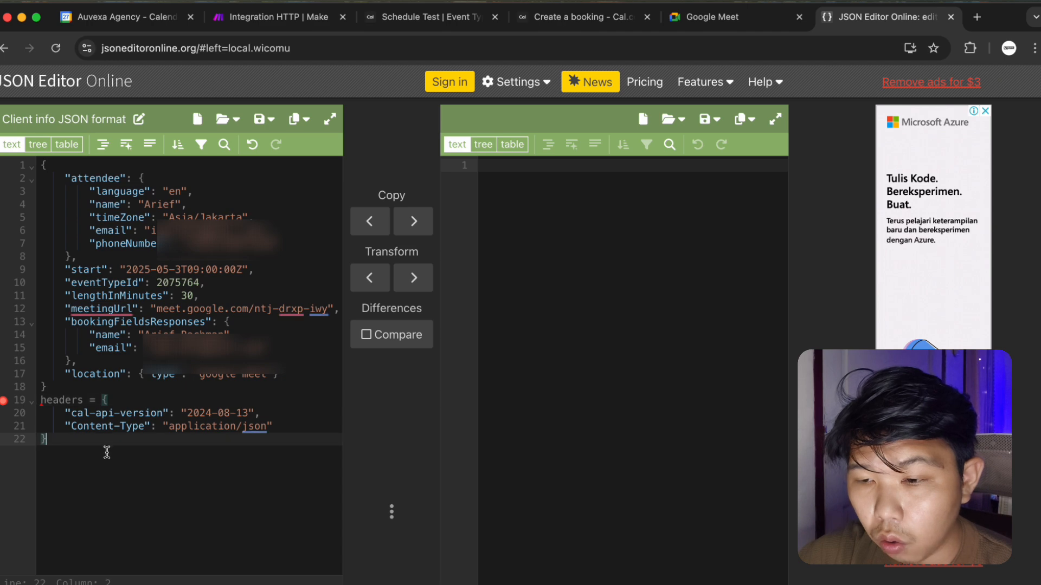
left_click_drag(86, 449, 32, 410)
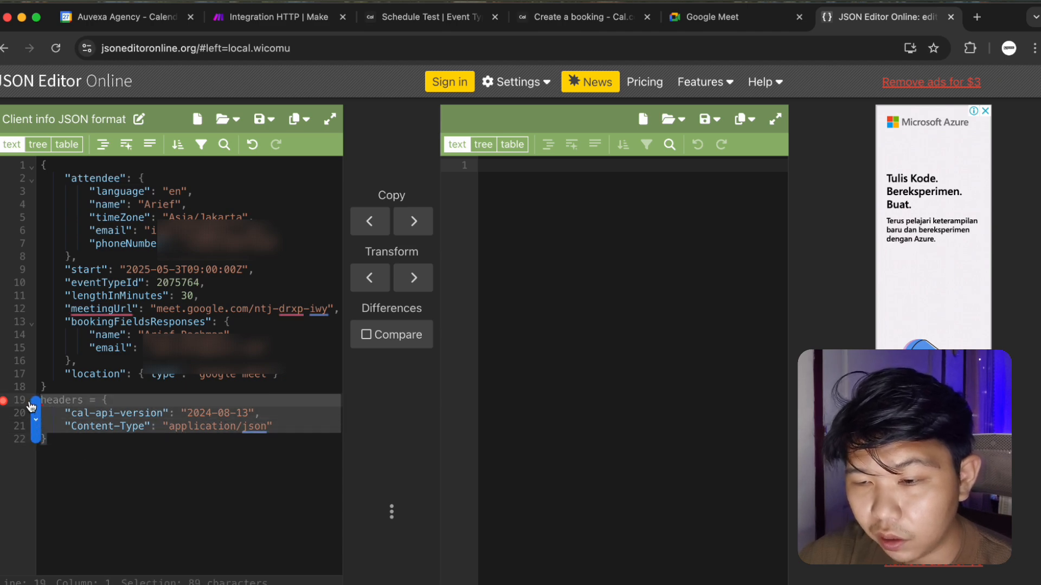
key("BackSpace")
key("BackSpace")
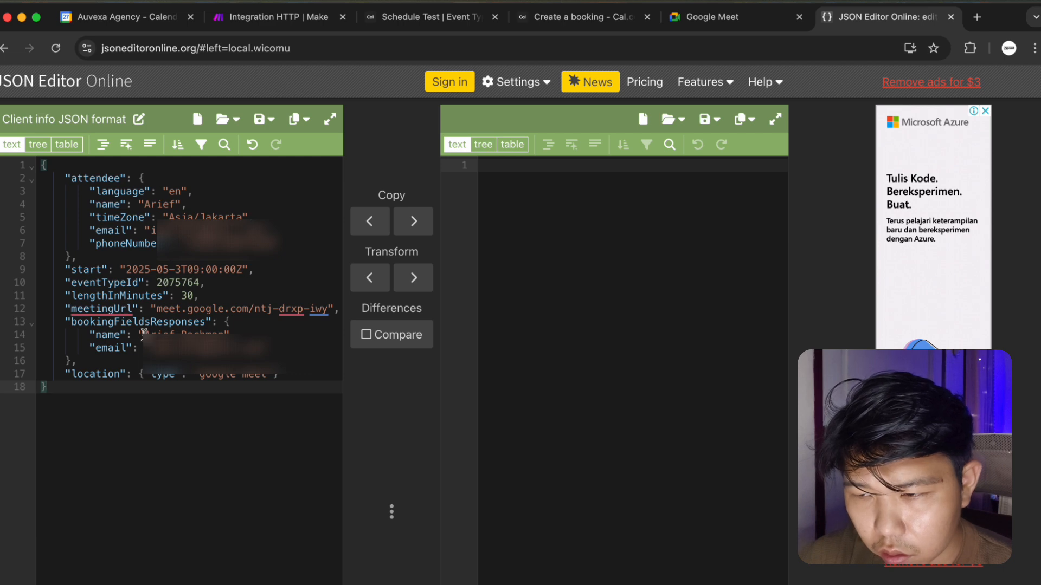
Fix the start date to 2025-05-03T09:00:00Z and select all the cleaned JSON.
left_click(177, 270)
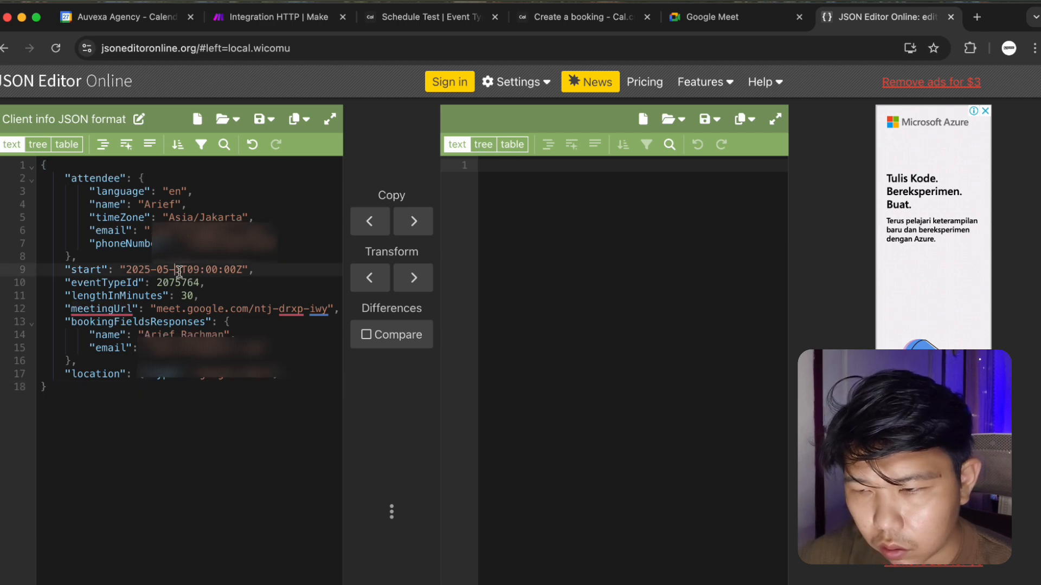
type("03")
left_click(174, 423)
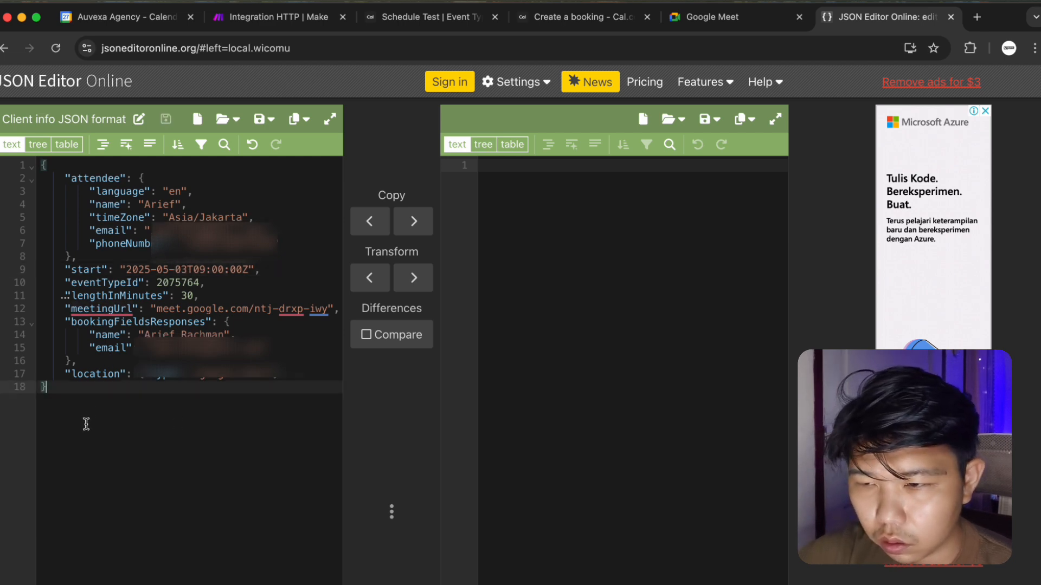
key("ctrl+a")
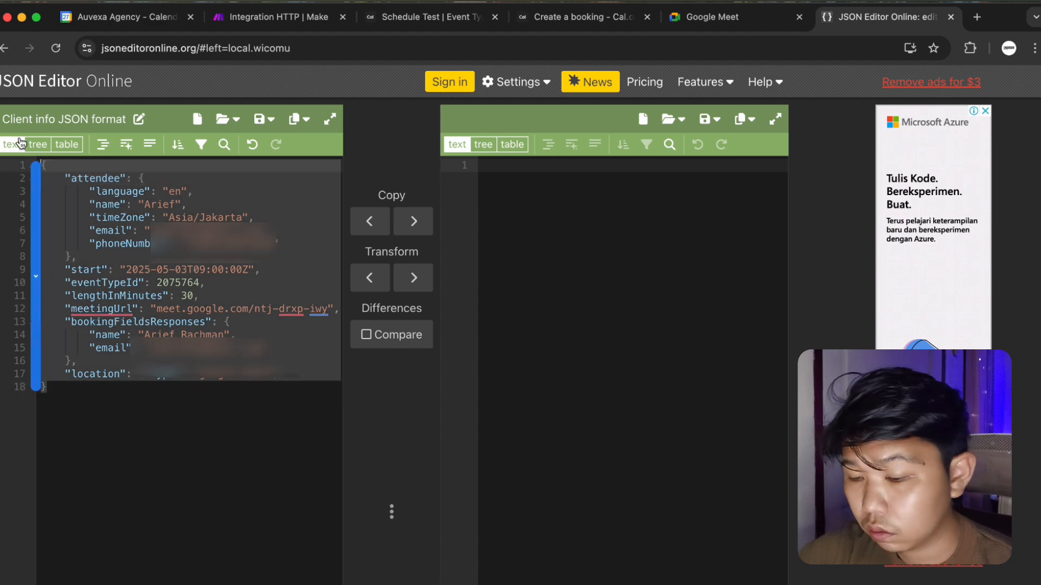
left_click(304, 17)
Replace the HTTP module's Request content with the cleaned JSON.
left_click(638, 327)
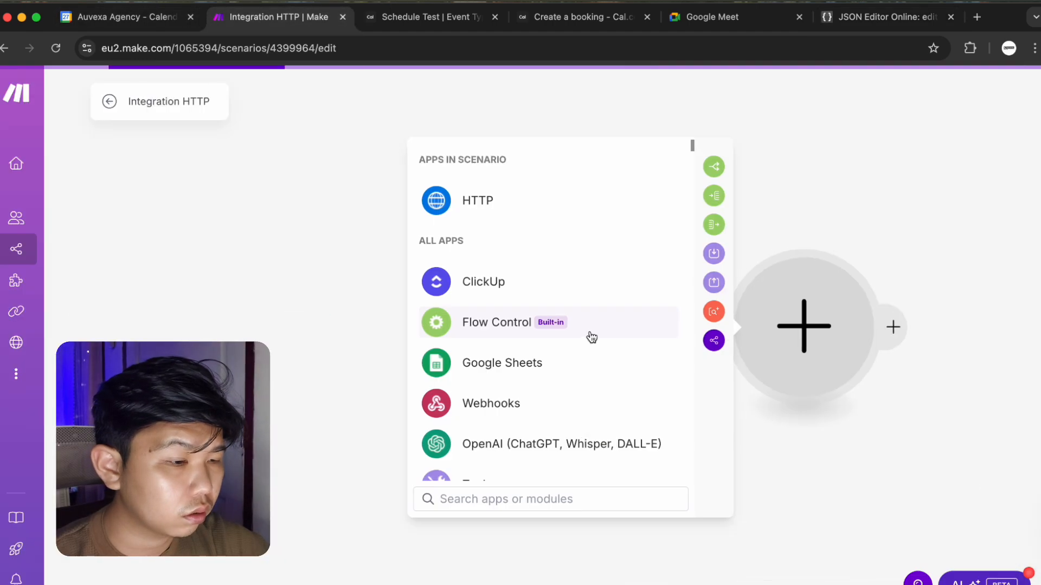
left_click(824, 203)
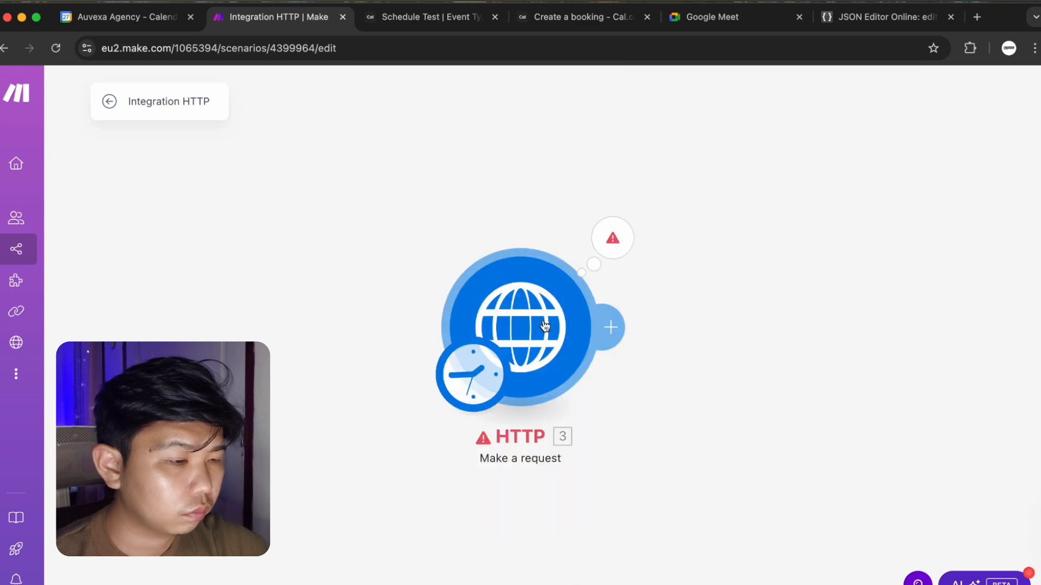
left_click(591, 309)
scroll(759, 499, "down", 10)
left_click(773, 411)
key("ctrl+a")
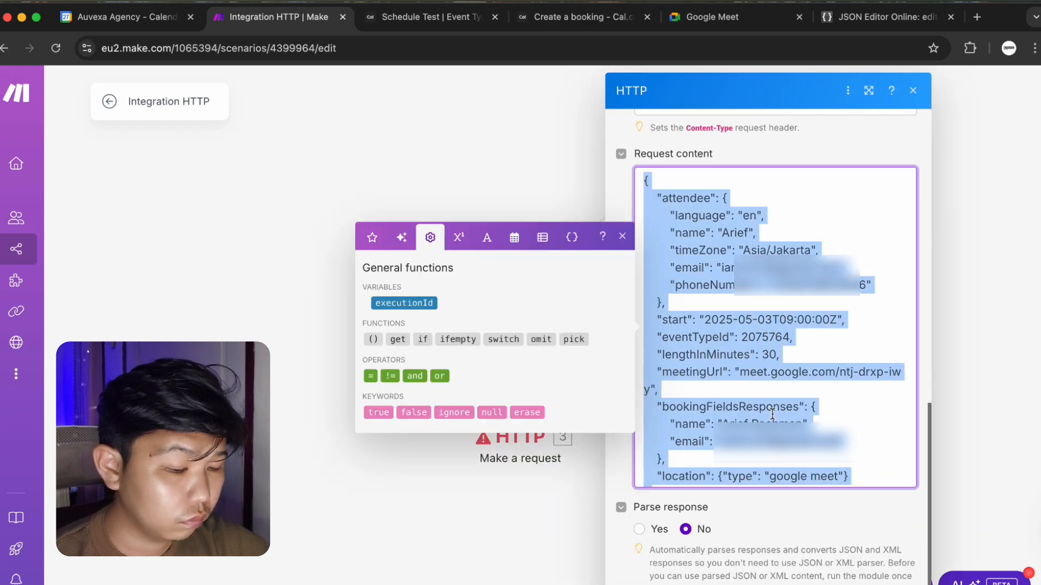
key("ctrl+v")
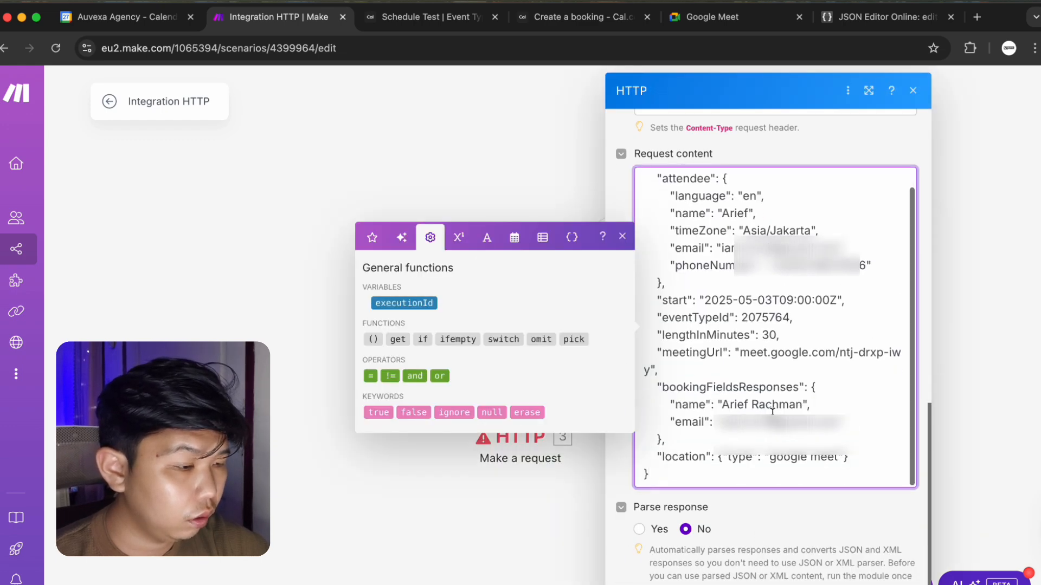
Run only the HTTP module, which returns a 400 Bad Request about lengthInMinutes.
key("Escape")
left_click(595, 368)
right_click(533, 324)
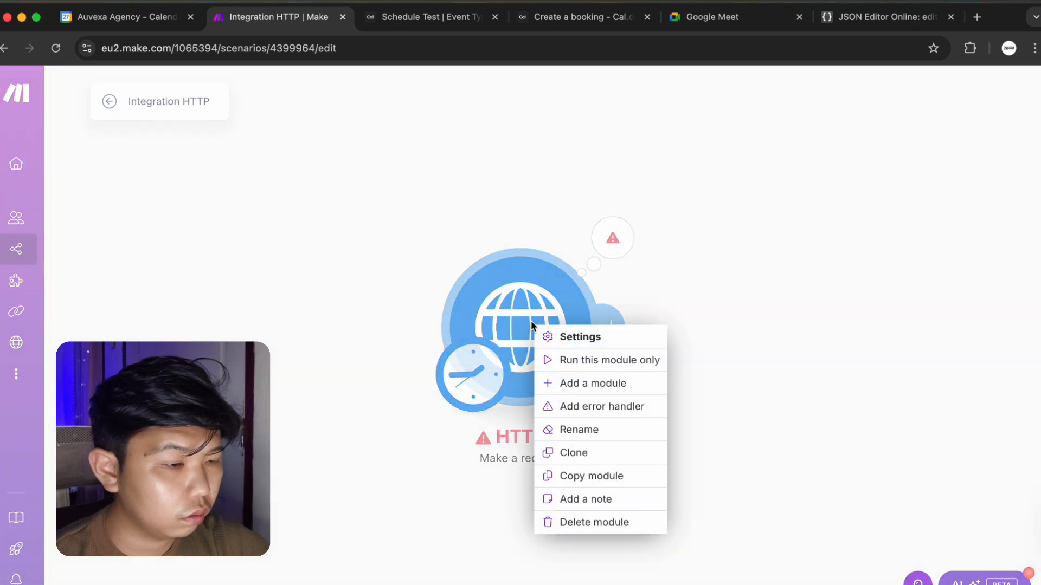
left_click(563, 362)
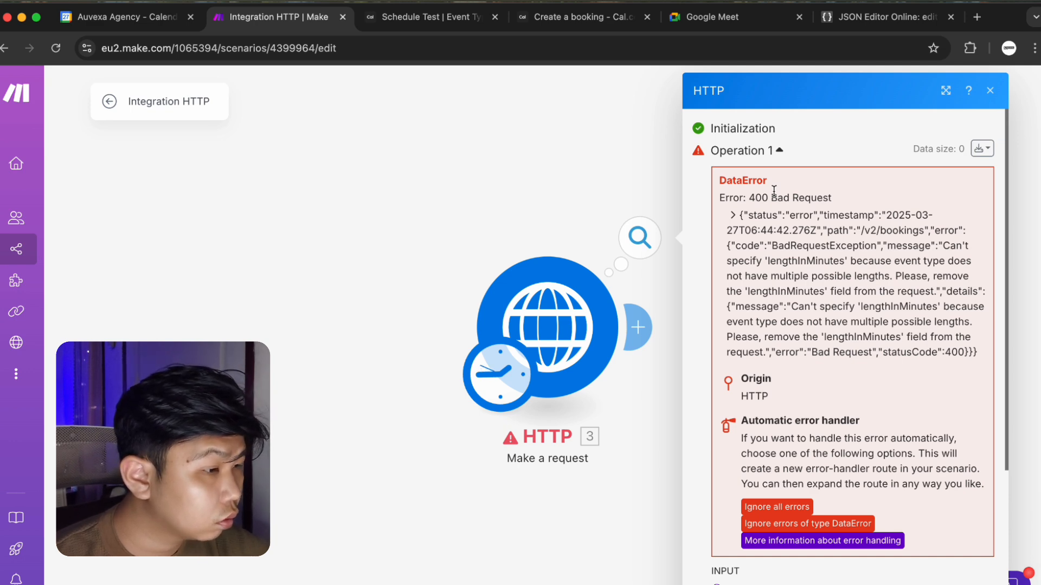
Change the start time's hour from 09 to 12 in the request content.
left_click(578, 315)
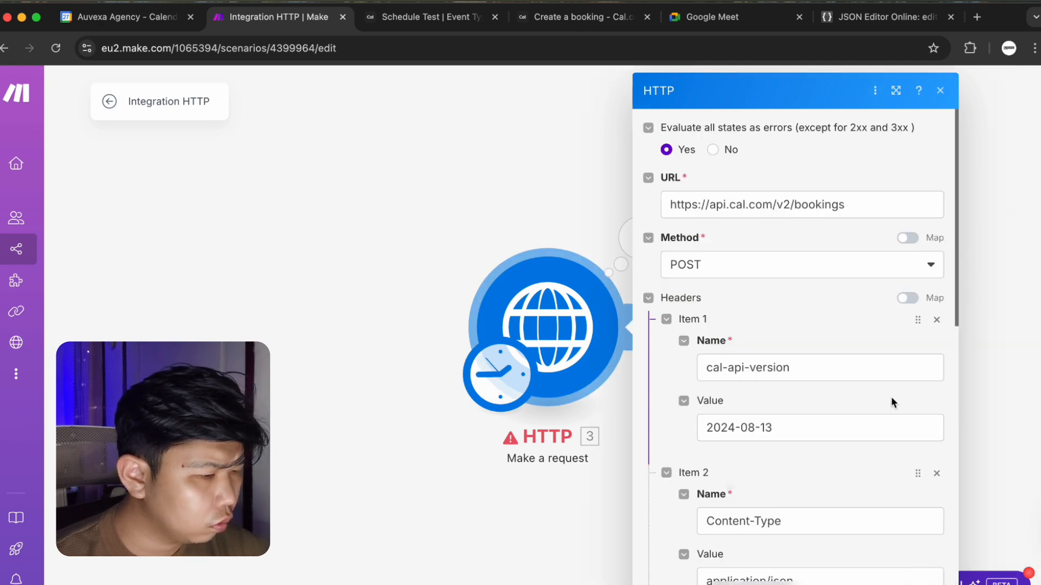
scroll(890, 396, "down", 5)
scroll(889, 402, "down", 1)
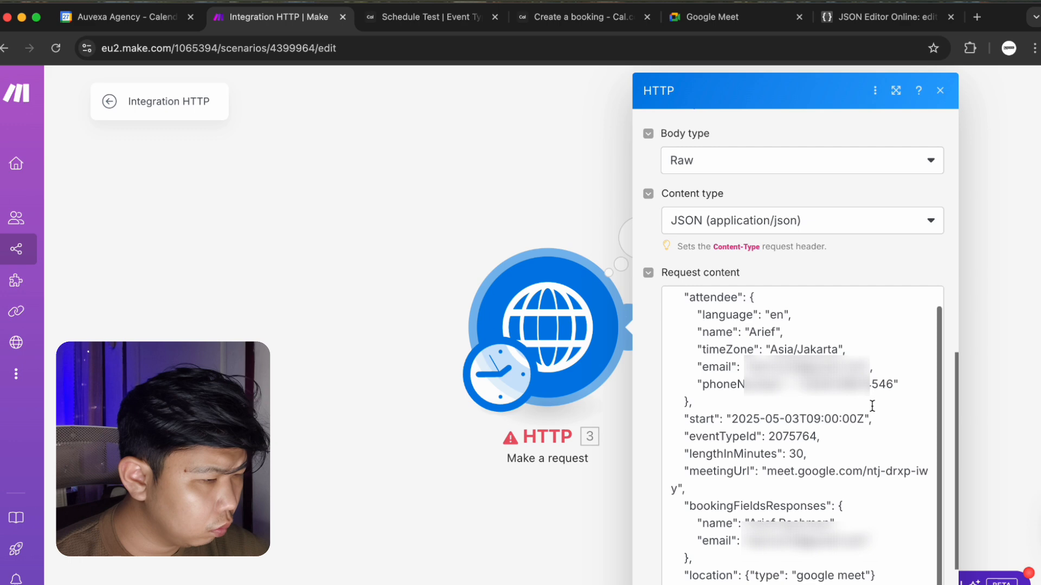
left_click(858, 418)
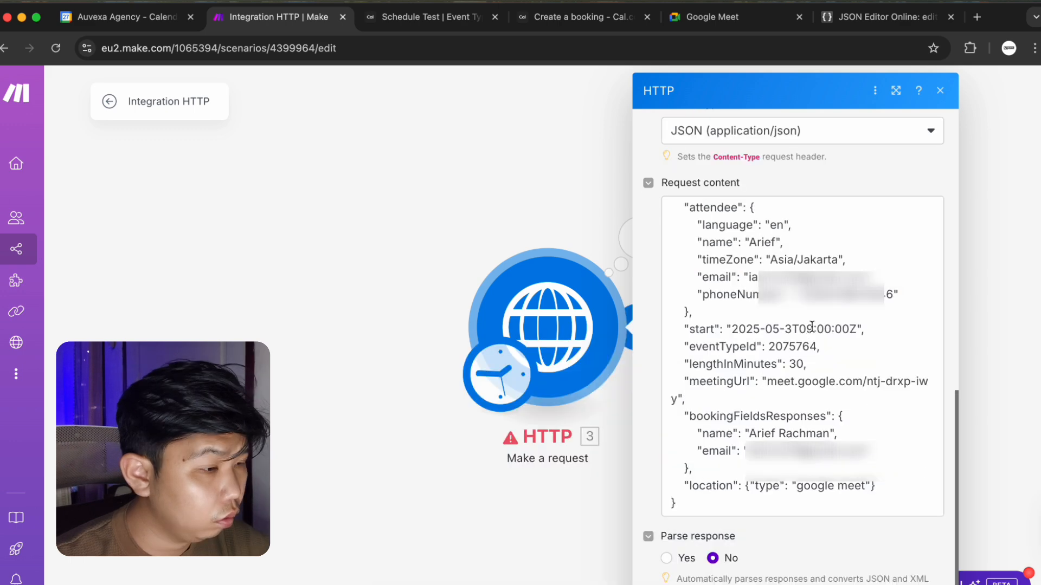
left_click(813, 328)
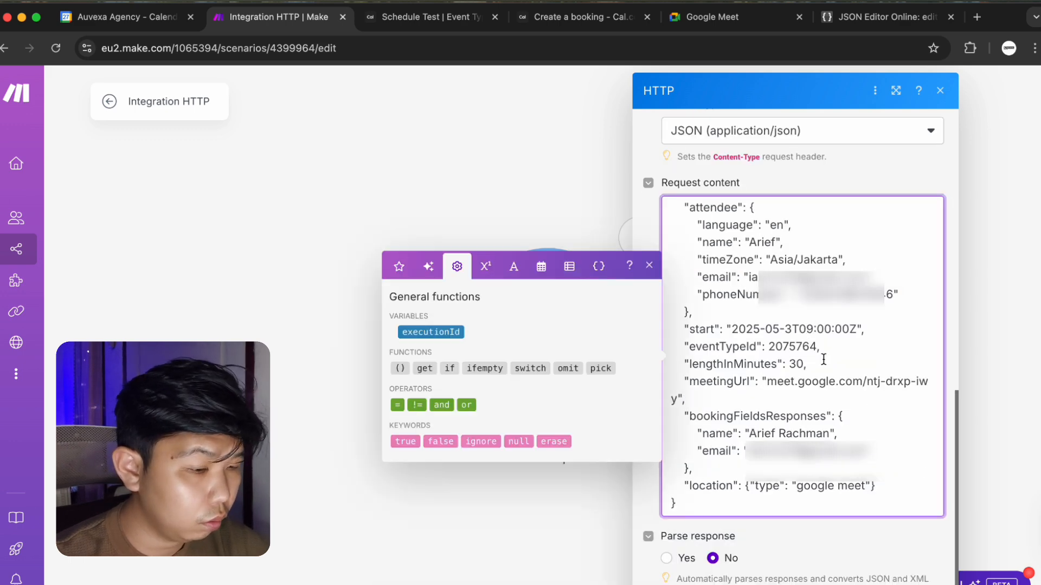
key("BackSpace")
key("BackSpace")
type("12")
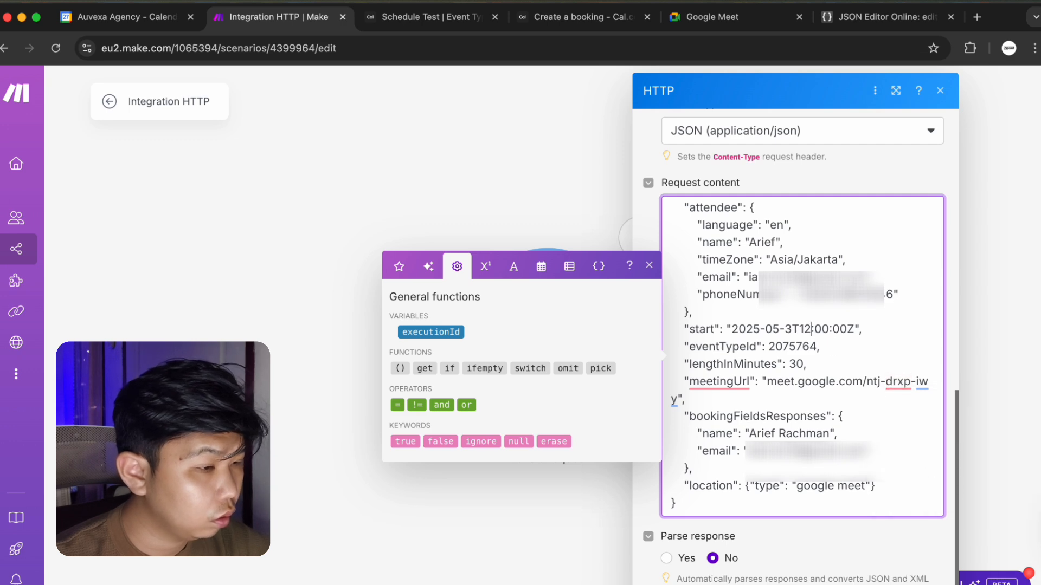
key("Escape")
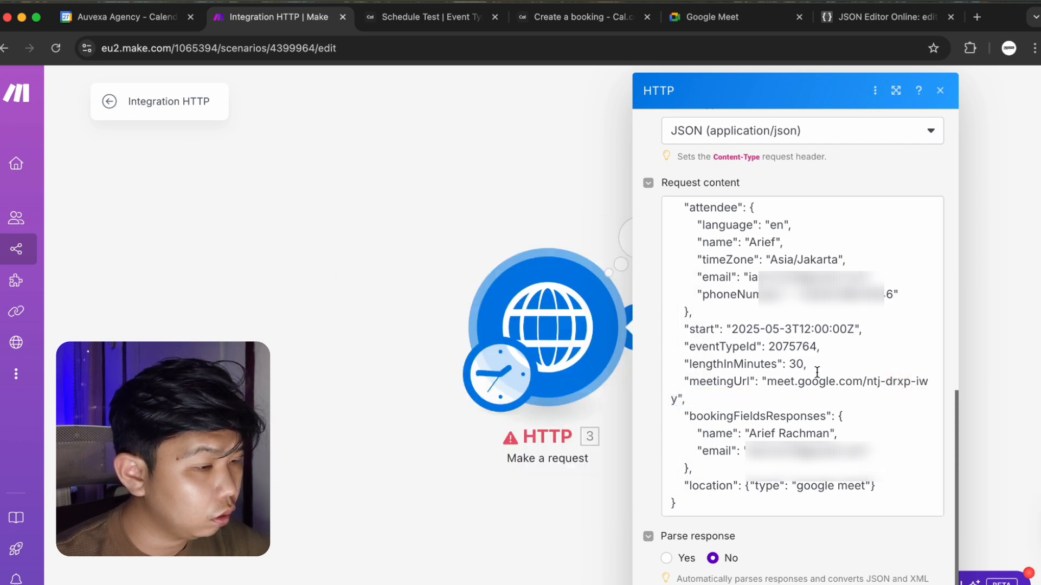
Change the start day to 13 so it reads 2025-05-13T12:00:00Z, and save.
left_click(786, 329)
type("0")
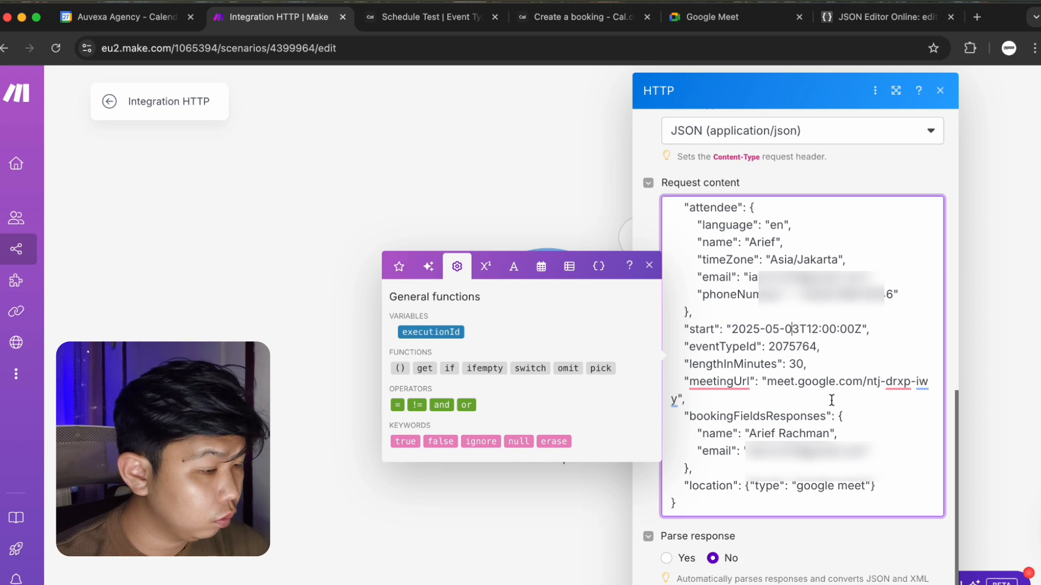
key("BackSpace")
type("1")
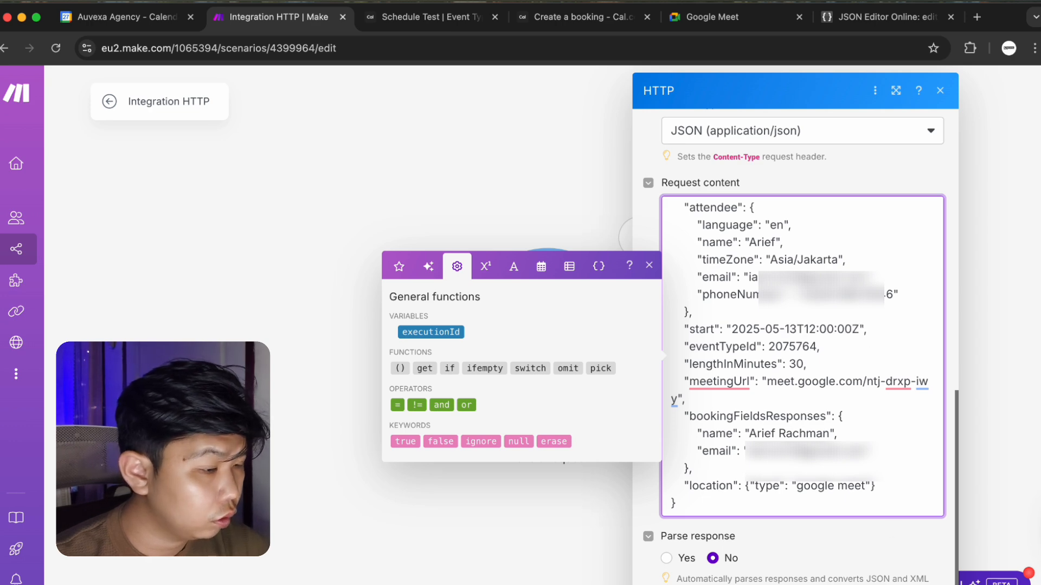
key("super+s")
Advance the Google Calendar month view two months to May 2025, then return to Make.
left_click(107, 18)
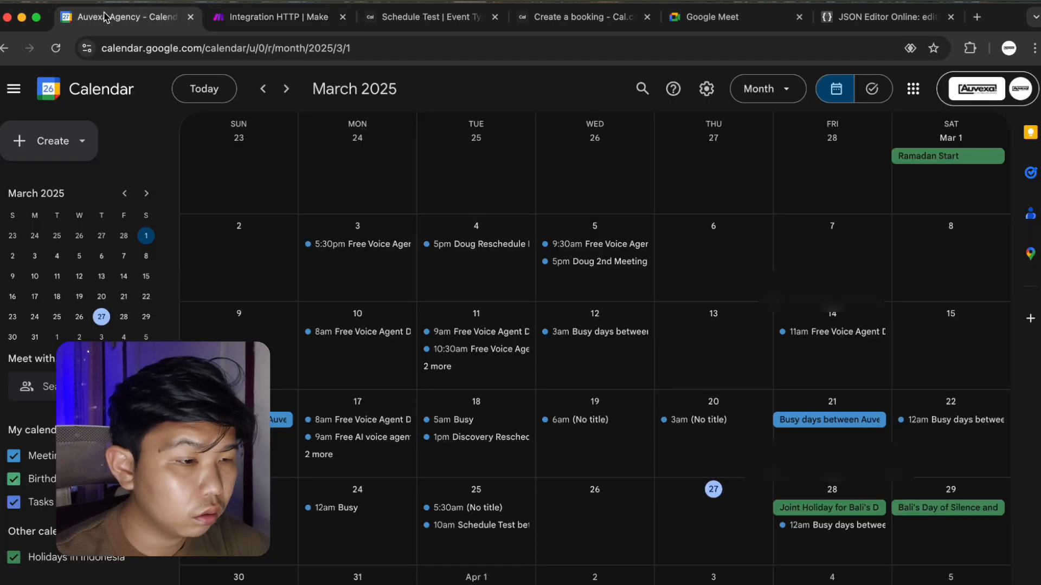
left_click(286, 90)
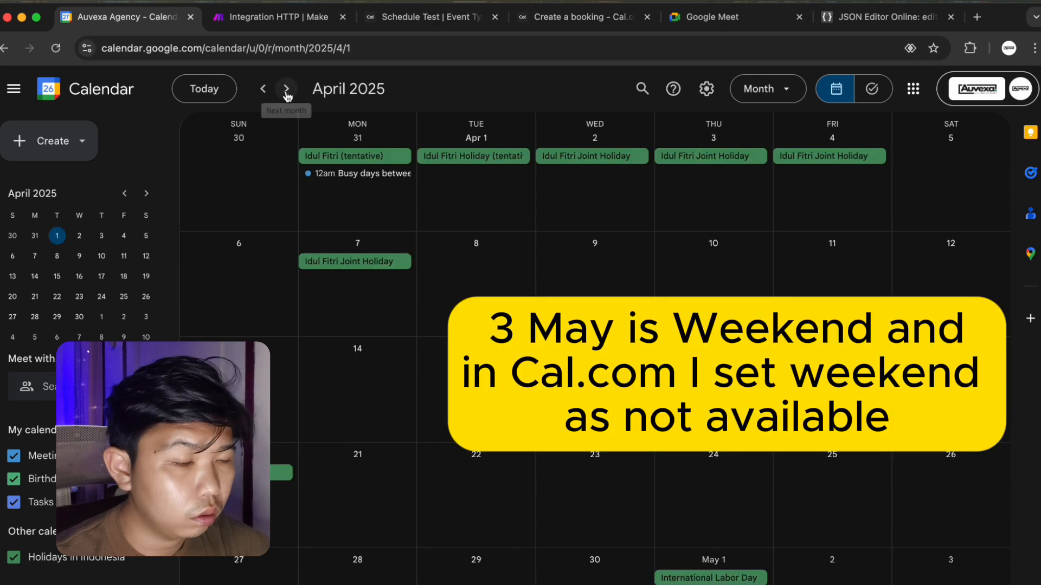
left_click(286, 89)
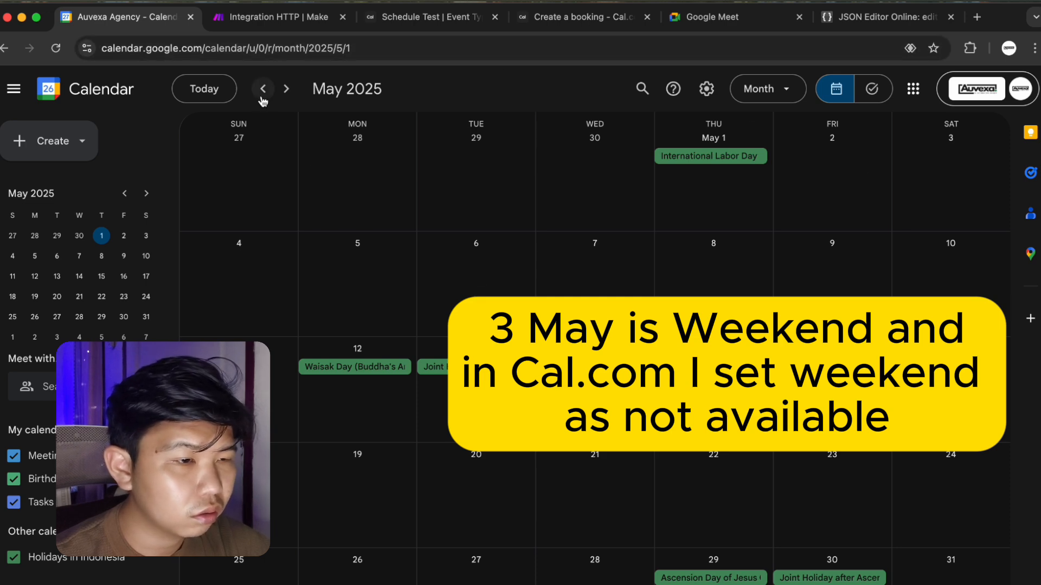
left_click(296, 18)
Test-run the HTTP module alone, then delete the lengthInMinutes line from the request body.
right_click(575, 350)
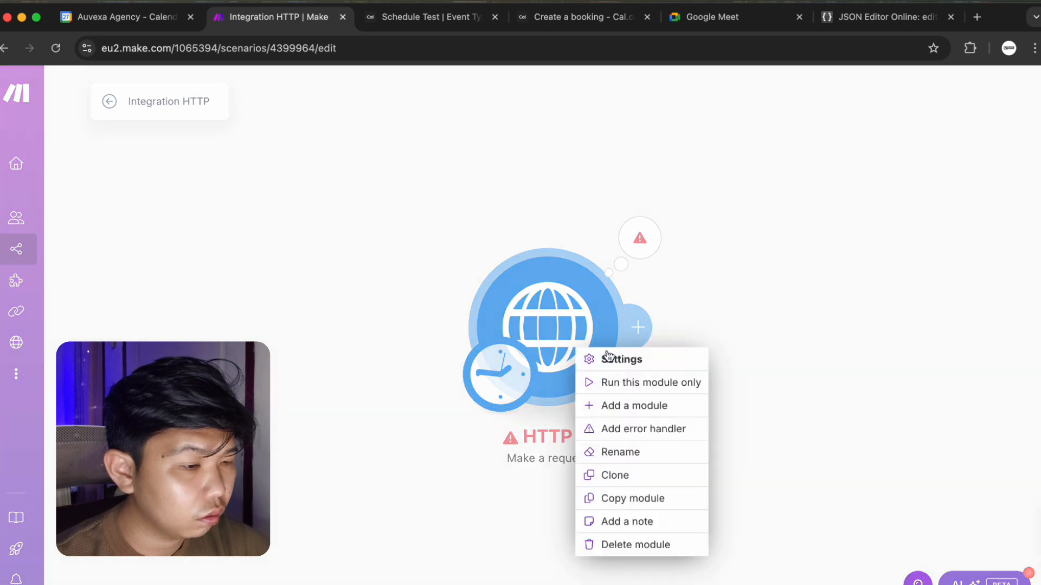
left_click(626, 383)
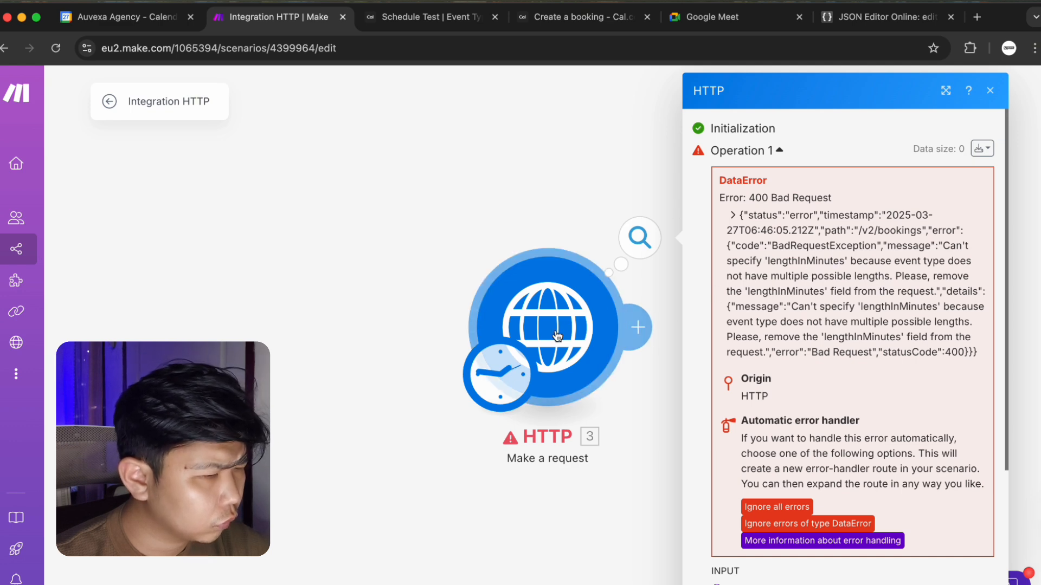
left_click(596, 304)
scroll(759, 461, "down", 2)
scroll(818, 504, "down", 10)
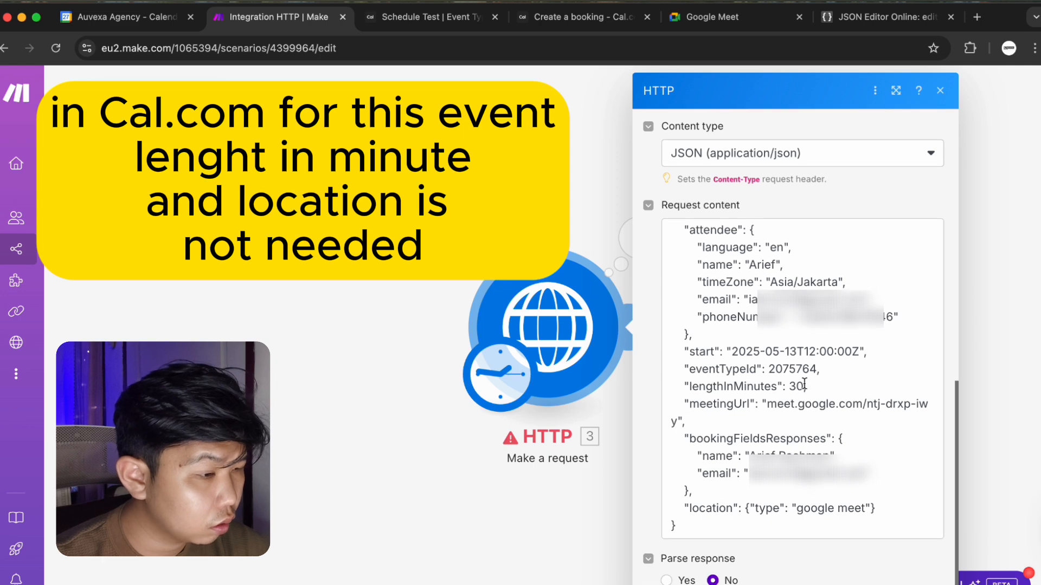
left_click_drag(812, 386, 655, 389)
key("BackSpace")
key("BackSpace")
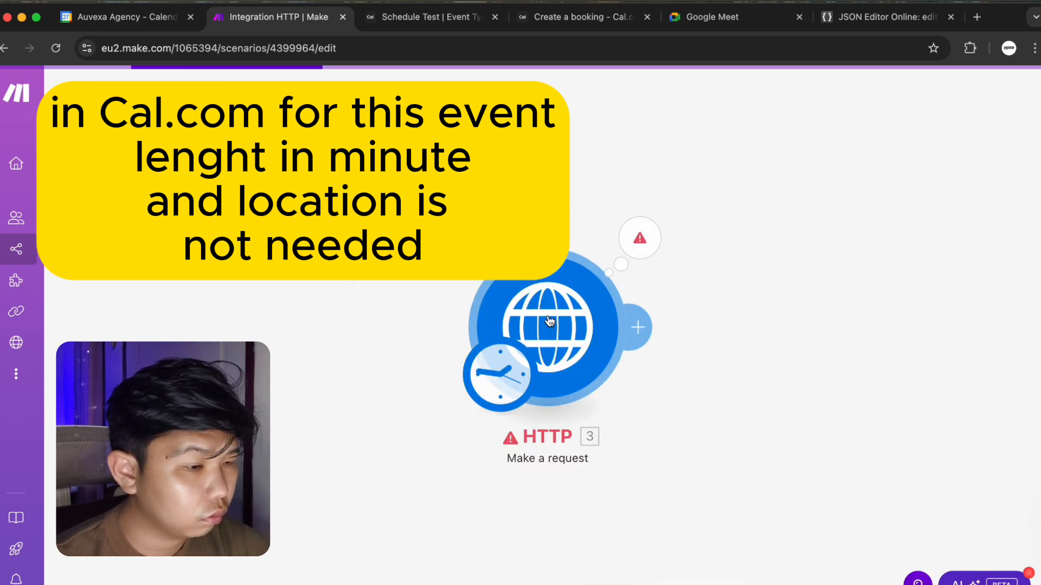
Rerun the module, check the location-type error, and delete the location line from the request body.
right_click(550, 319)
left_click(594, 359)
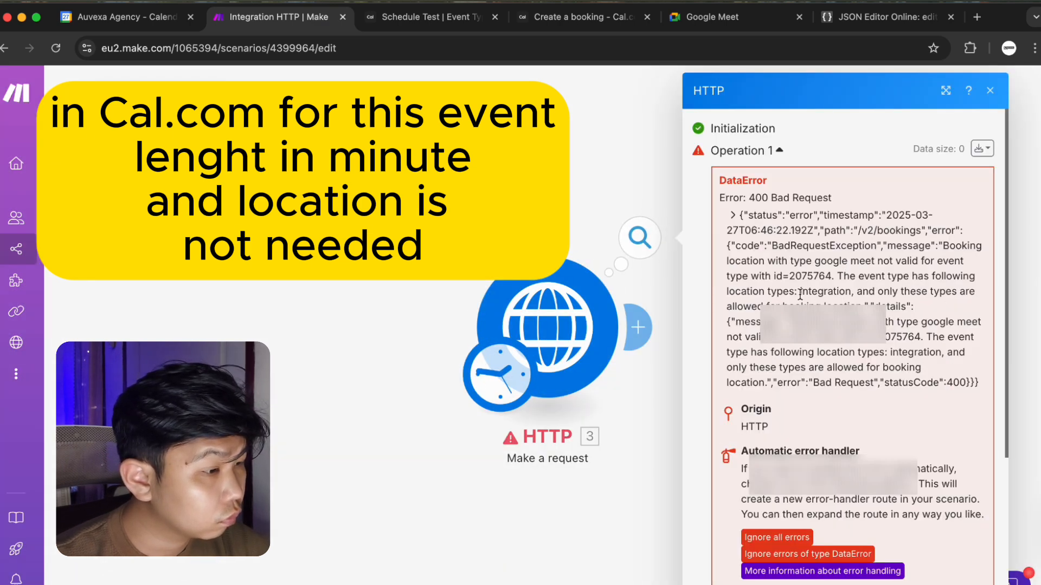
left_click_drag(800, 294, 858, 295)
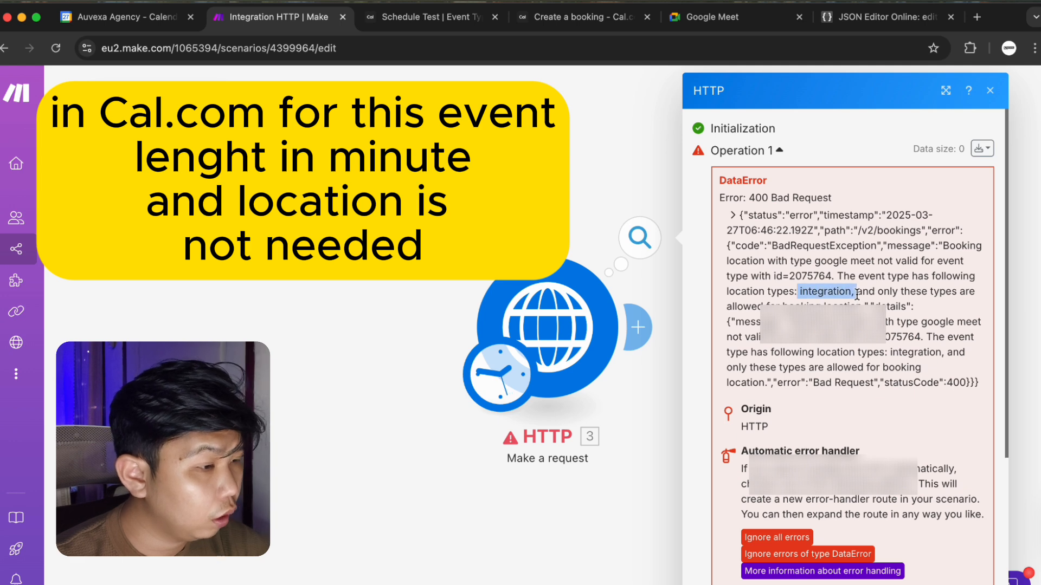
left_click(900, 276)
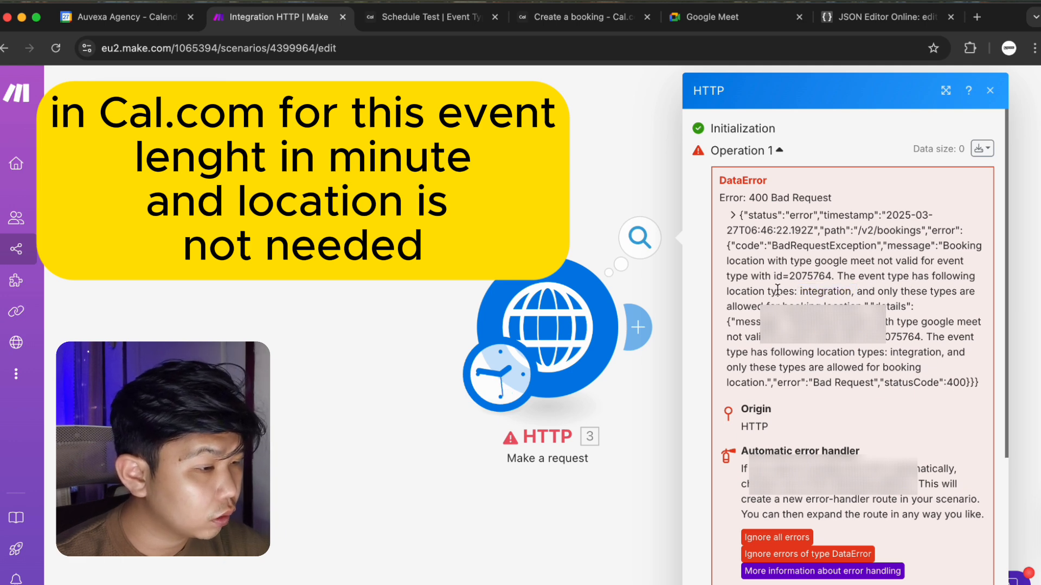
left_click_drag(778, 292, 852, 292)
left_click(547, 328)
left_click_drag(875, 457, 677, 455)
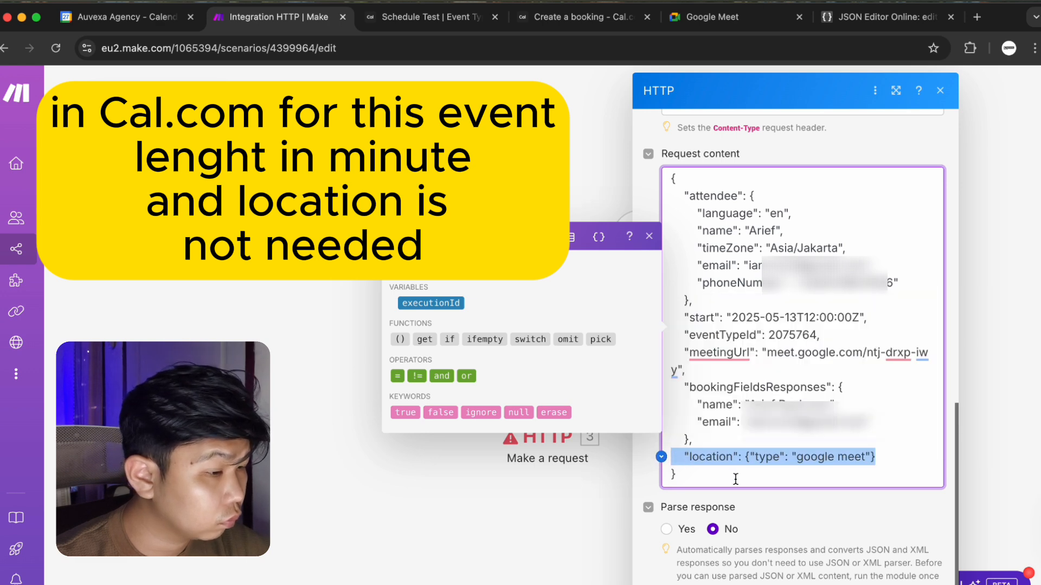
key("BackSpace")
key("BackSpace")
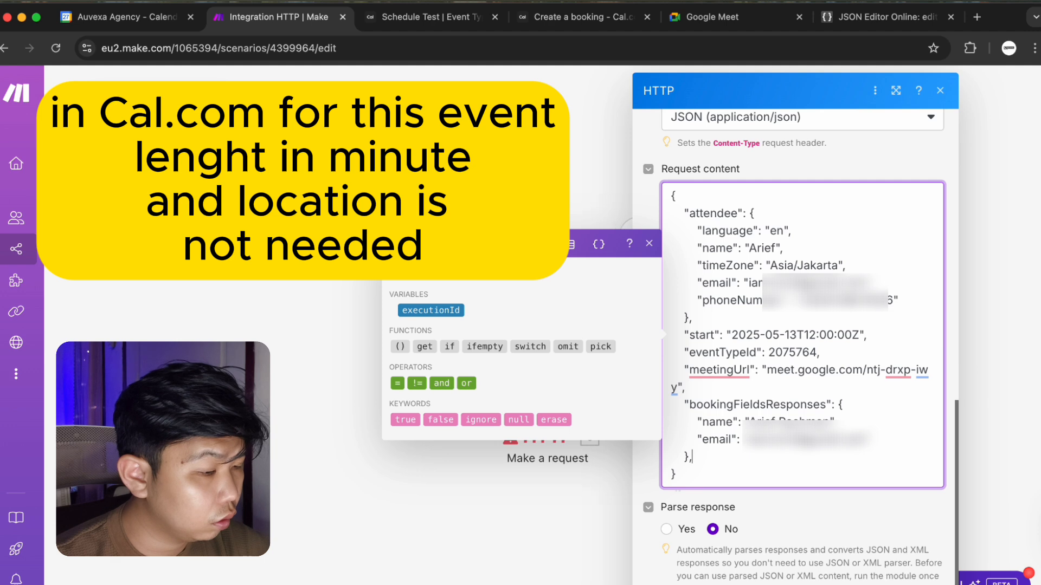
left_click(924, 584)
Run the HTTP module with the trimmed body, then reopen its settings after the JSON error.
right_click(574, 318)
left_click(597, 354)
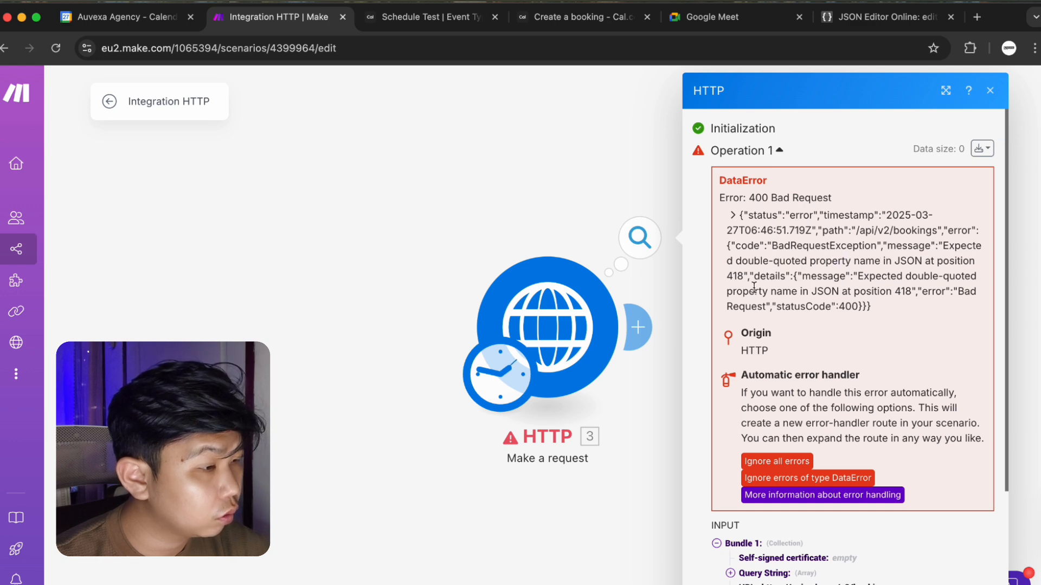
left_click(551, 333)
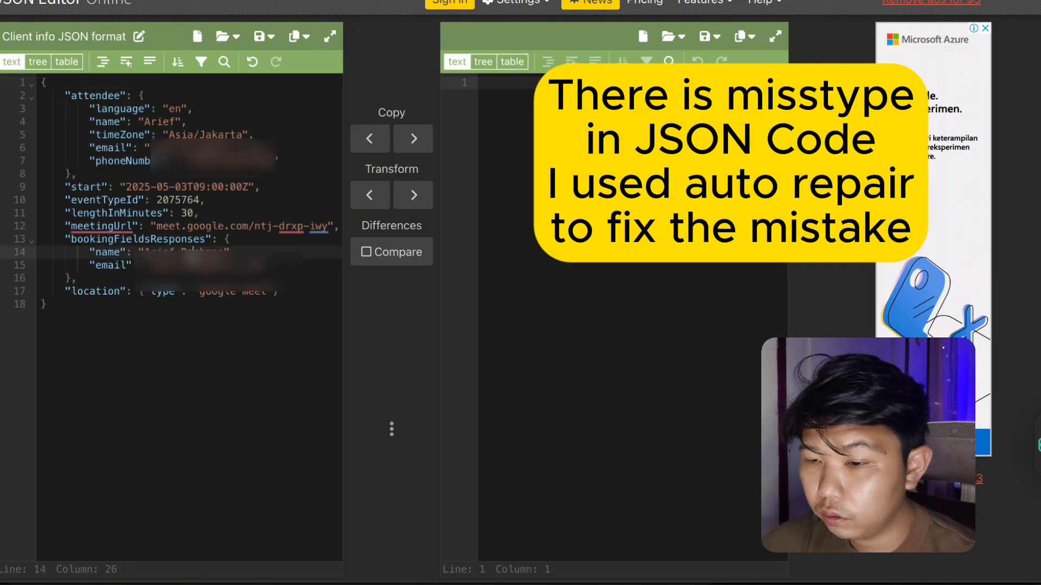
Paste Make's request body into JSON Editor Online and go to the error on line 16.
key("ctrl+a")
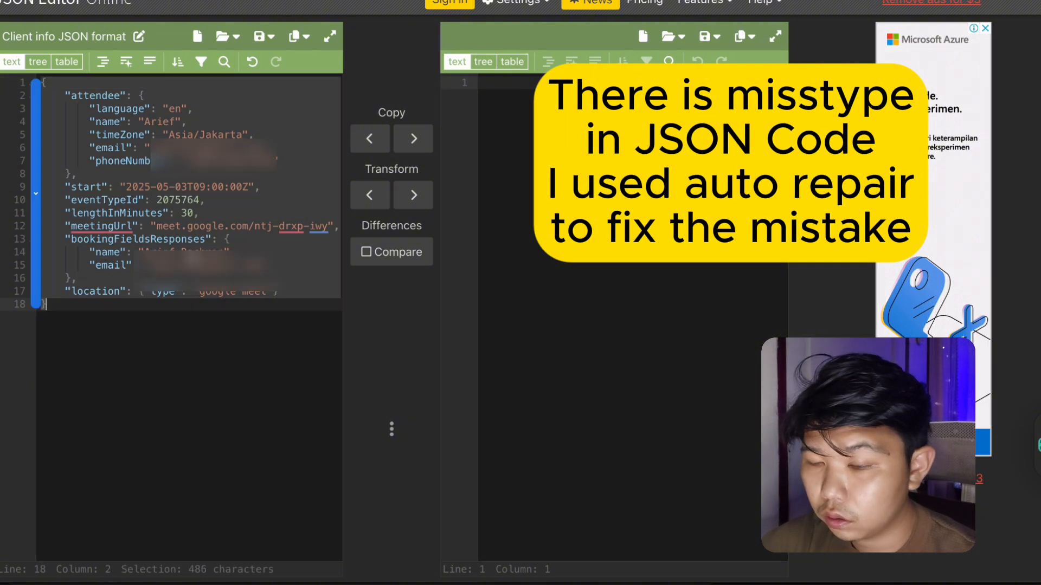
key("ctrl+v")
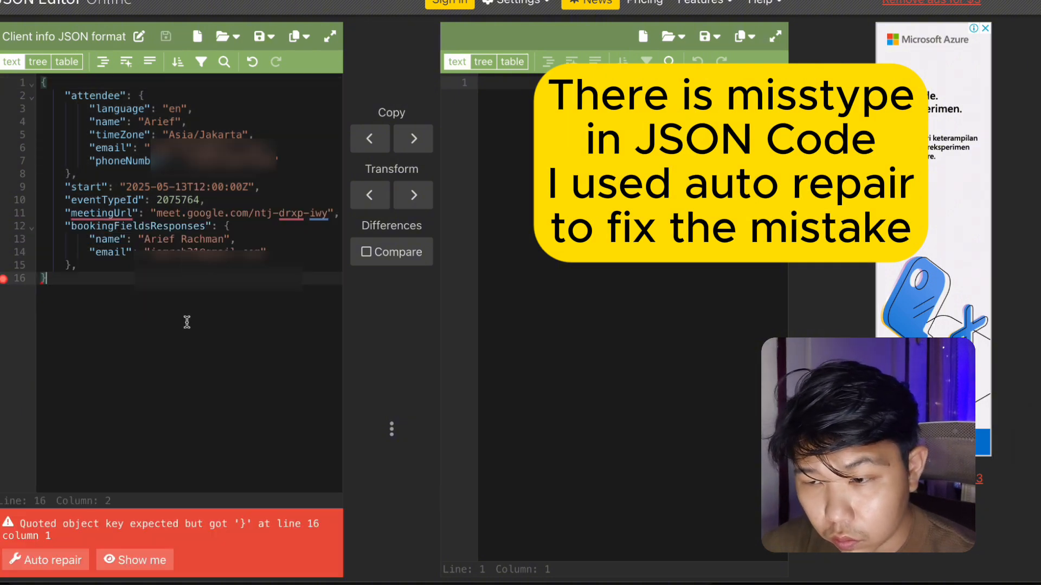
mouse_move(112, 213)
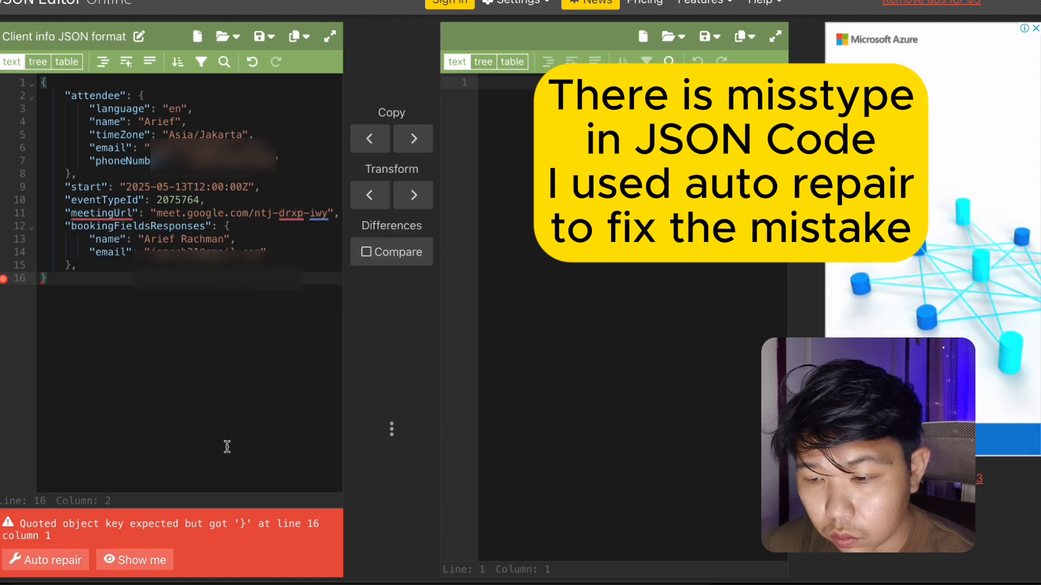
left_click(135, 560)
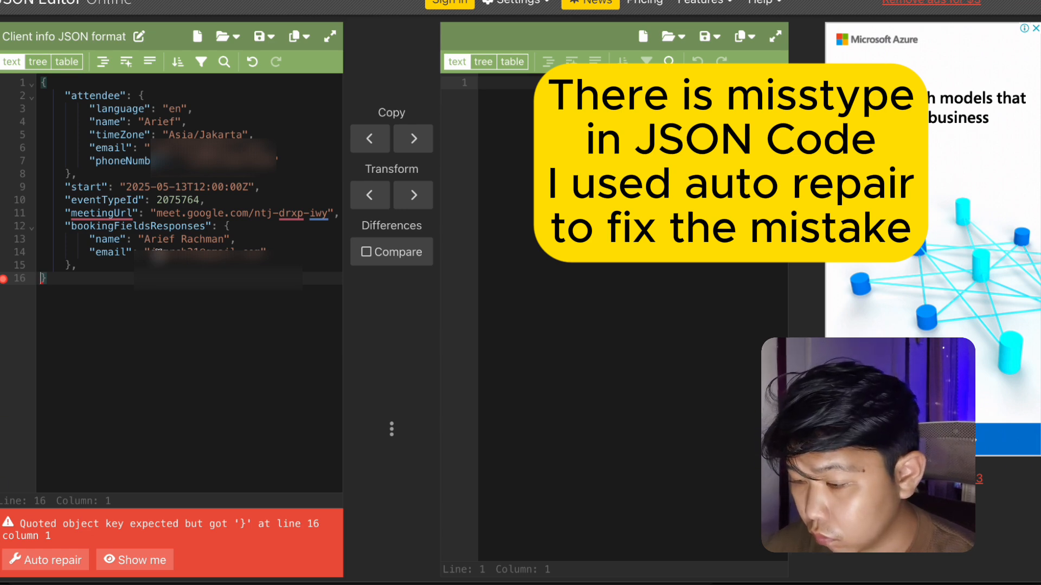
Auto-repair the JSON to drop the trailing comma after bookingFieldsResponses, then select it all.
type("}")
key("BackSpace")
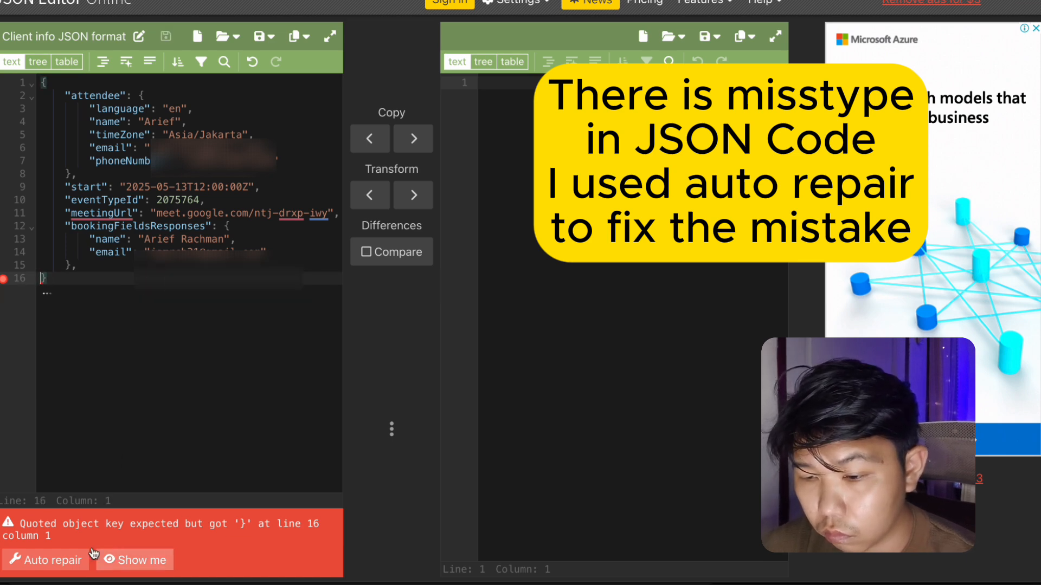
left_click(49, 560)
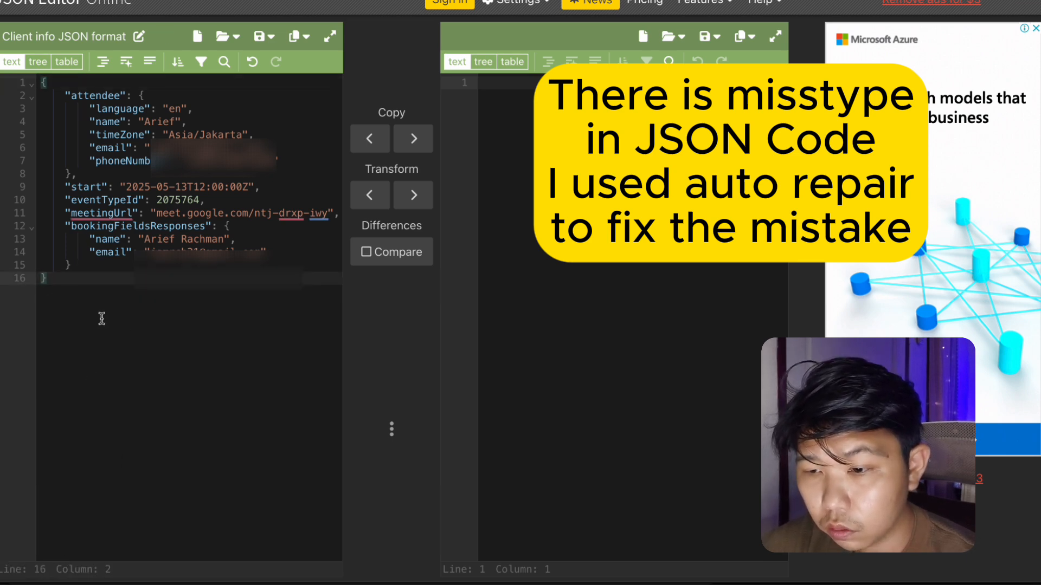
key("super+q")
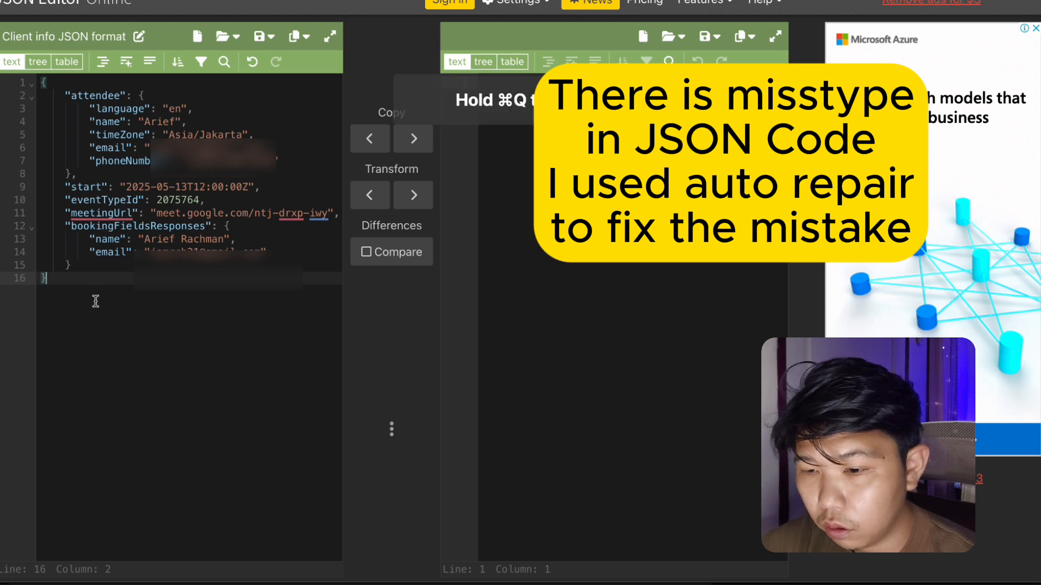
key("super+a")
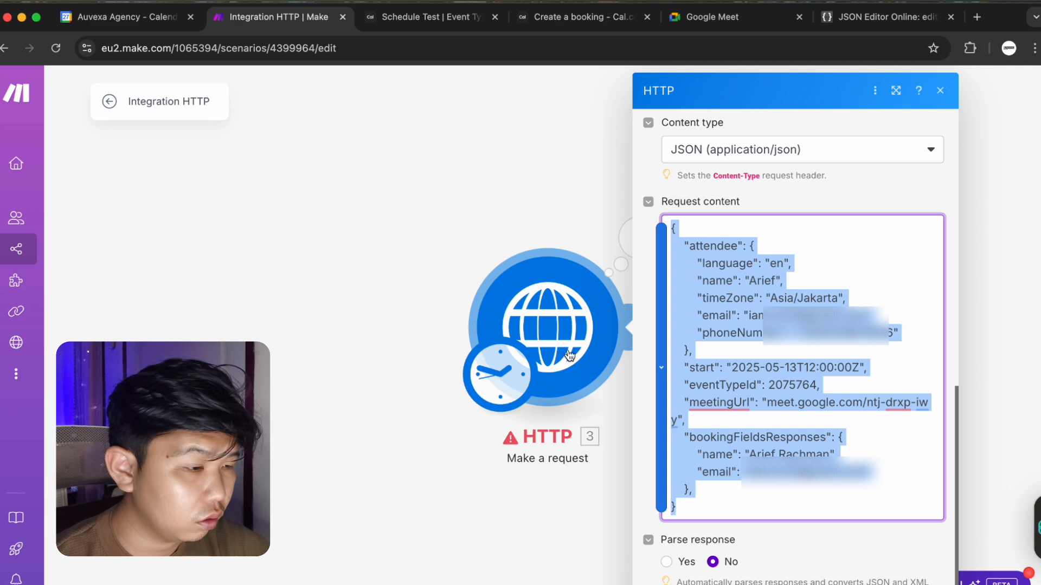
Paste the repaired JSON into the HTTP module's Request content and save it.
key("super+v")
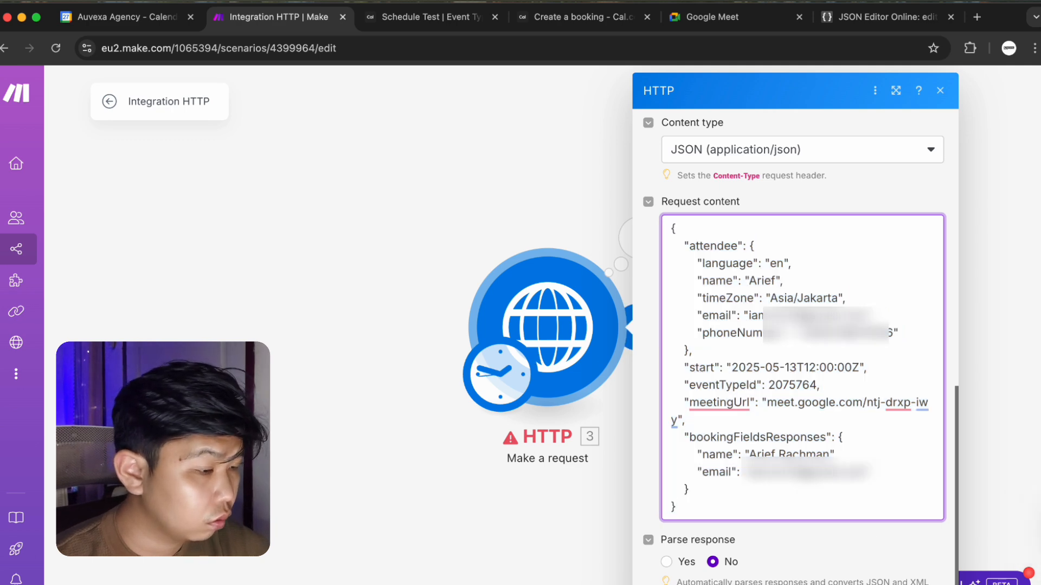
left_click(916, 584)
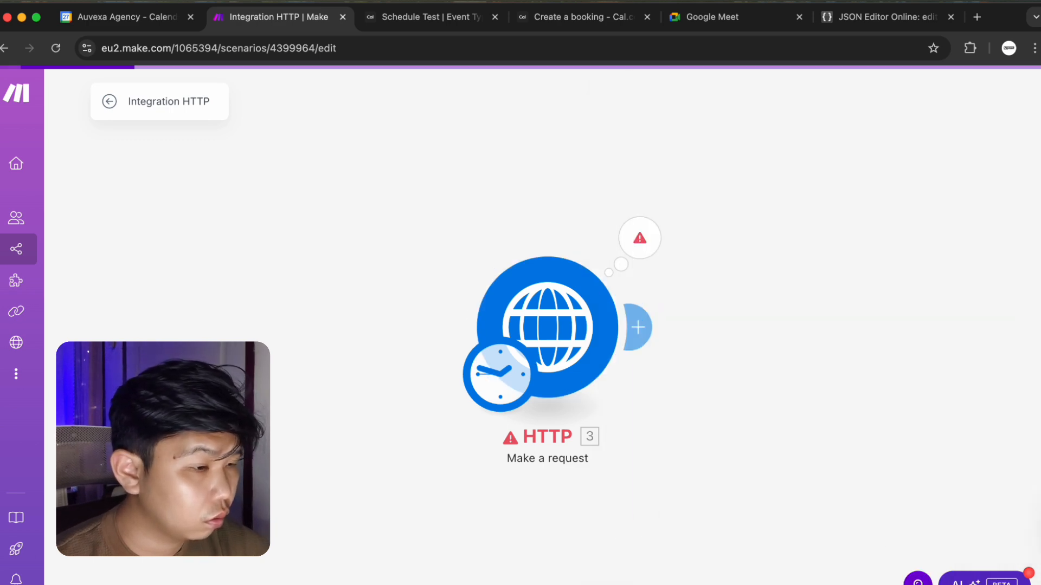
left_click(597, 340)
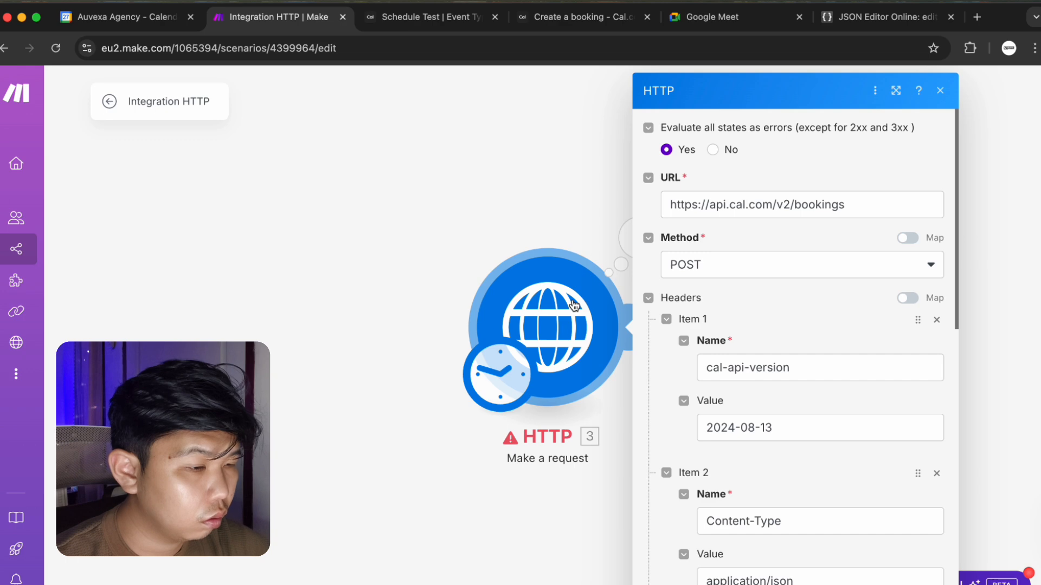
left_click(541, 227)
Run the HTTP module for a 201 success and open the May 13 Schedule Test event in Google Calendar.
right_click(545, 297)
left_click(581, 339)
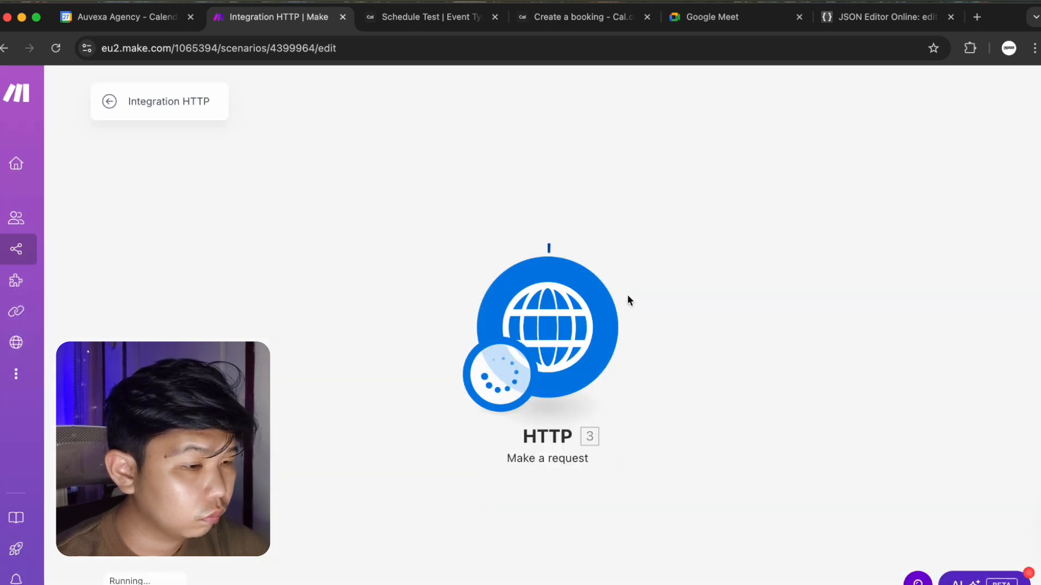
scroll(769, 471, "down", 2)
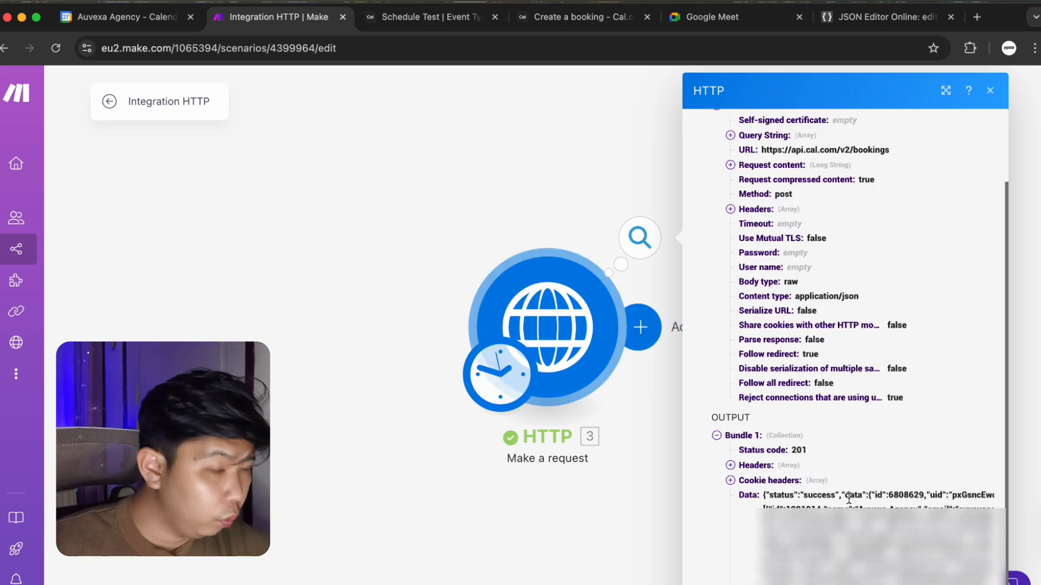
left_click(124, 20)
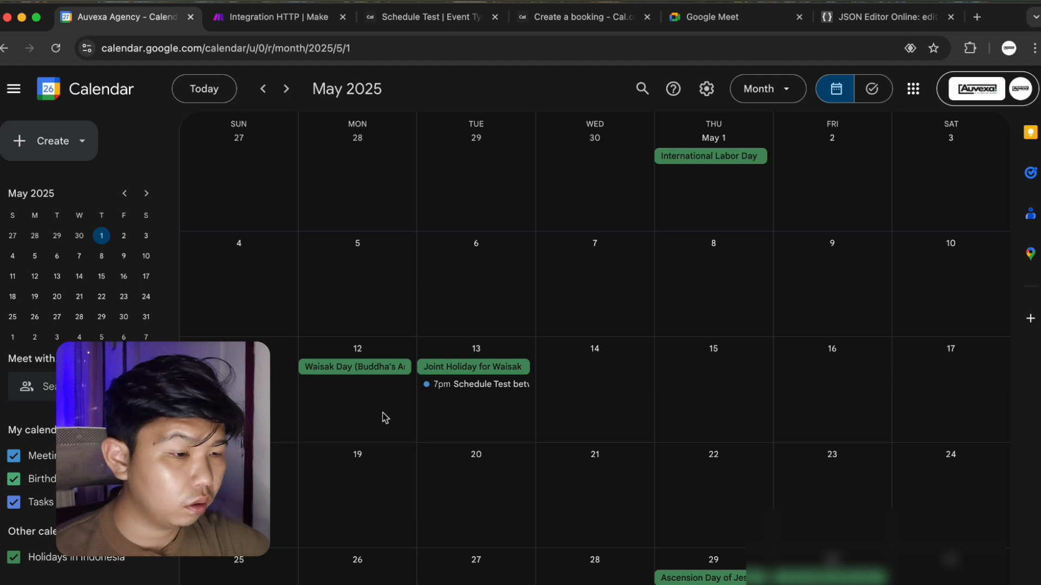
left_click(481, 384)
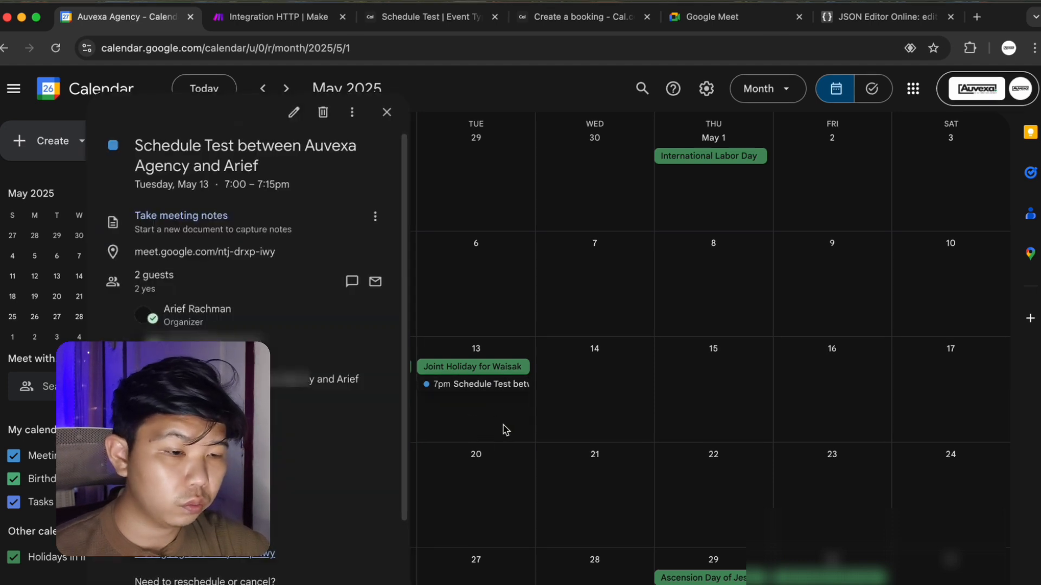